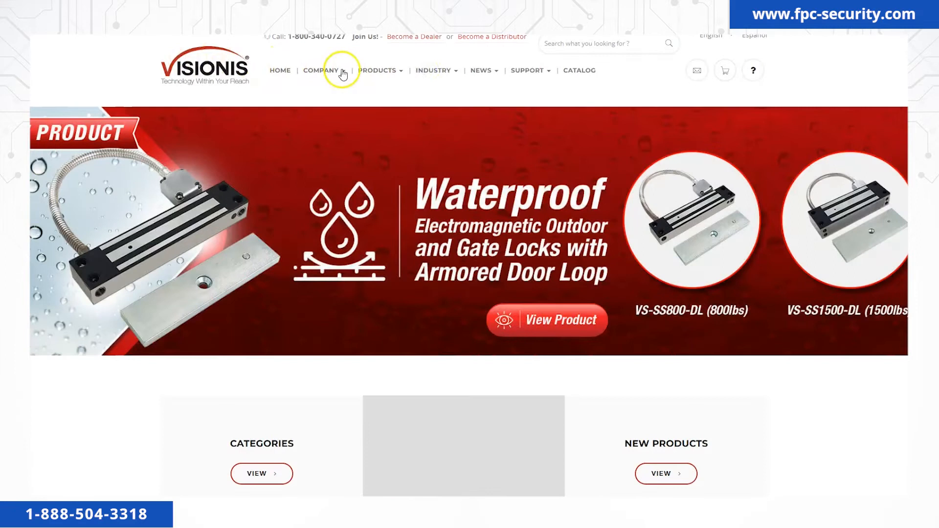
Download TitanVsaxess.zip from the TITAN VSAXESS desktop software support page.
left_click(546, 73)
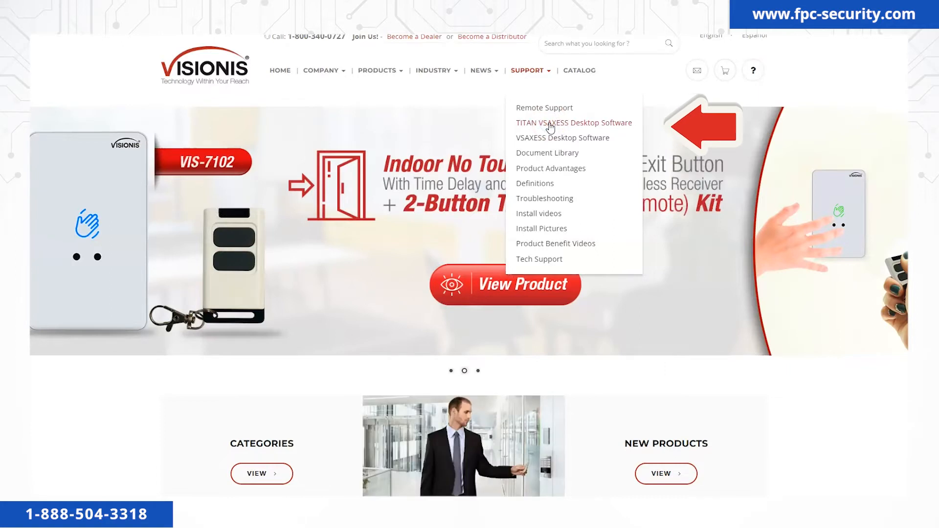
left_click(552, 126)
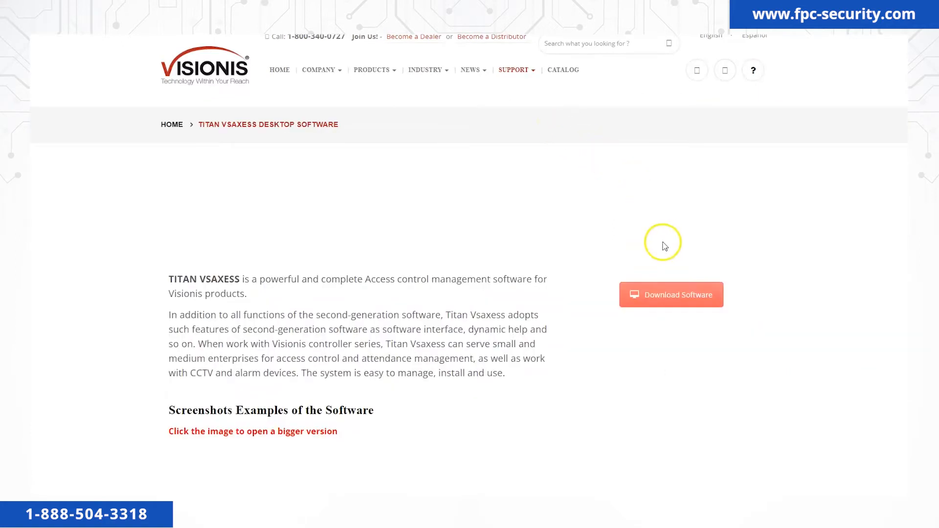
left_click(671, 296)
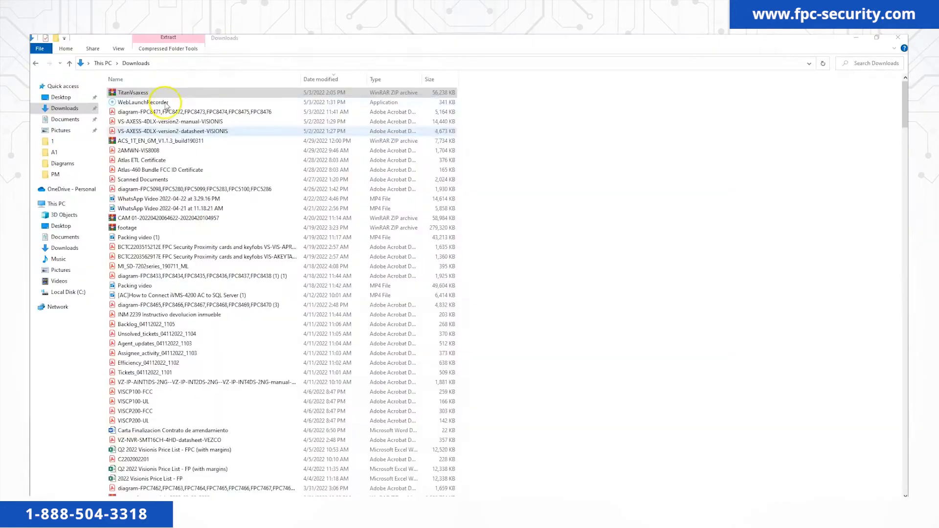
Open TitanVsaxess.zip in WinRAR and run the setup.exe inside it.
left_click(165, 93)
double_click(165, 93)
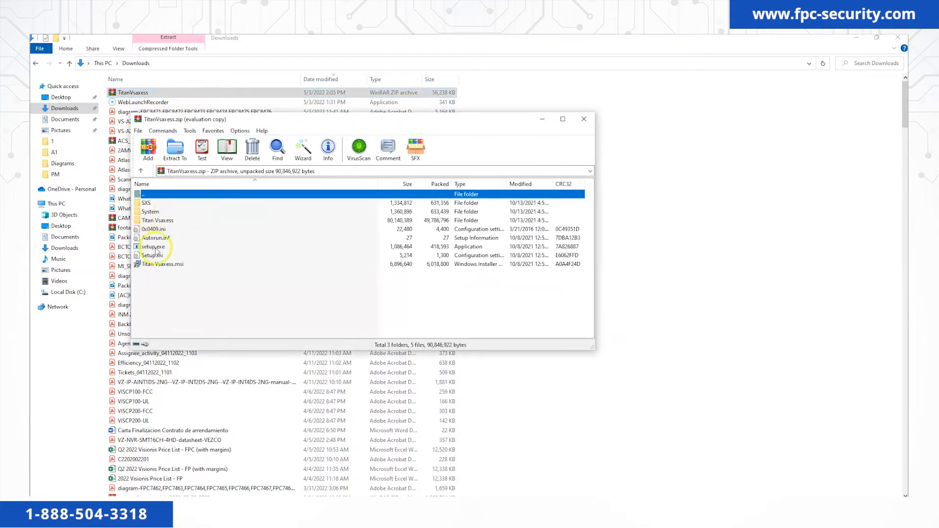
double_click(154, 247)
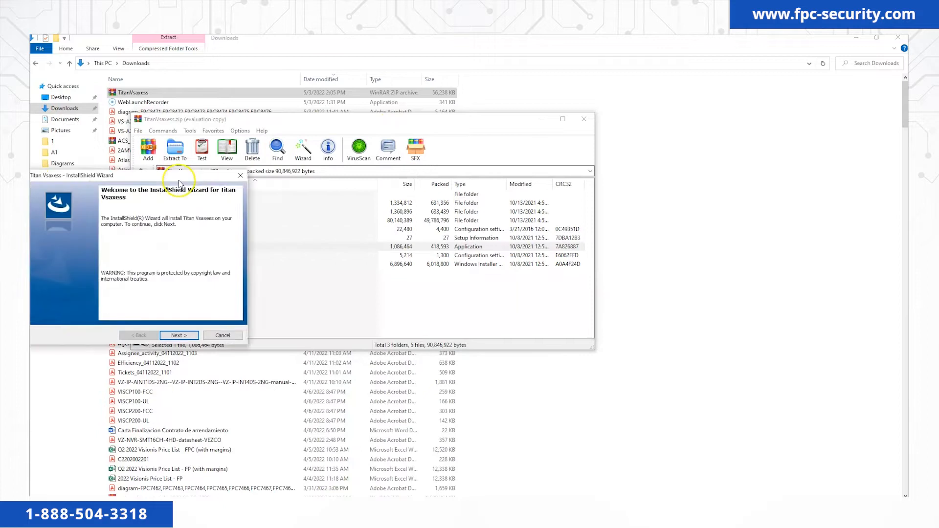
Enter the user name and organization FPC as the installer's customer information.
left_click(380, 358)
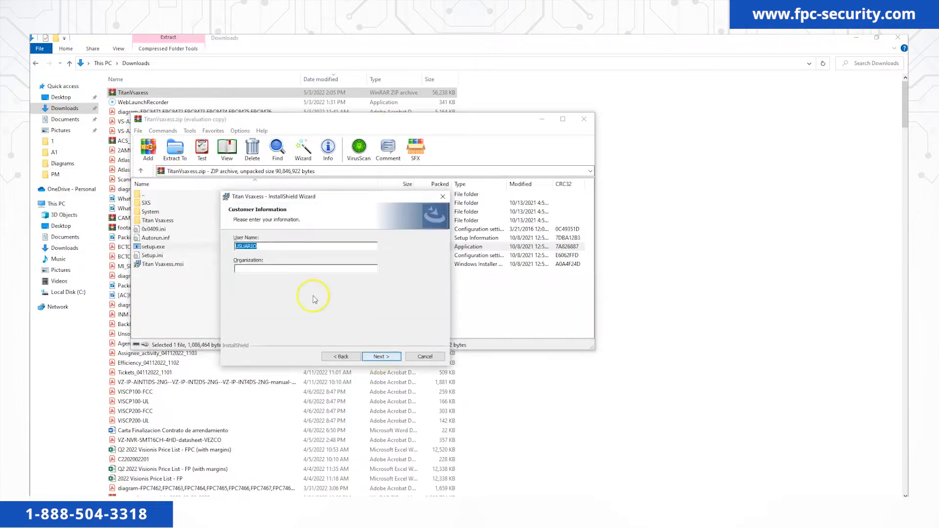
type("John")
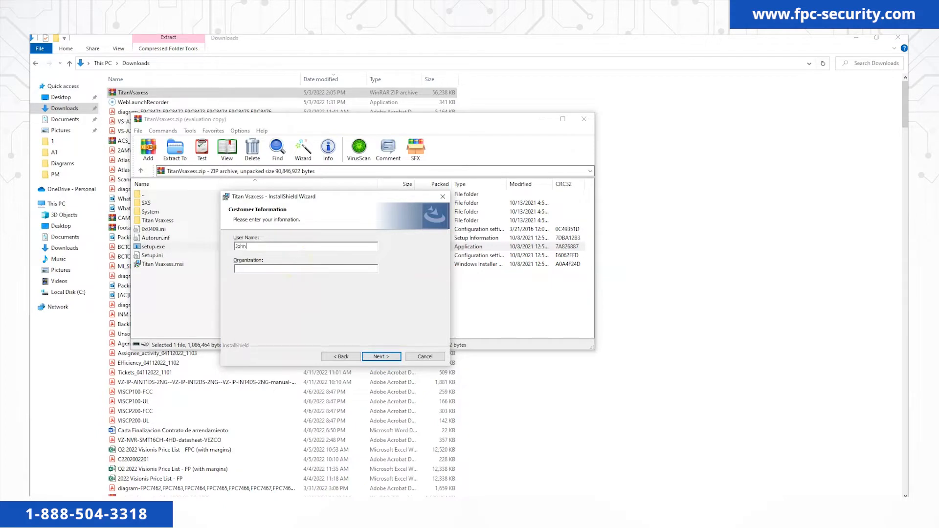
left_click(286, 267)
type("FPC")
left_click(382, 356)
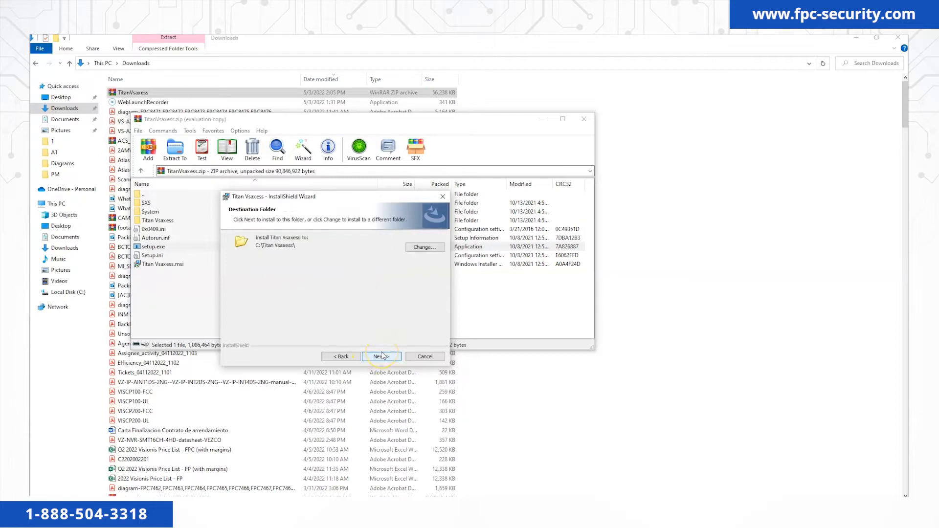
Install to C:\Titan Vsaxess\ with all Attendance System subfeatures, launching the program afterwards.
left_click(382, 357)
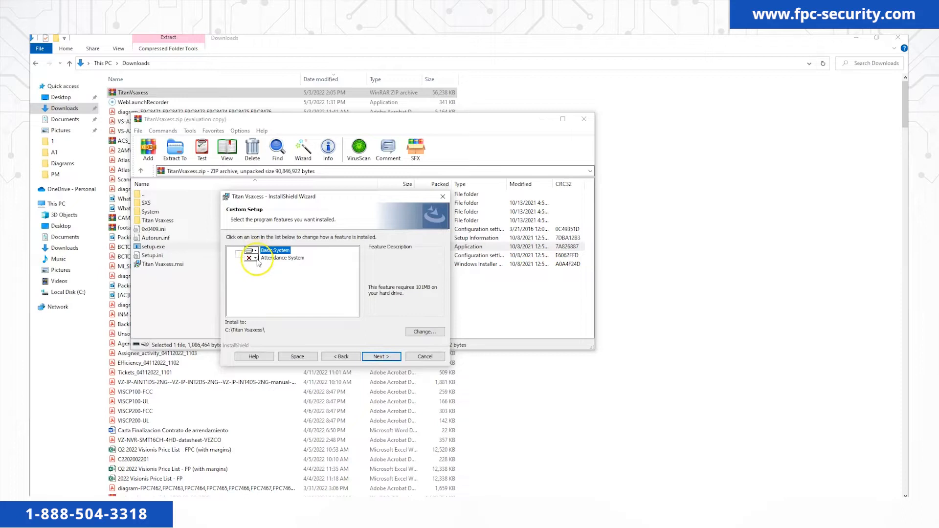
left_click(254, 261)
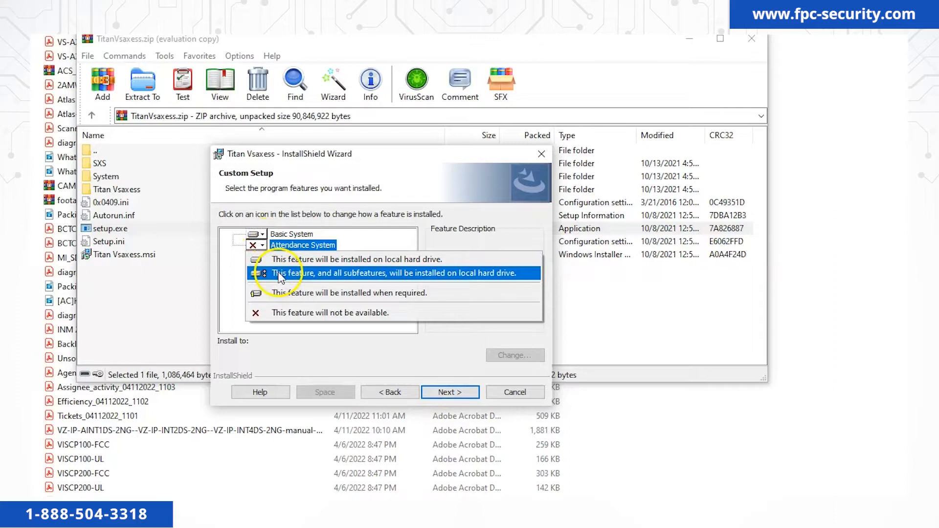
left_click(280, 277)
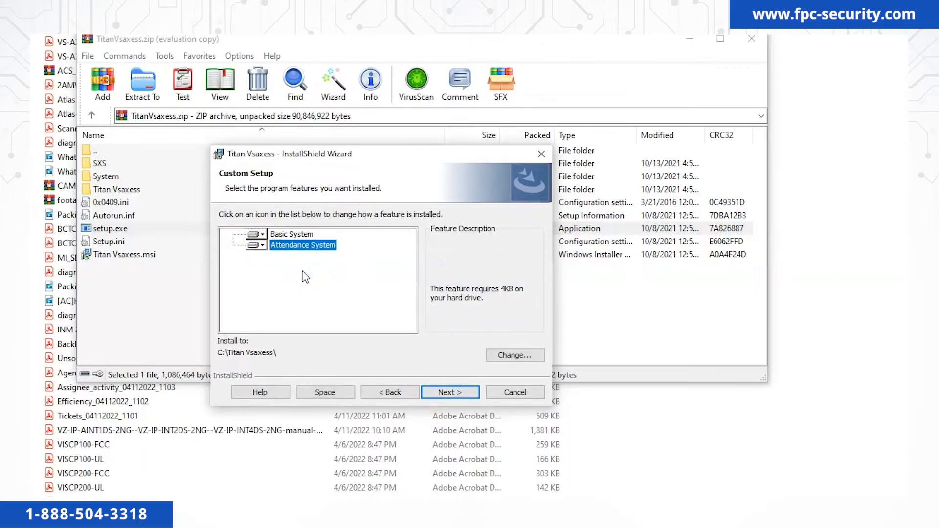
left_click(430, 396)
left_click(429, 394)
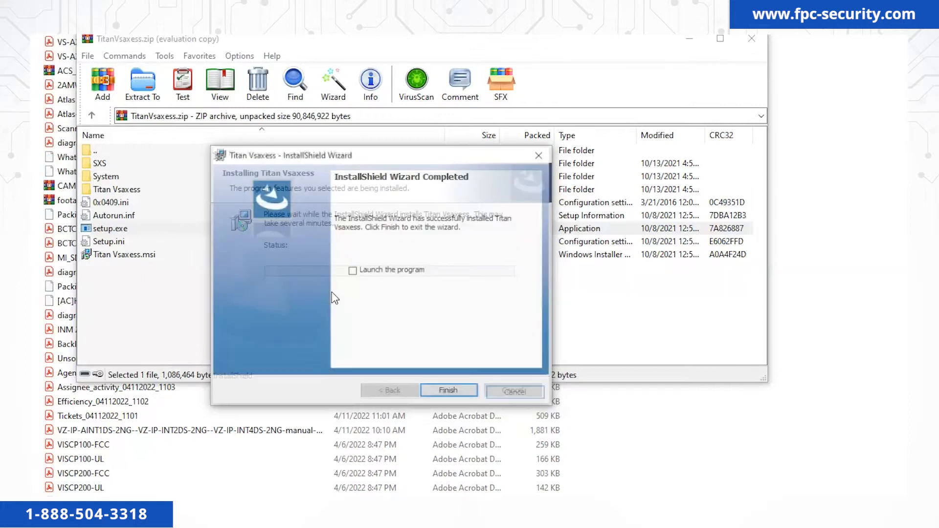
left_click(352, 271)
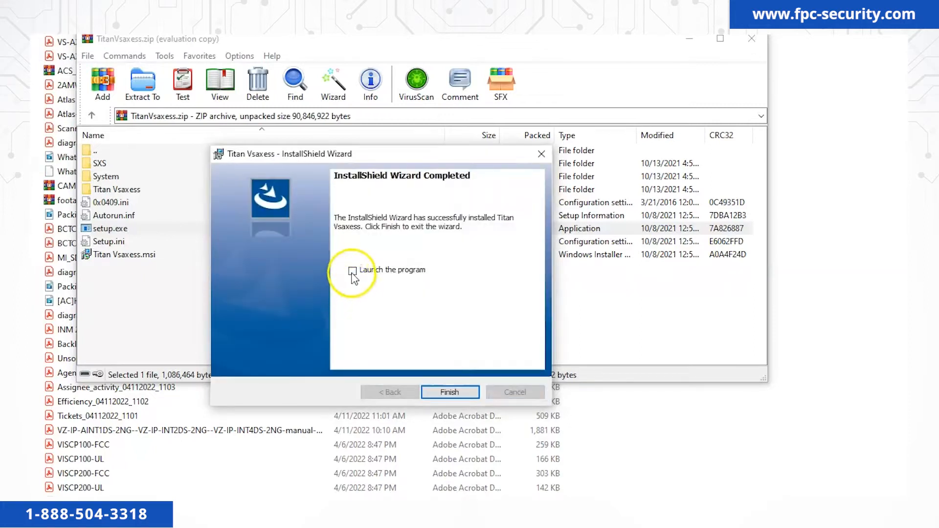
Finish setup, log in as Administrator, dismiss the network warning, and maximize the window.
left_click(450, 393)
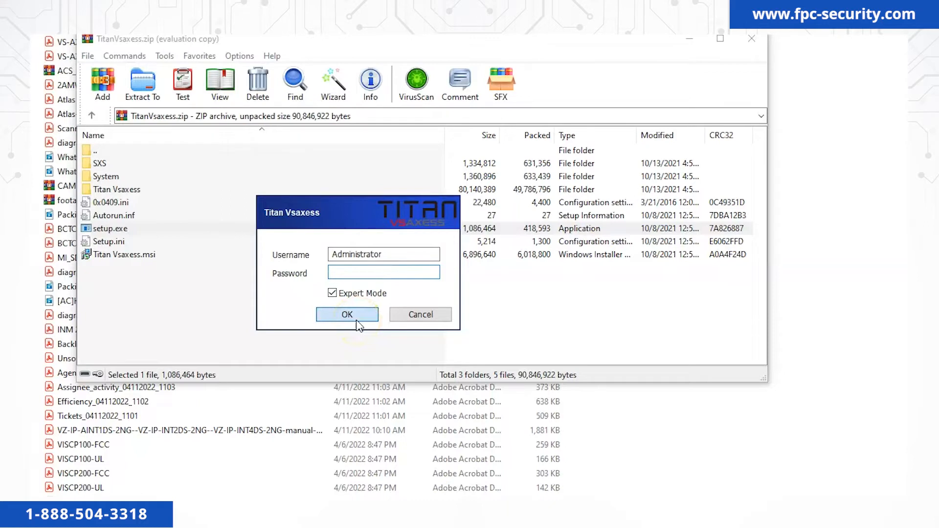
left_click(358, 322)
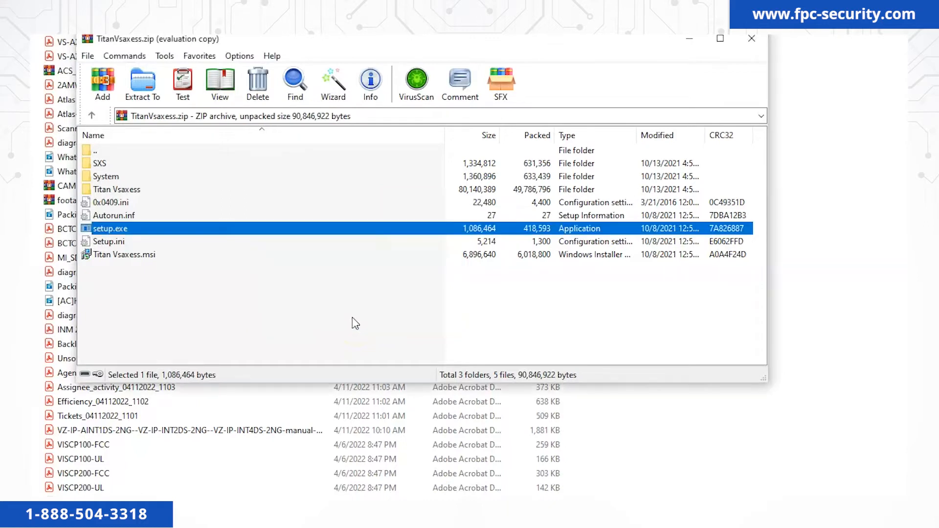
left_click(443, 300)
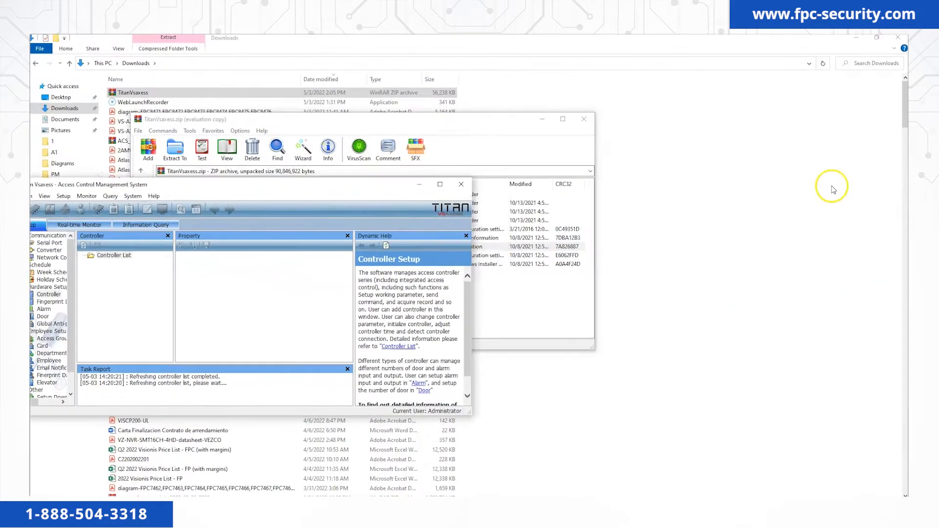
left_click(406, 179)
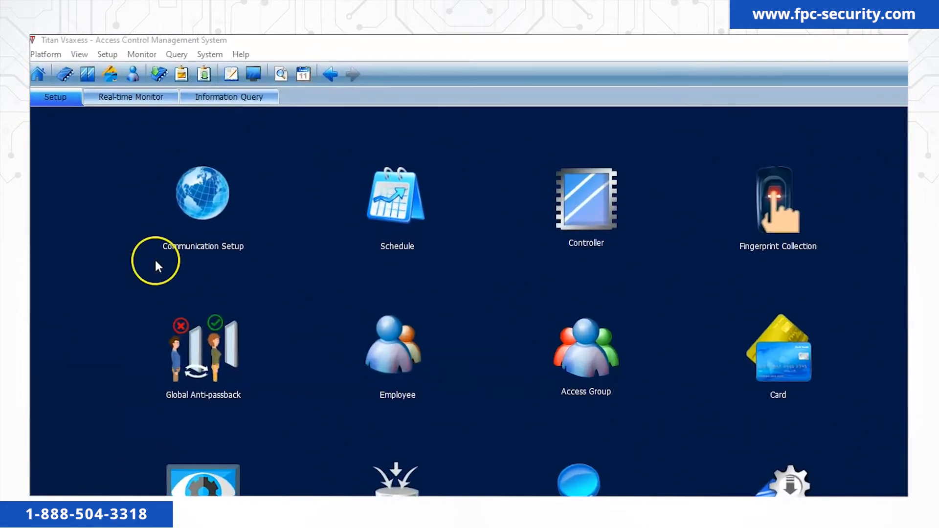
Change the Administrator password via Platform > Change Password, entering and confirming the new password.
left_click(57, 54)
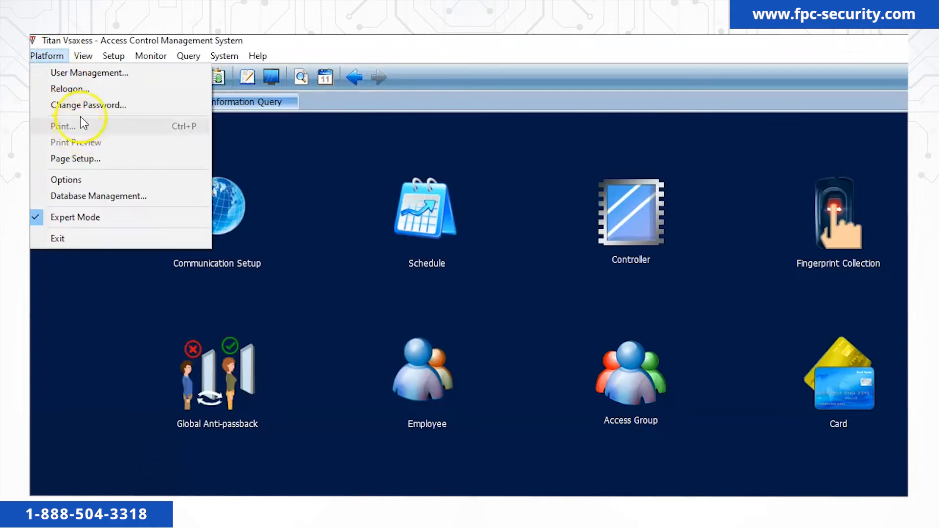
left_click(91, 105)
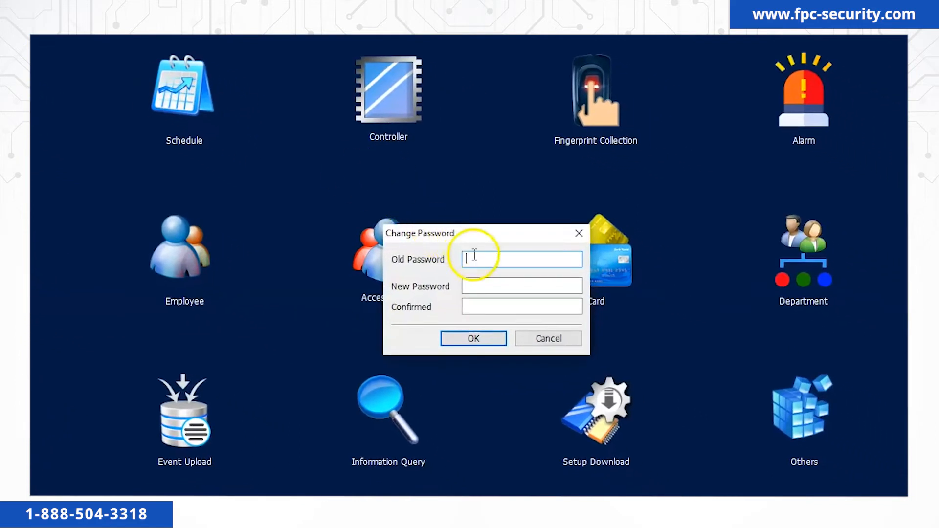
left_click(472, 286)
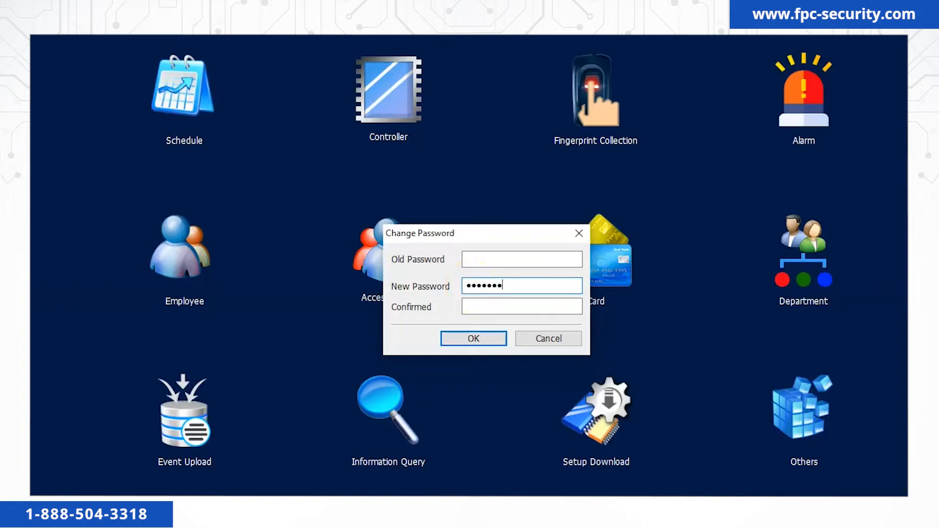
left_click(516, 310)
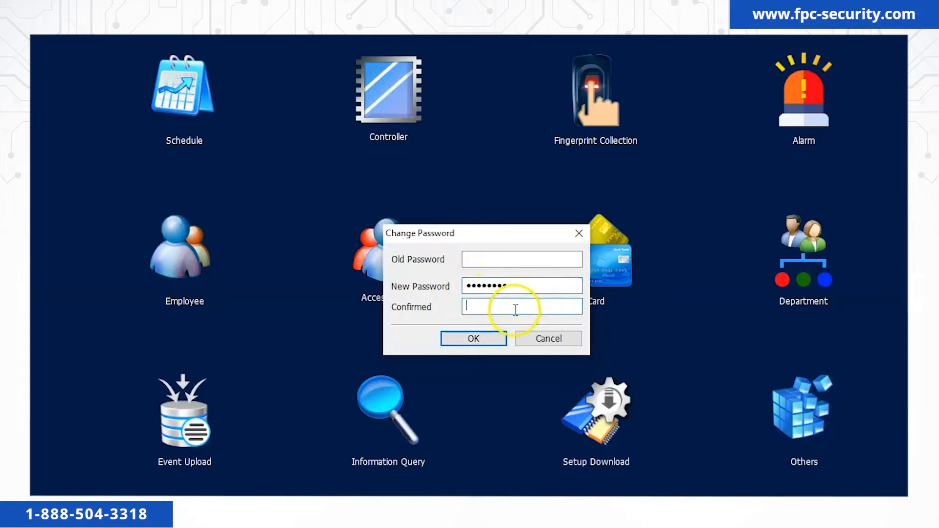
type("•••••••")
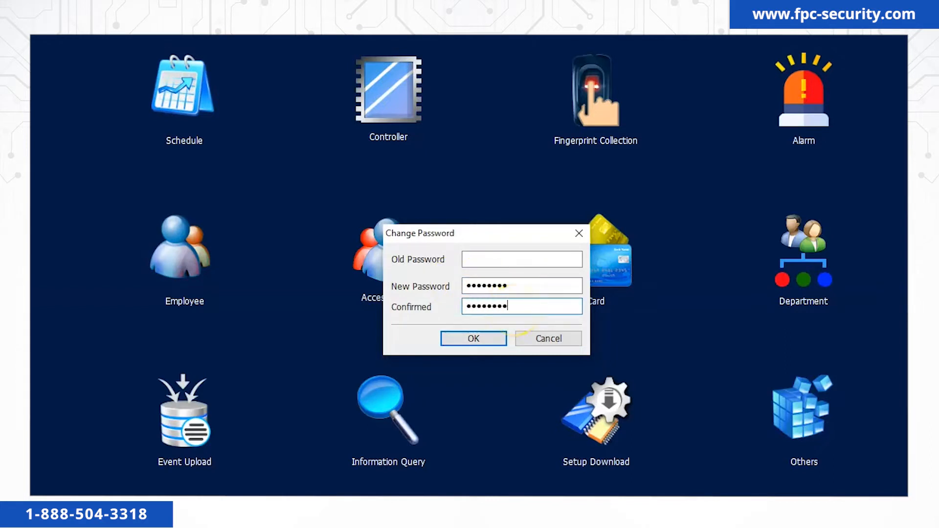
left_click(493, 336)
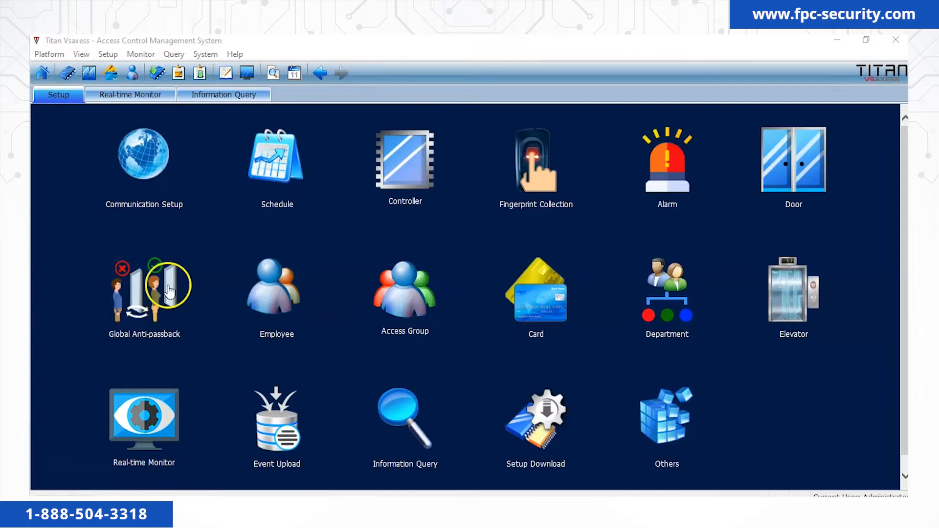
left_click(150, 163)
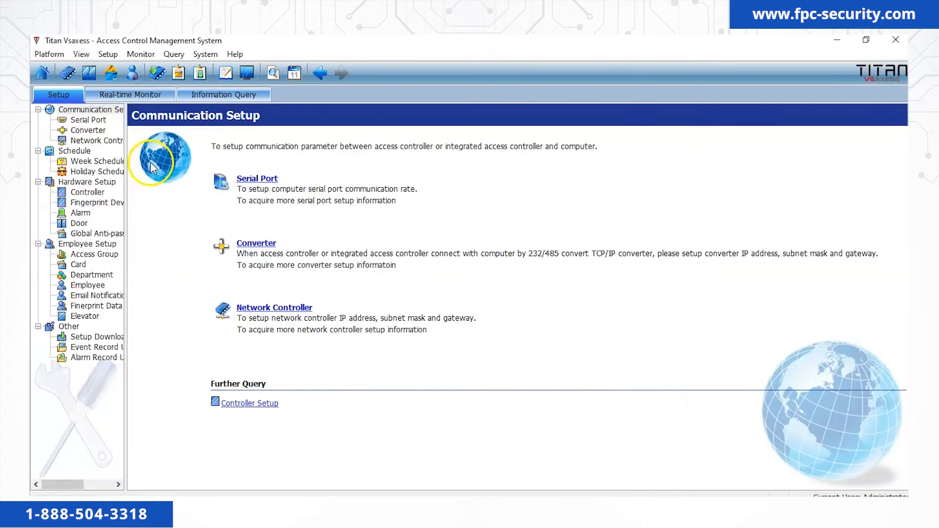
Search the LAN for network controllers and select controller 00 D1 EF 0B 60 93.
left_click(113, 144)
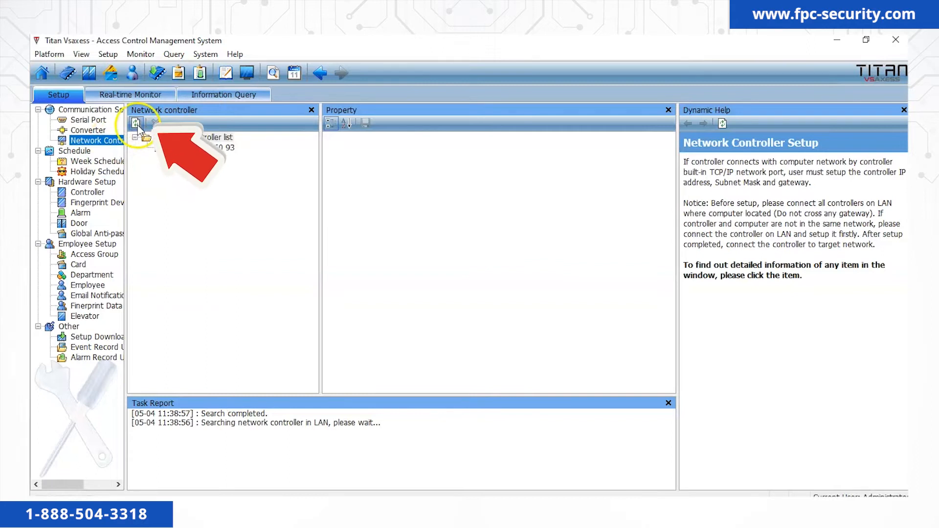
left_click(138, 125)
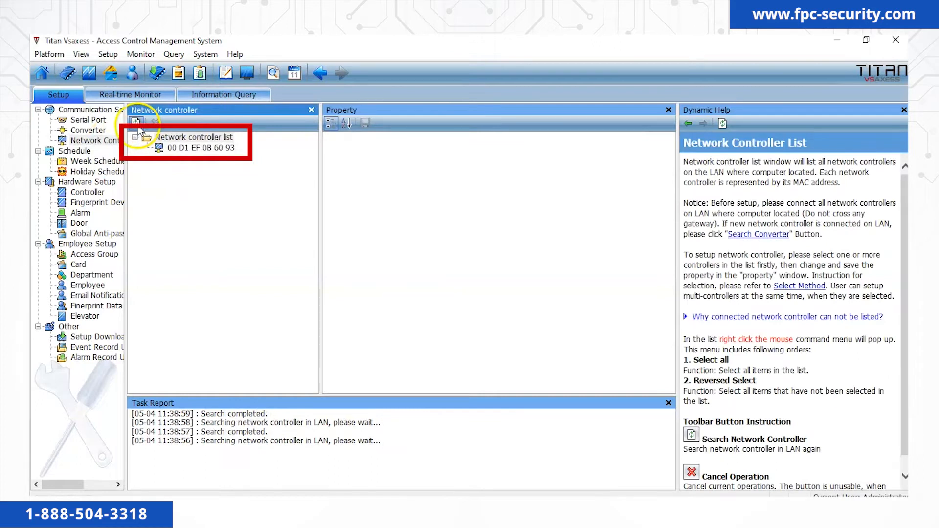
left_click(185, 150)
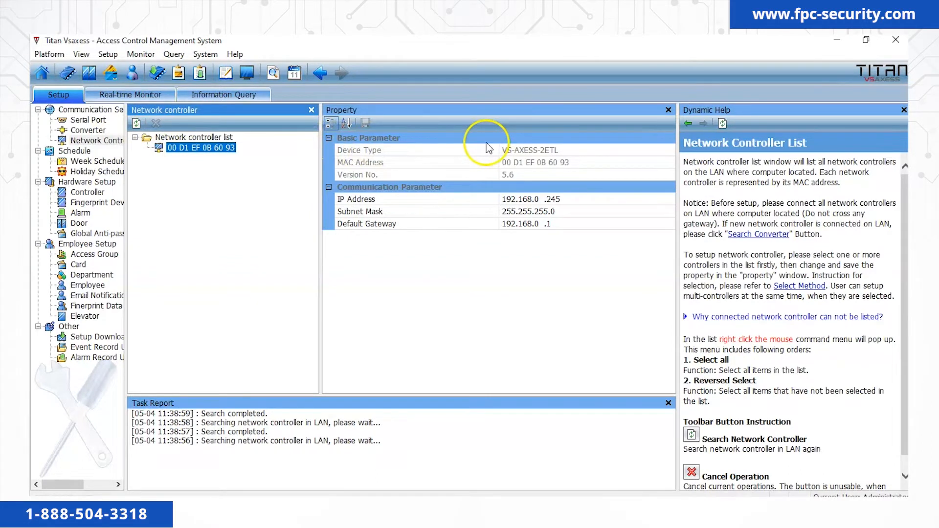
Review the controller's properties: IP 192.168.0.245, mask 255.255.255.0, gateway 192.168.0.1.
left_click(567, 149)
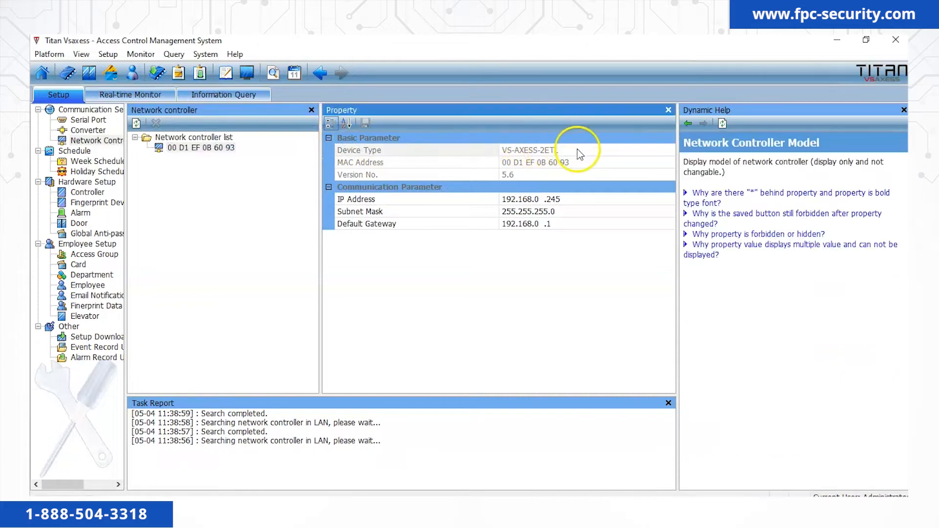
left_click(579, 163)
left_click(578, 174)
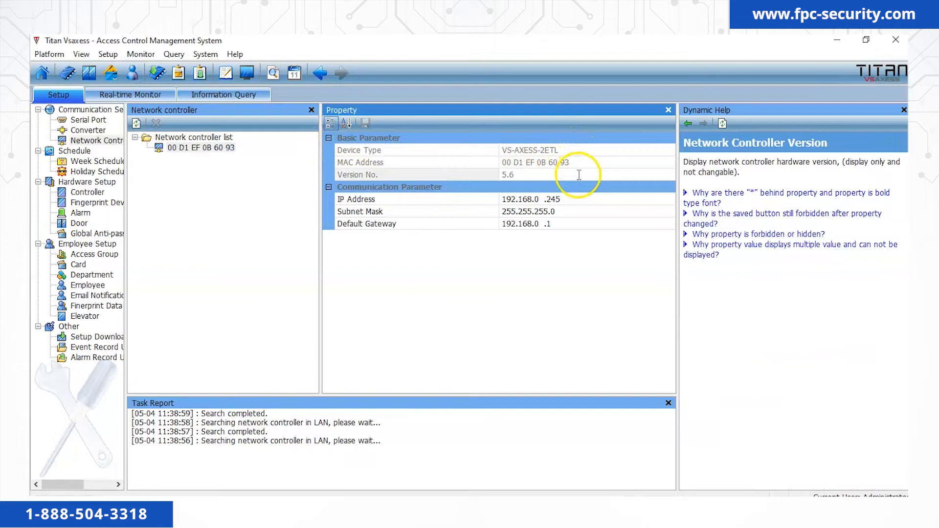
left_click(579, 199)
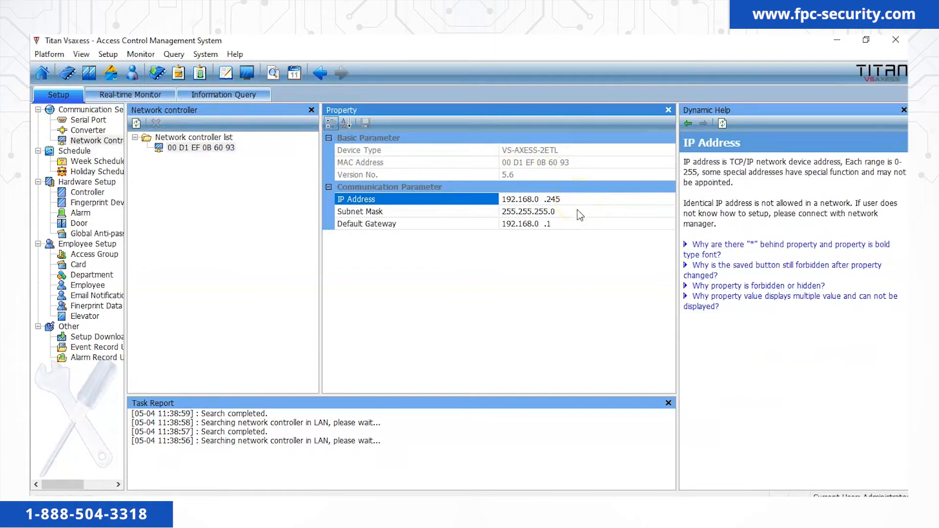
left_click(577, 210)
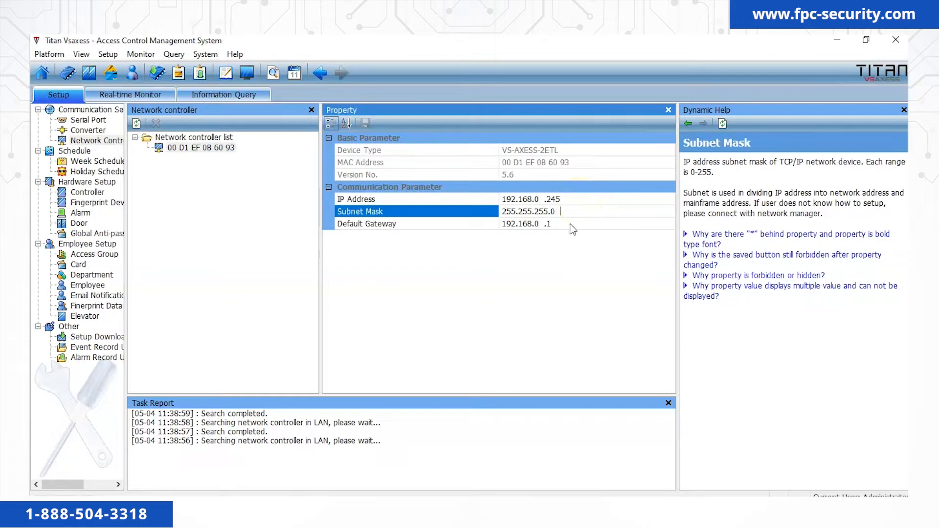
left_click(573, 228)
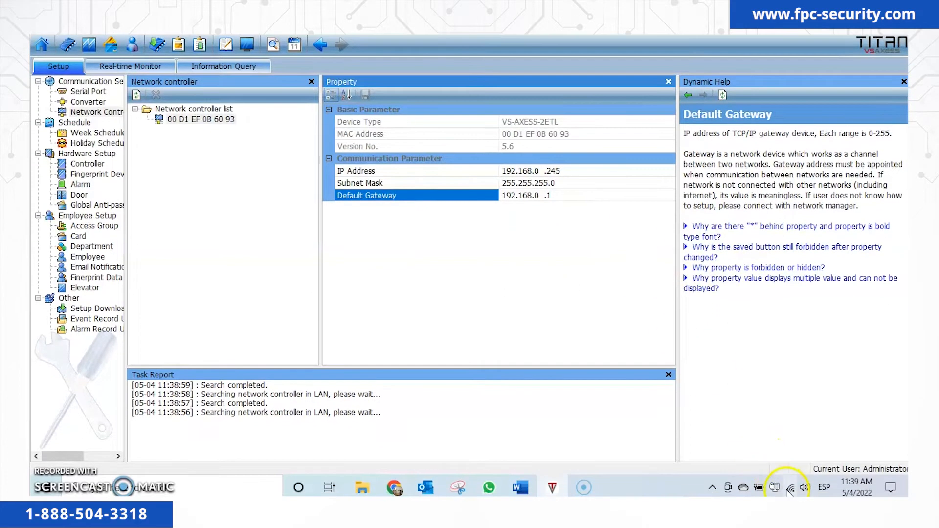
Go to the Ethernet settings in Windows and show the network adapter connections.
left_click(790, 489)
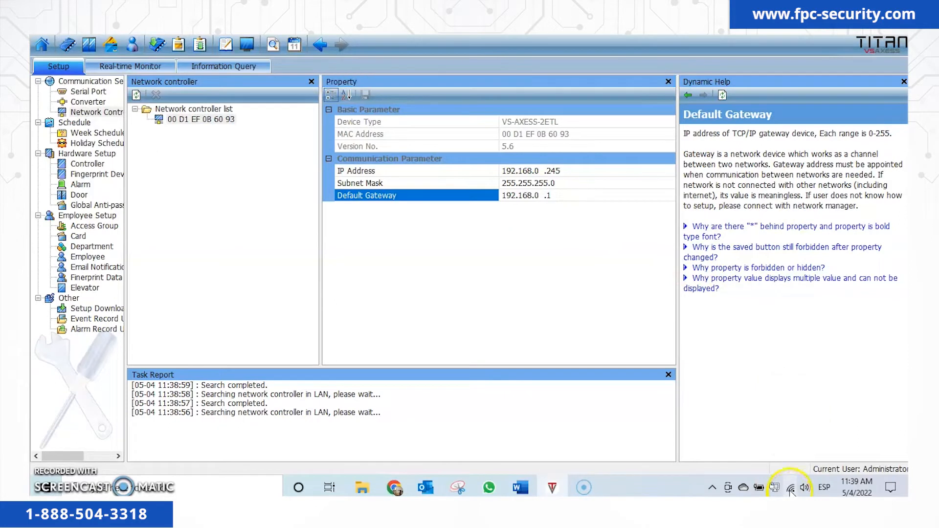
right_click(790, 490)
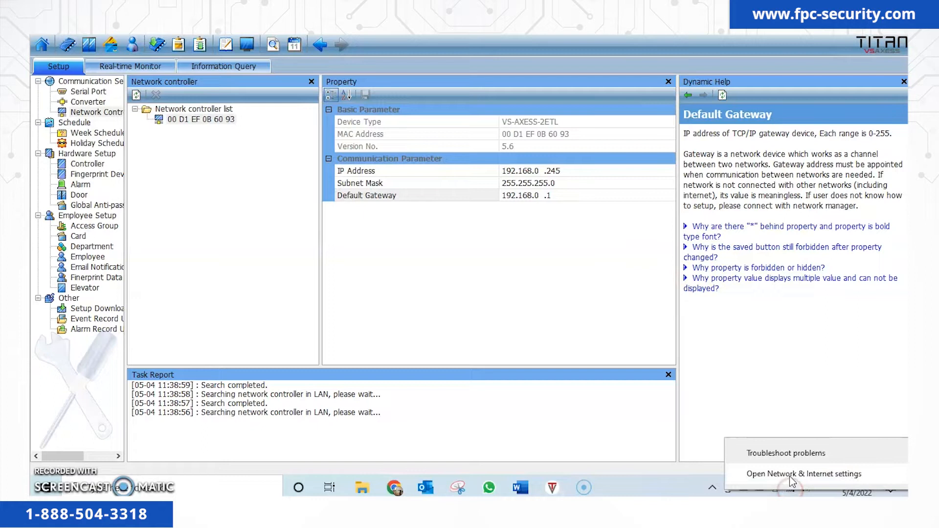
left_click(791, 475)
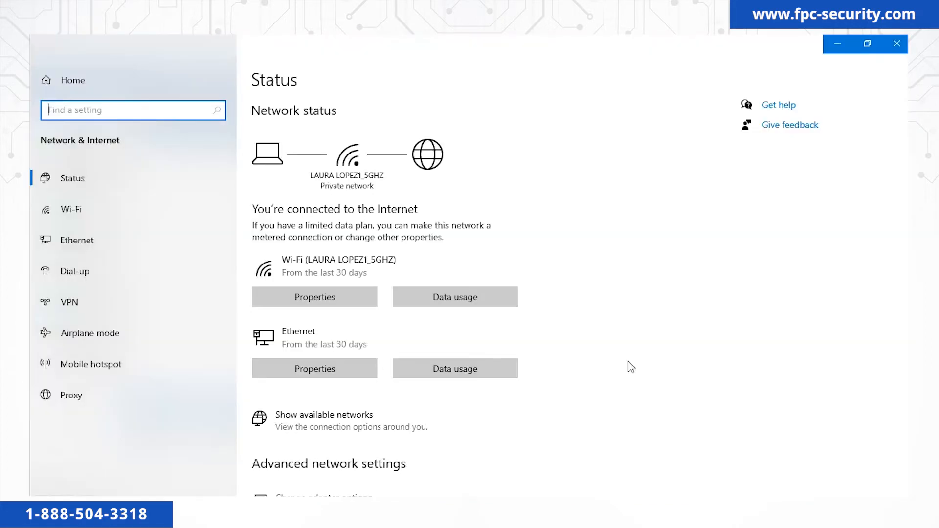
left_click(136, 236)
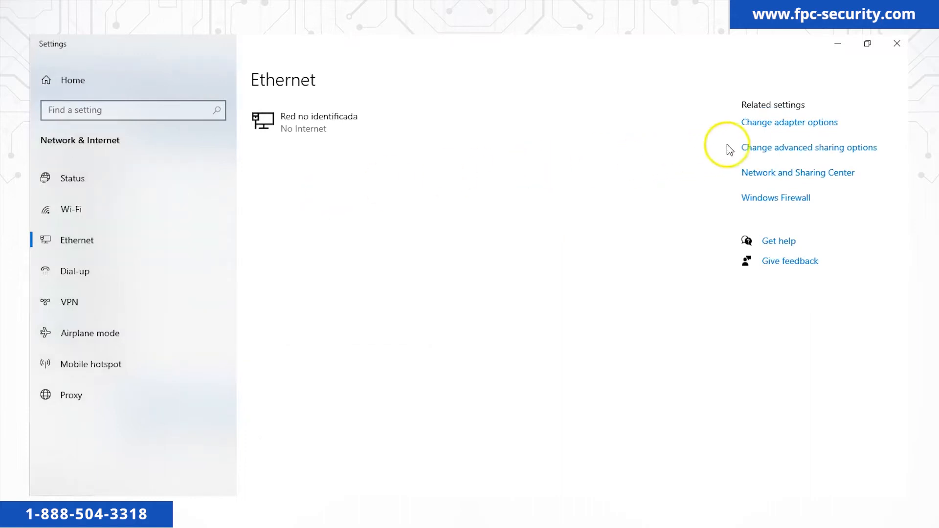
left_click(760, 124)
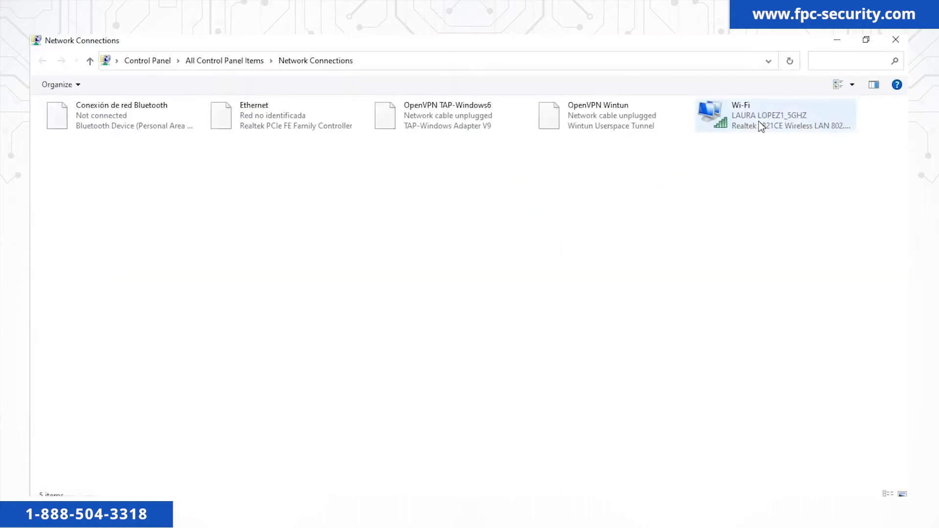
Open the Ethernet adapter's TCP/IPv4 properties and switch to a manually specified IP address.
left_click(264, 120)
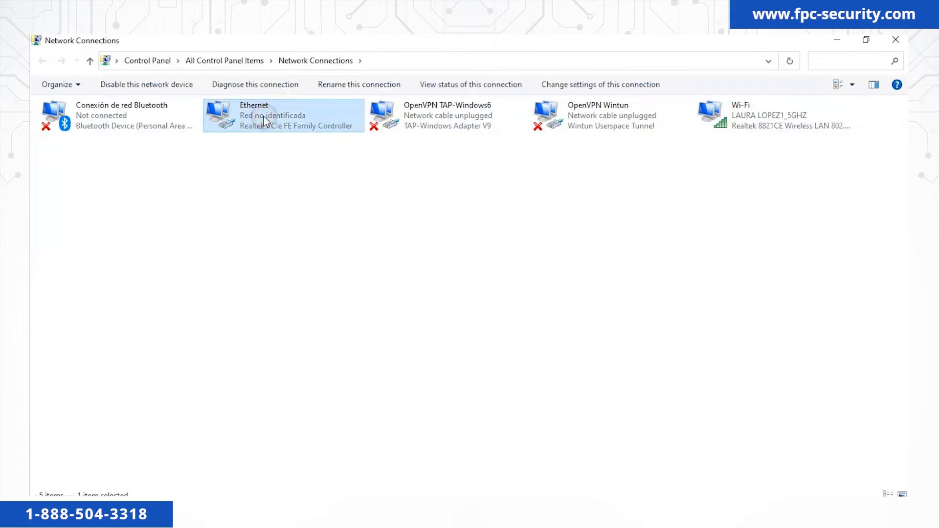
right_click(264, 120)
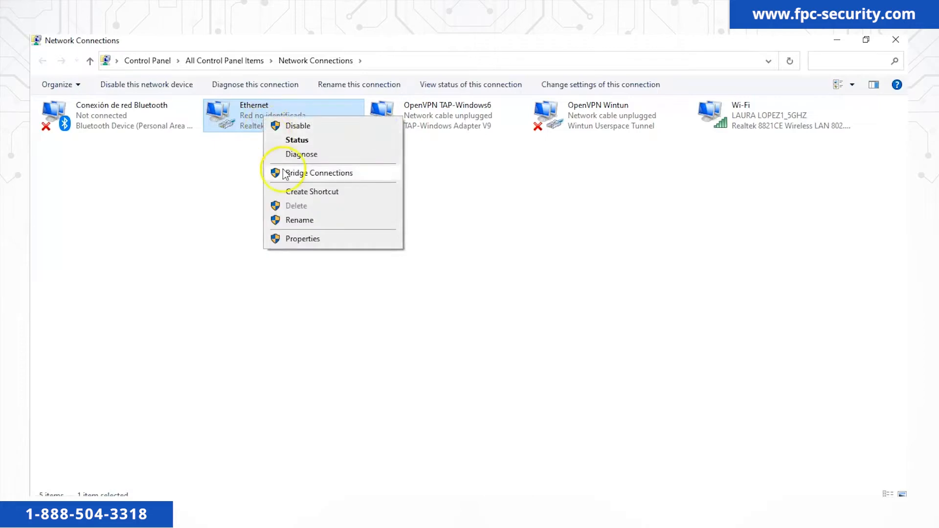
left_click(303, 239)
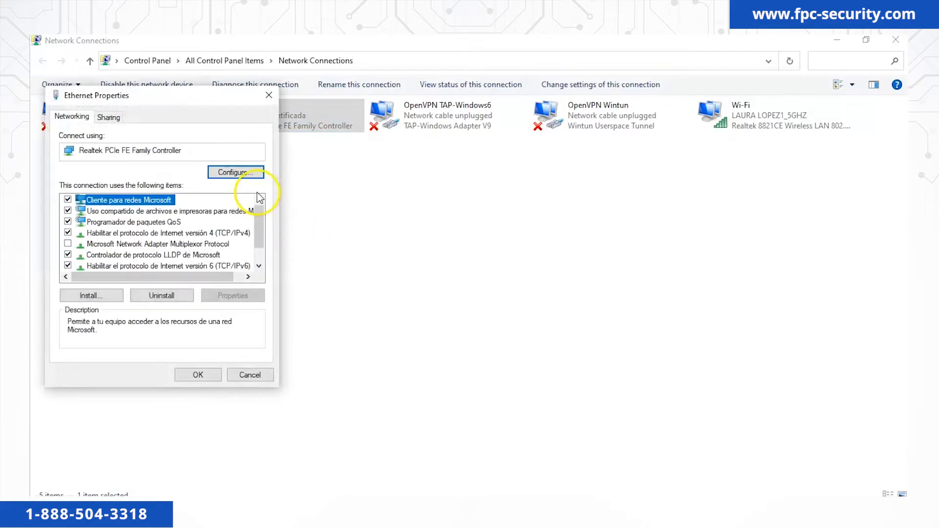
left_click(241, 234)
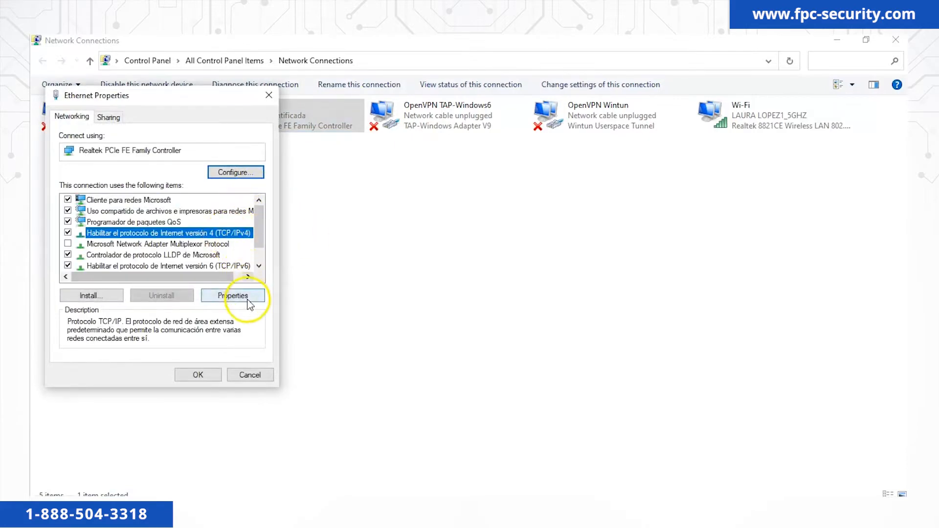
left_click(232, 297)
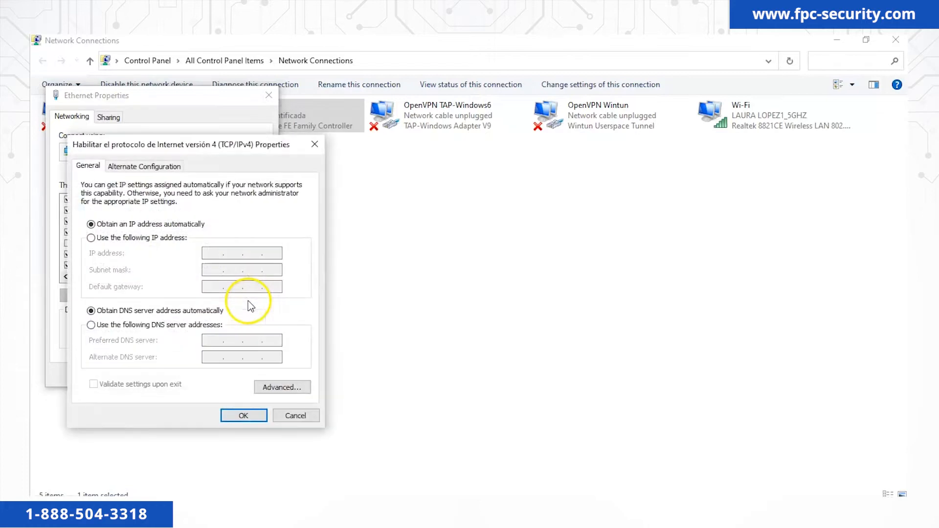
left_click(172, 239)
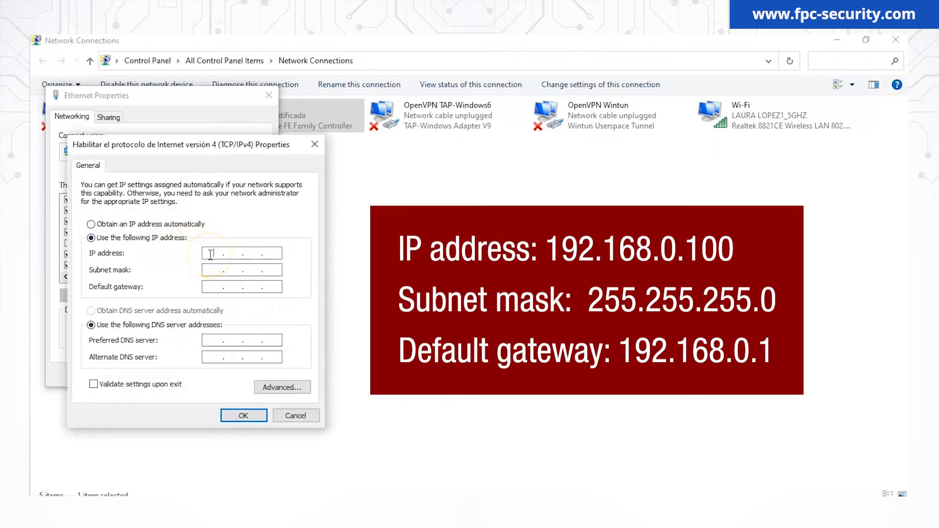
Enter IP 192.168.0.100, mask 255.255.255.0, gateway 192.168.0.1, and apply the settings.
left_click(224, 255)
type("192 . 168 . 0 . 100")
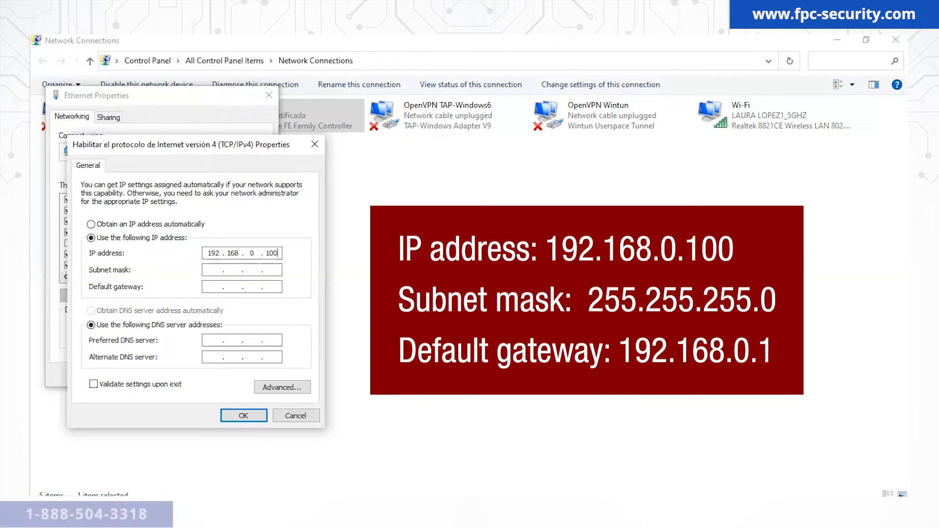
left_click(264, 268)
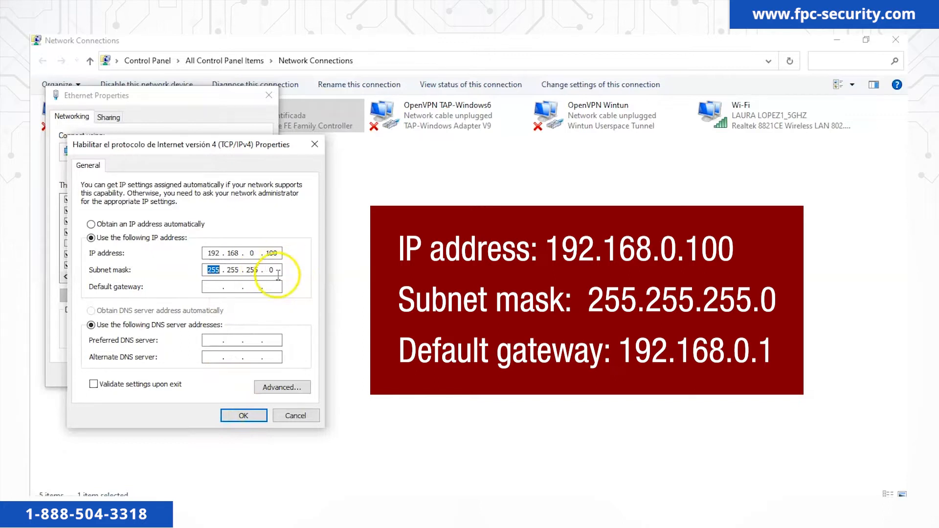
left_click(214, 287)
type("192 . ")
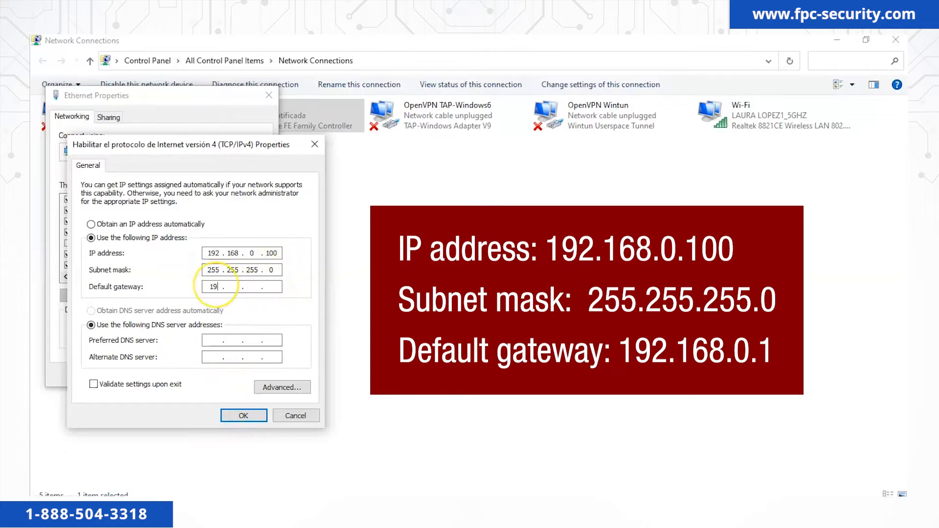
type("168")
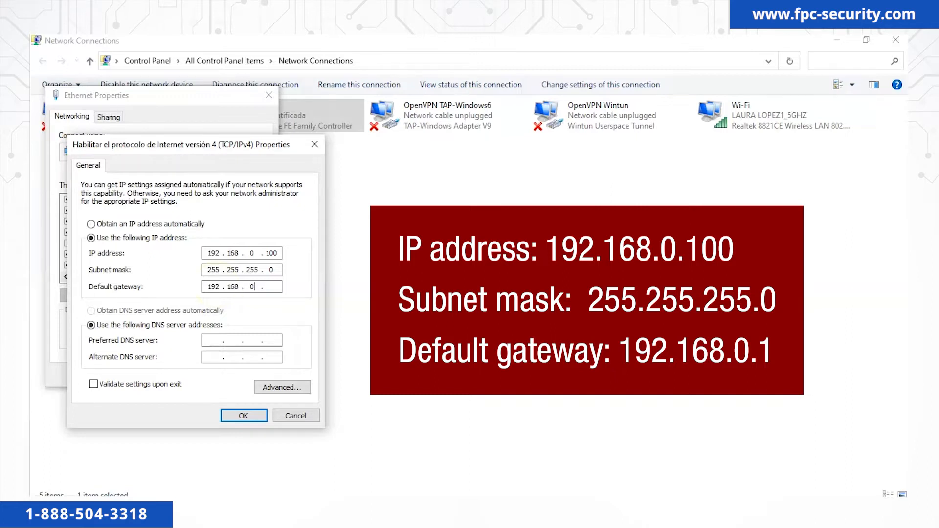
key("BackSpace")
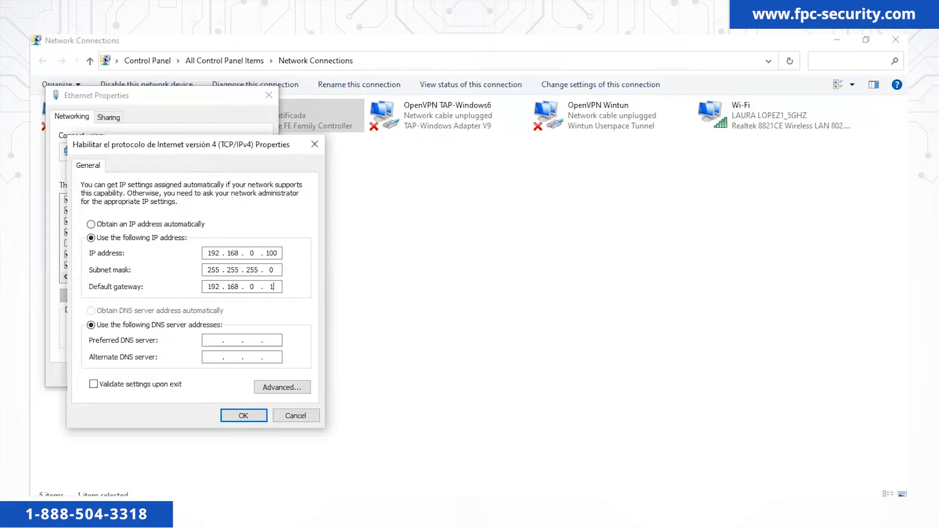
left_click(243, 415)
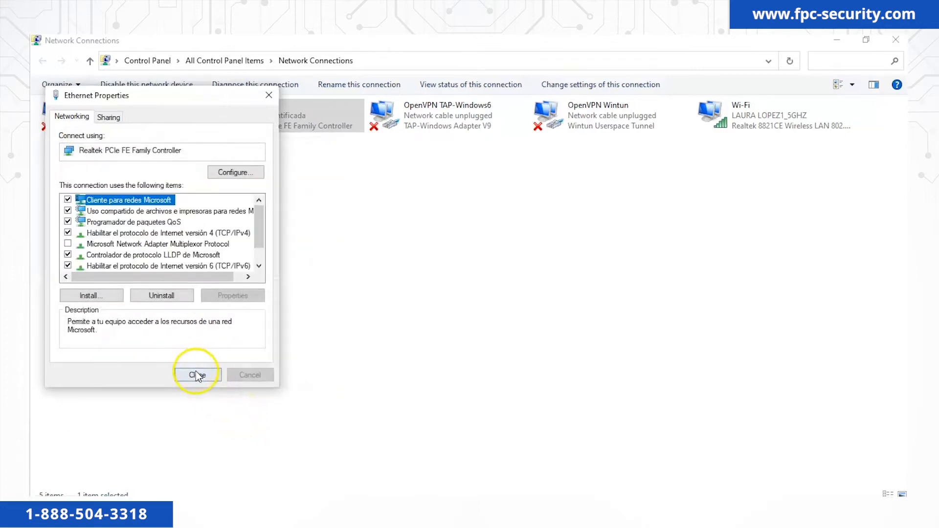
left_click(196, 374)
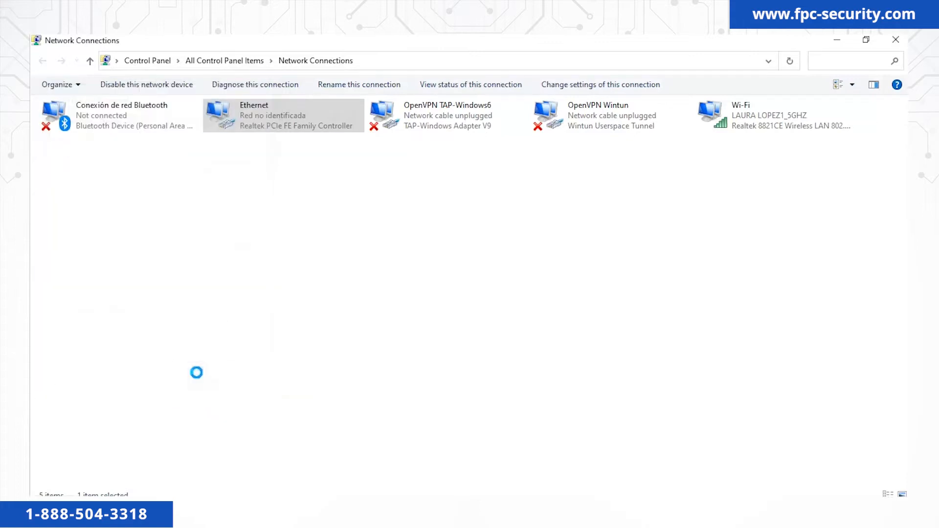
left_click(550, 512)
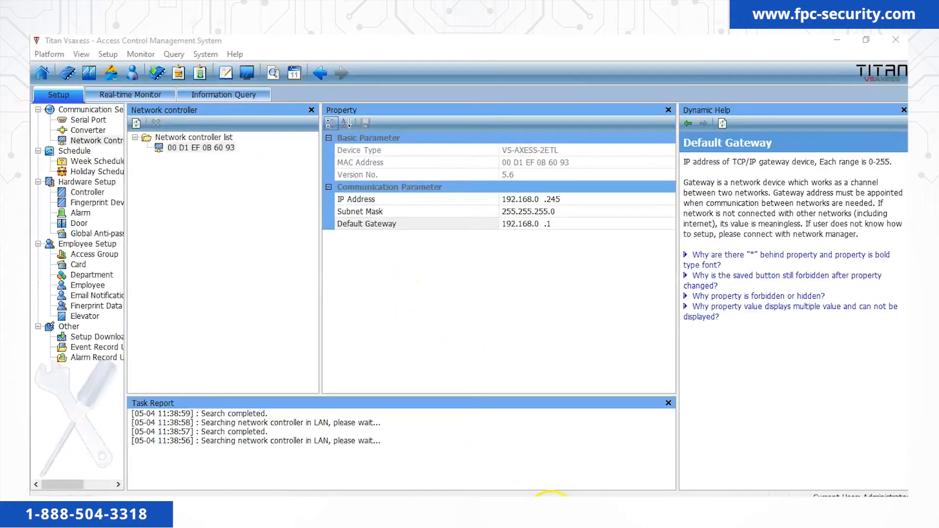
Add a New Controller to the Controller List.
left_click(98, 193)
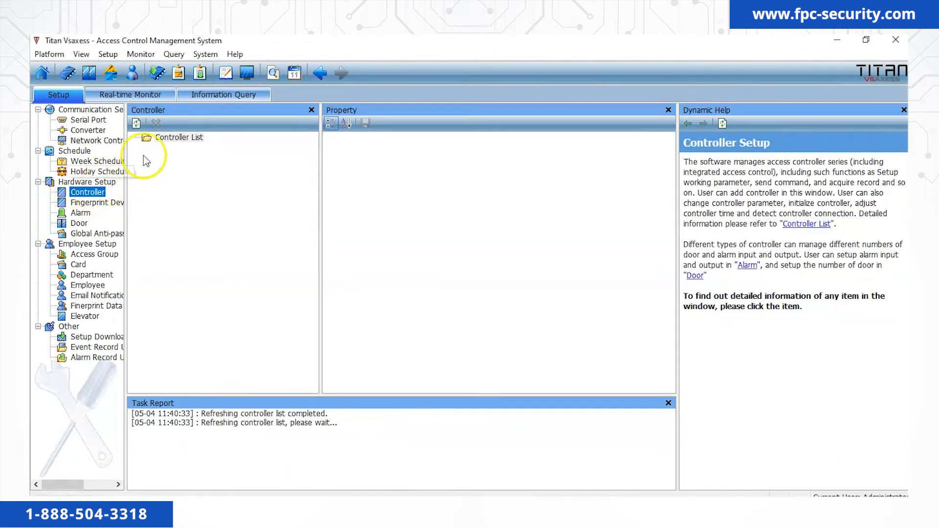
left_click(177, 141)
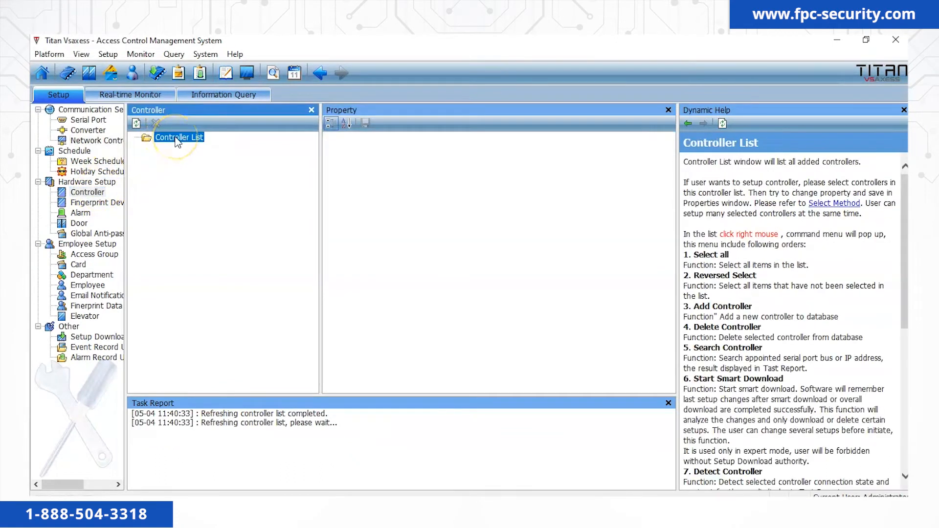
right_click(177, 141)
left_click(209, 171)
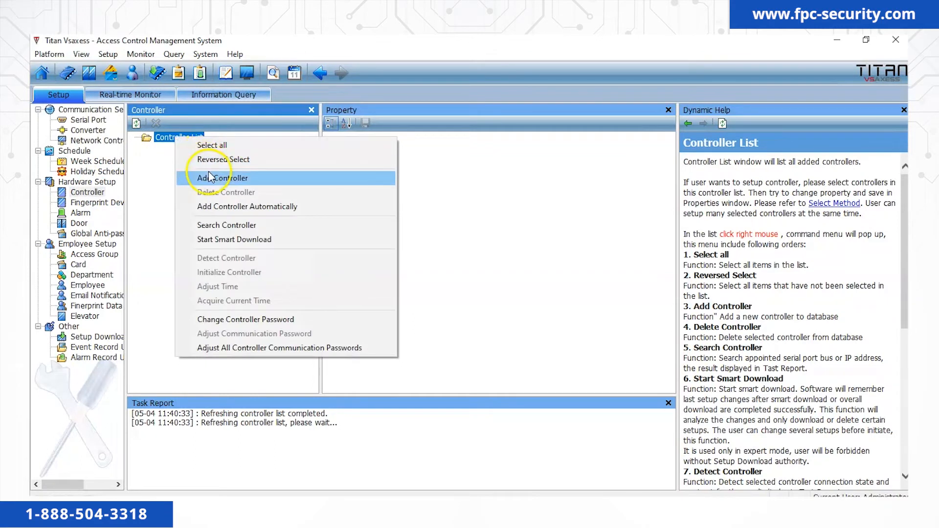
left_click(210, 177)
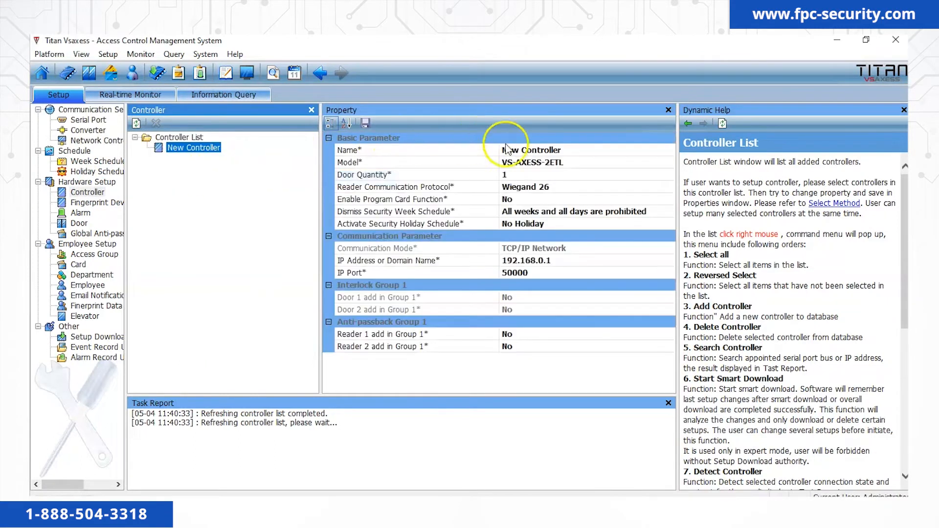
Set the controller's door quantity to 2 and IP address to 192.168.0.245, then save.
left_click(586, 161)
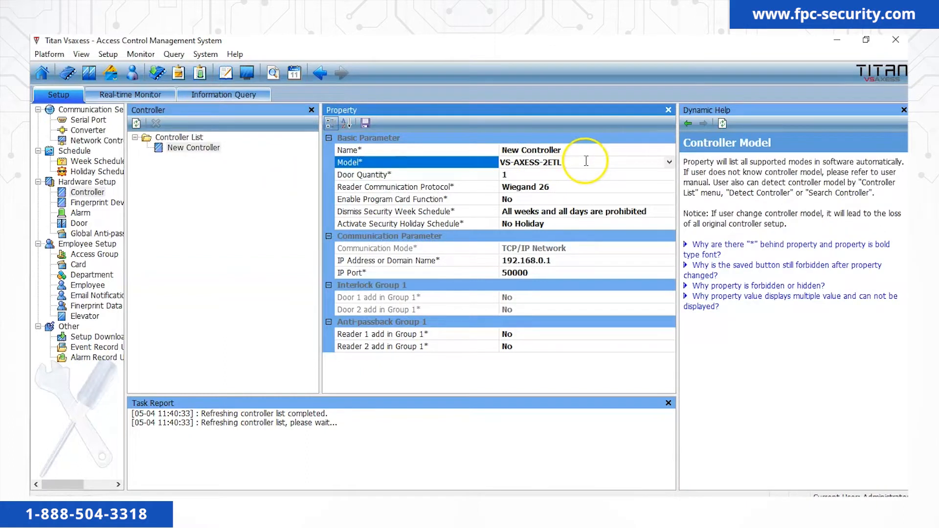
left_click(570, 175)
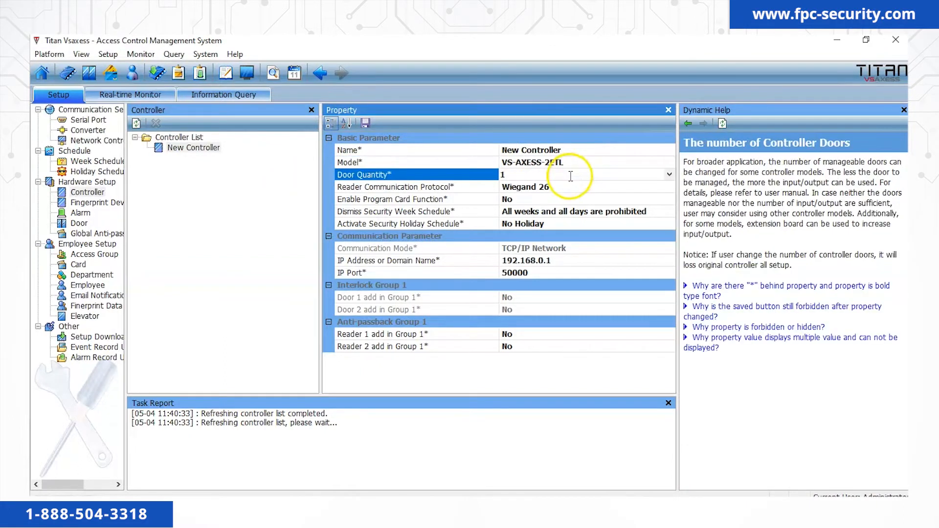
left_click(669, 175)
left_click(572, 195)
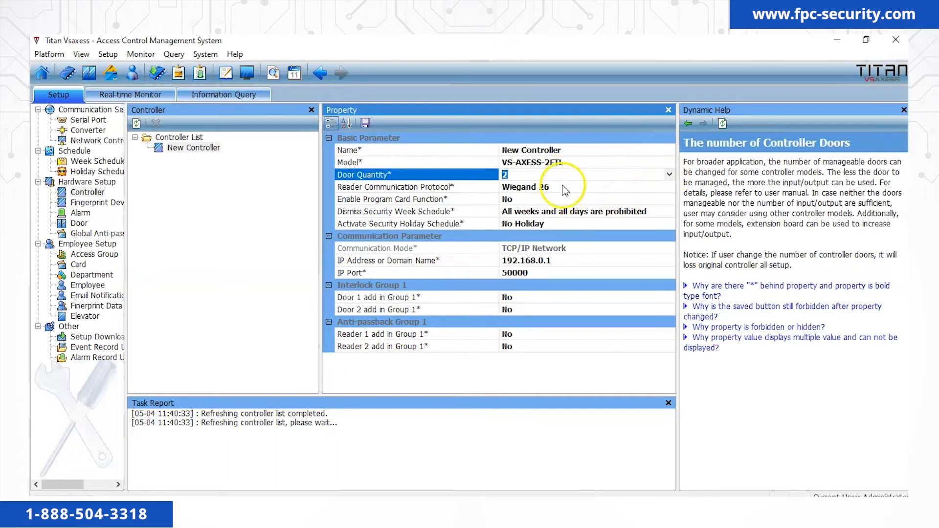
left_click(564, 190)
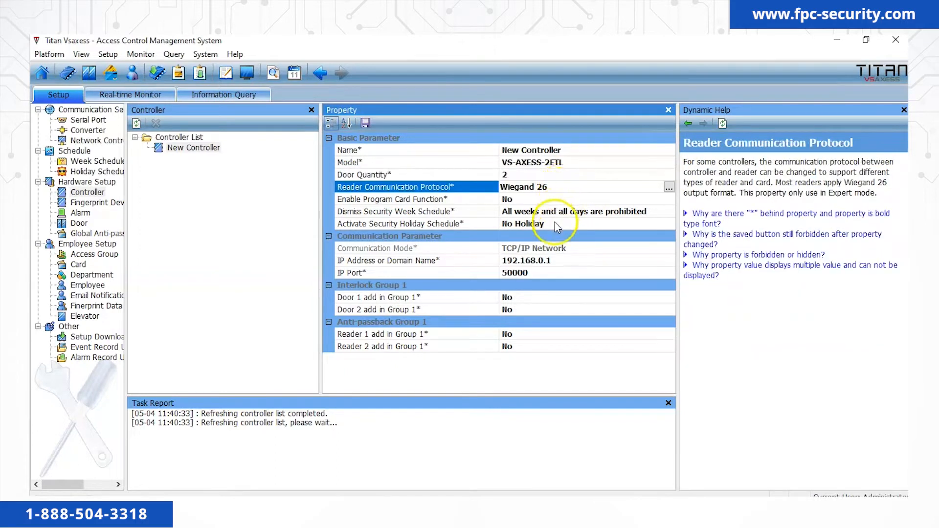
left_click(558, 265)
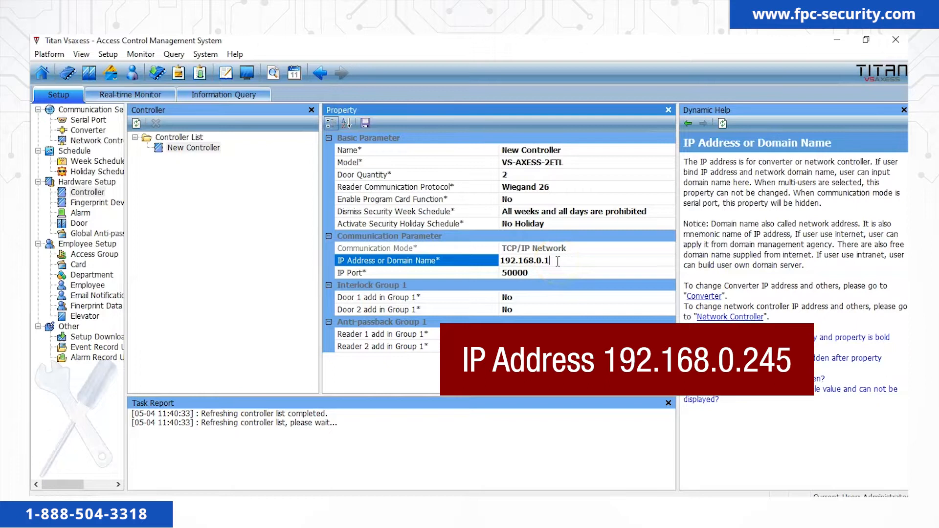
left_click_drag(545, 260, 575, 287)
type("2")
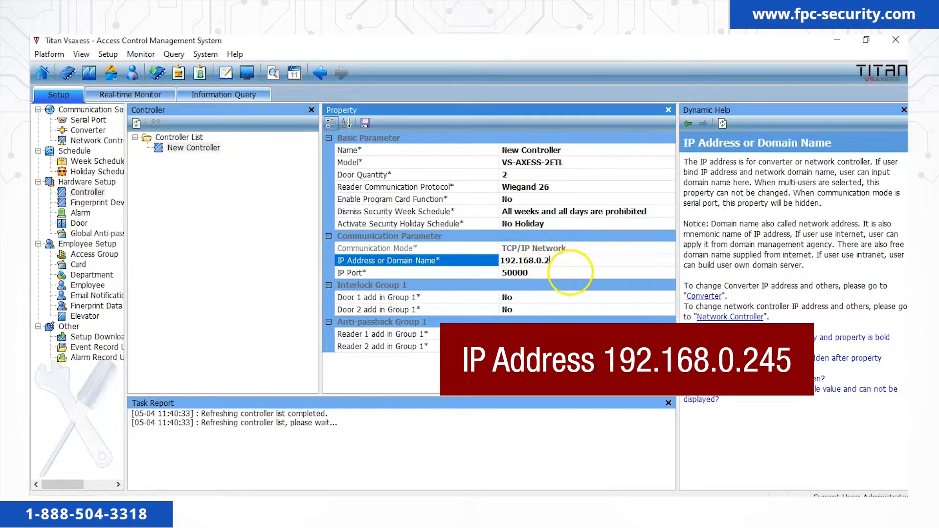
type("45")
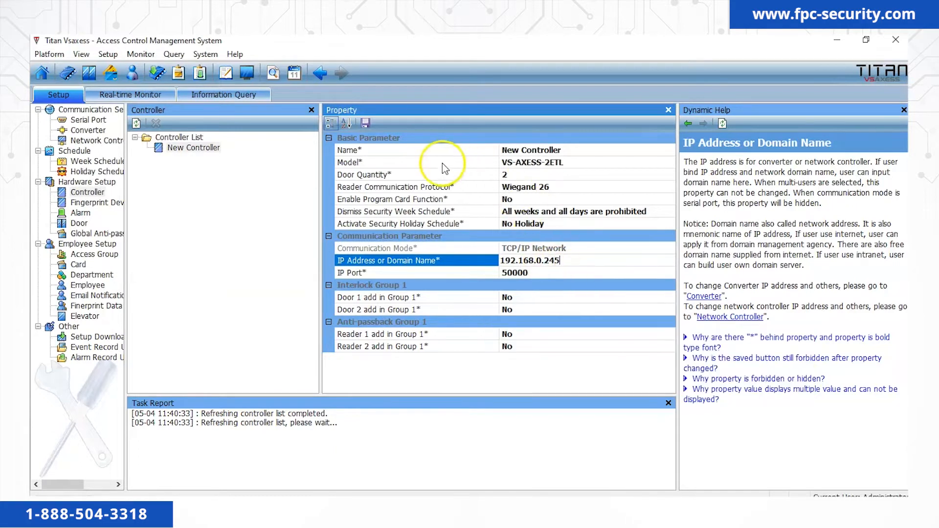
left_click(361, 125)
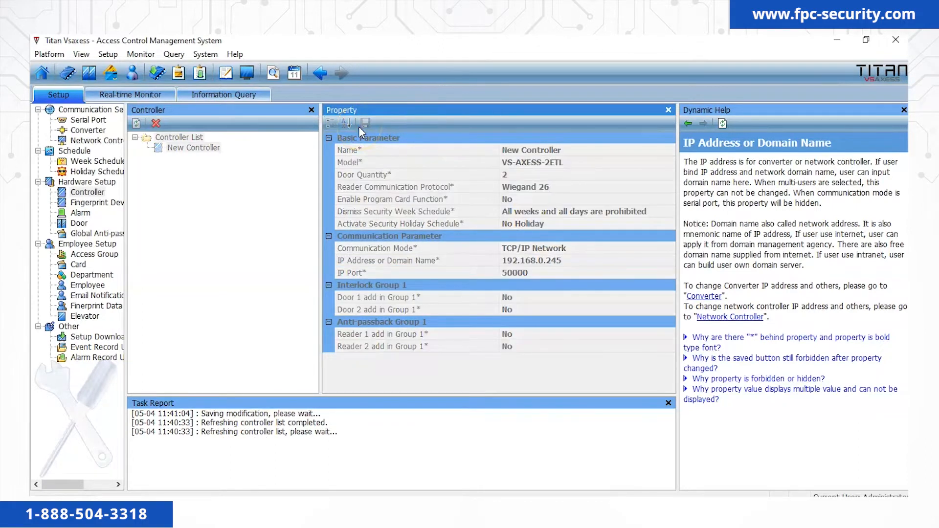
Detect New Controller, read its current time, and sync its clock to the computer.
right_click(203, 153)
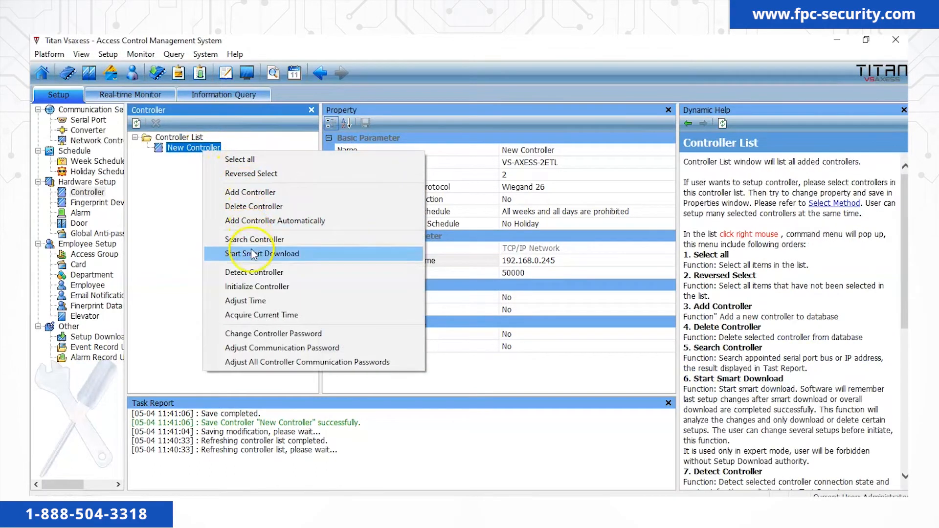
left_click(256, 272)
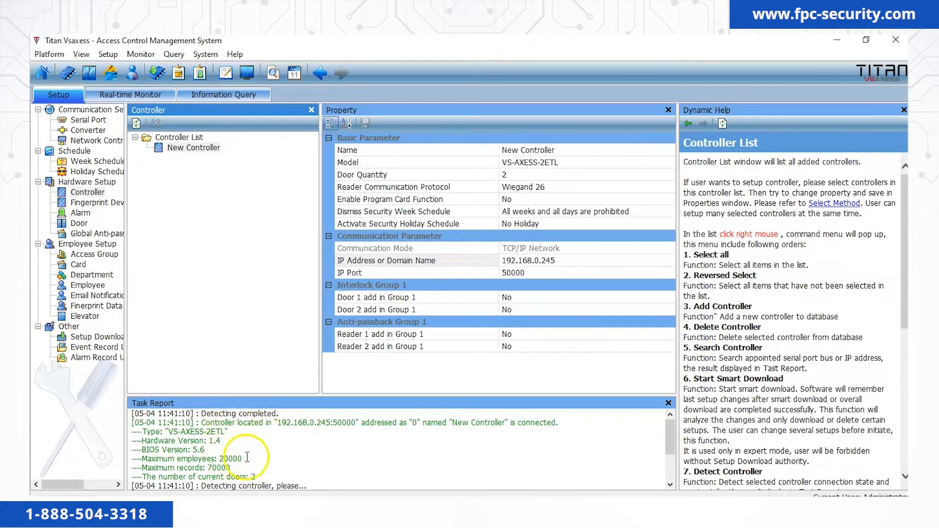
right_click(194, 147)
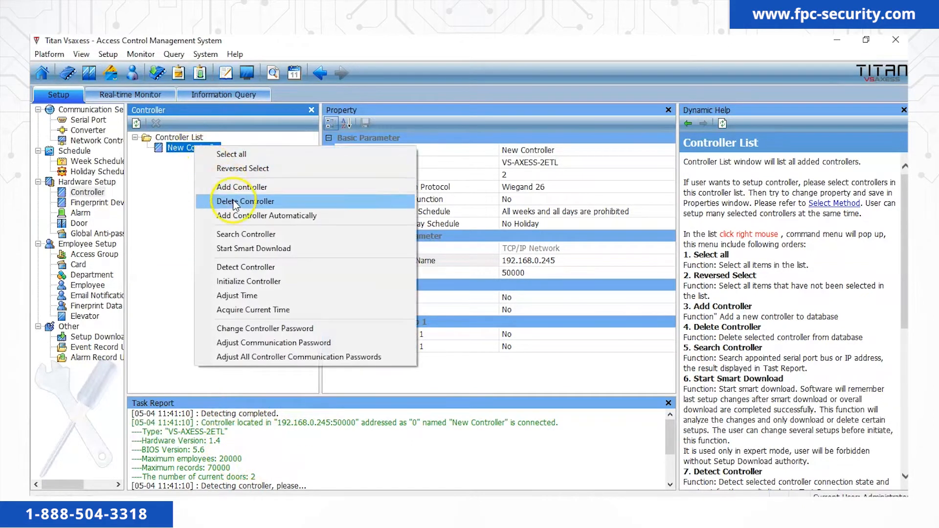
left_click(250, 309)
right_click(203, 150)
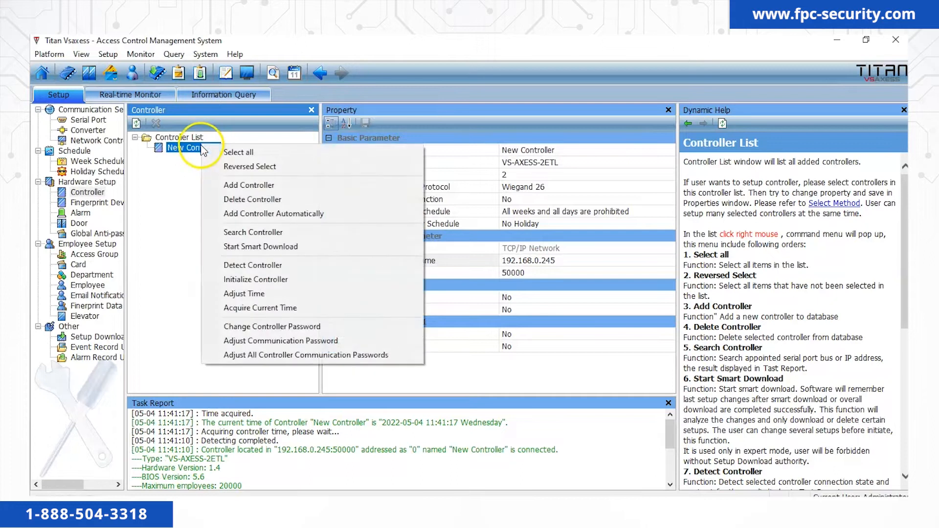
left_click(258, 294)
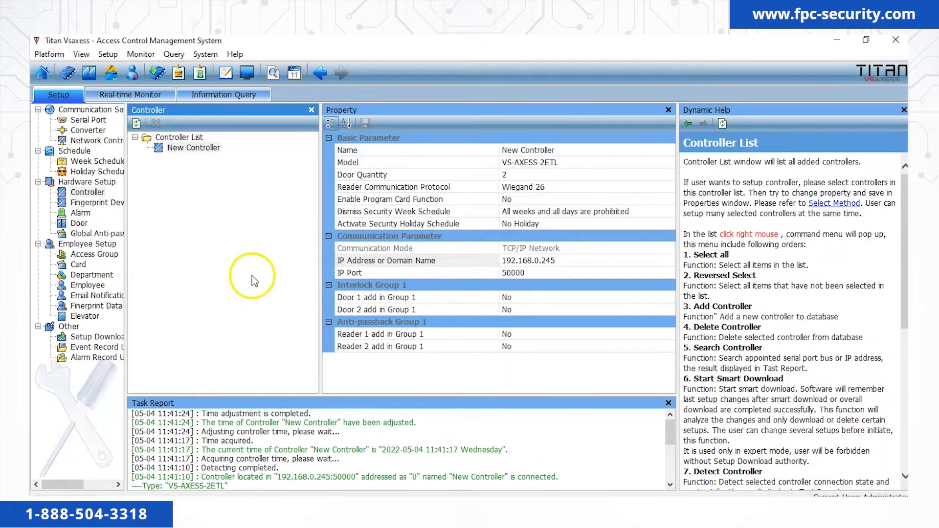
Initialize the controller and confirm the warning.
right_click(204, 154)
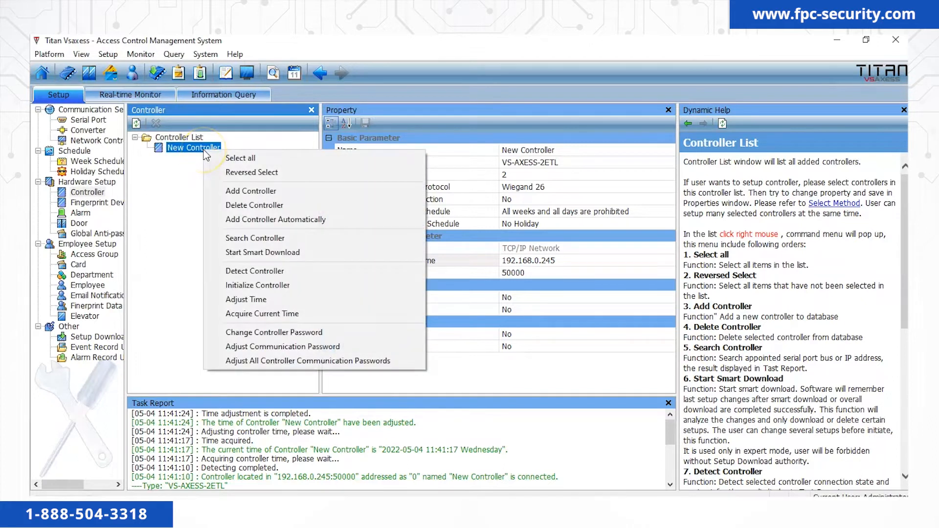
left_click(258, 286)
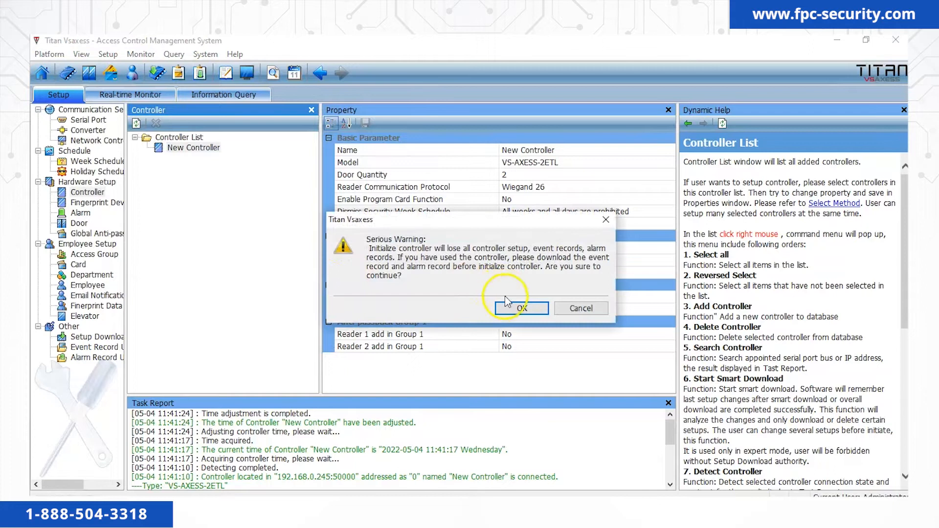
left_click(515, 307)
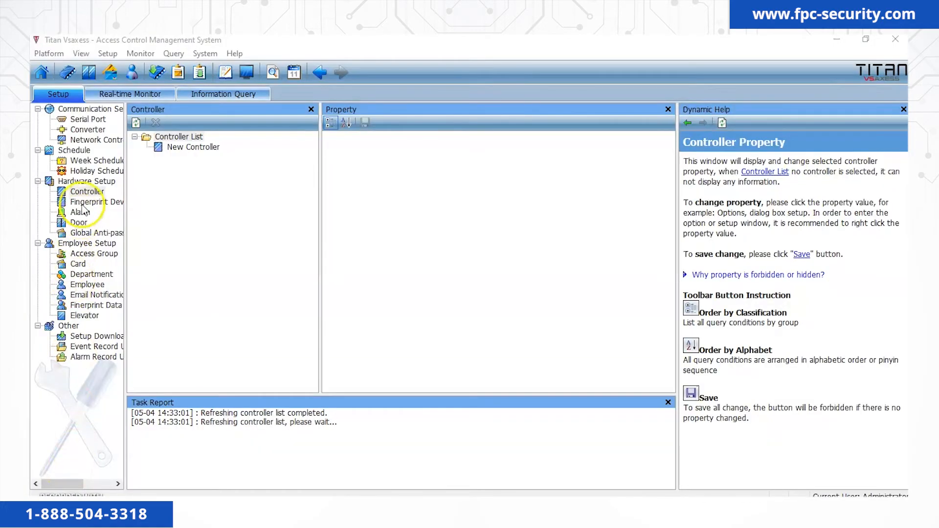
left_click(87, 192)
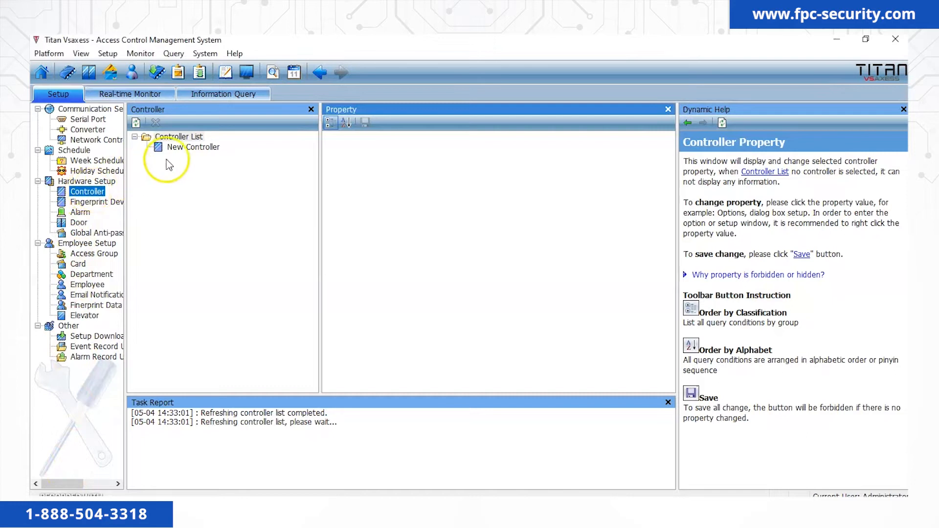
left_click(190, 149)
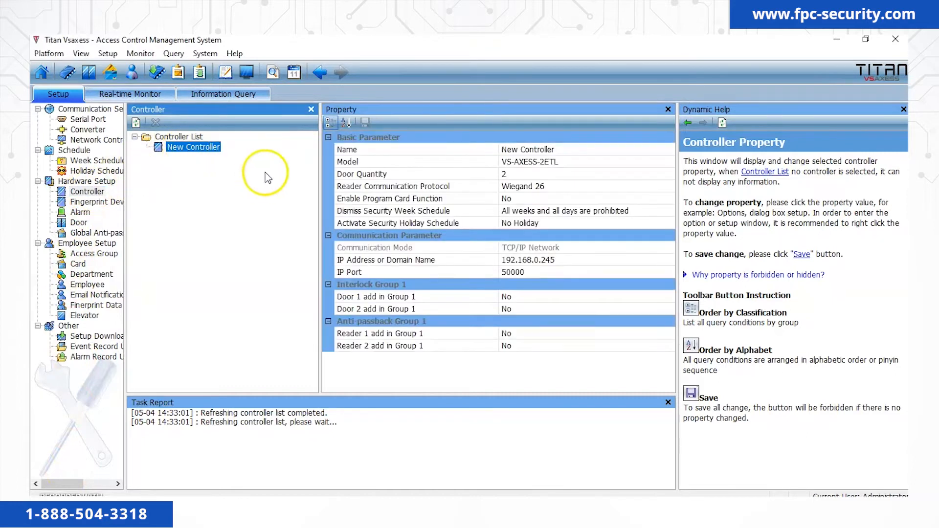
left_click(631, 164)
left_click(640, 175)
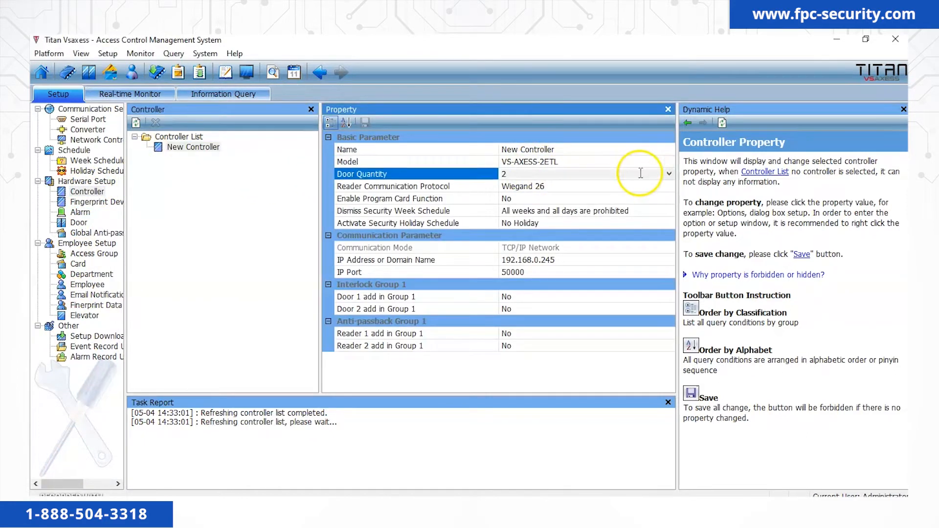
left_click(669, 174)
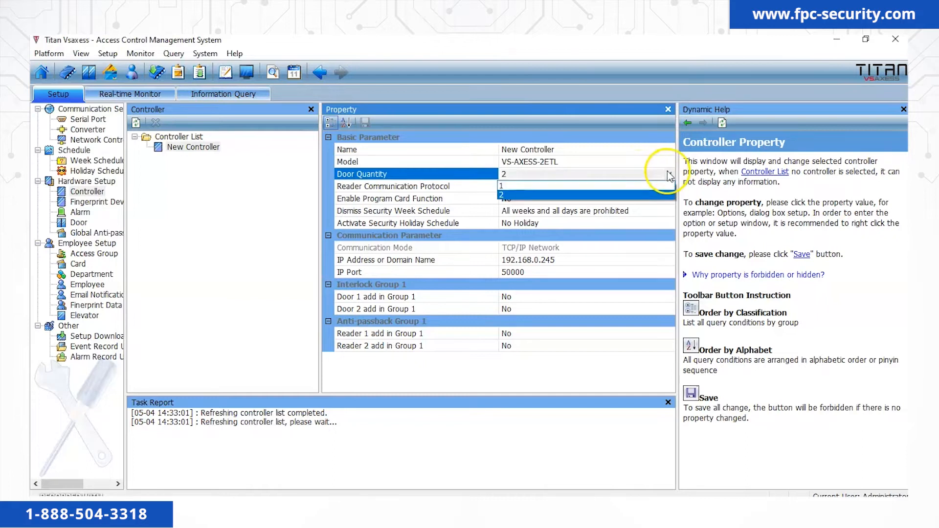
left_click(630, 195)
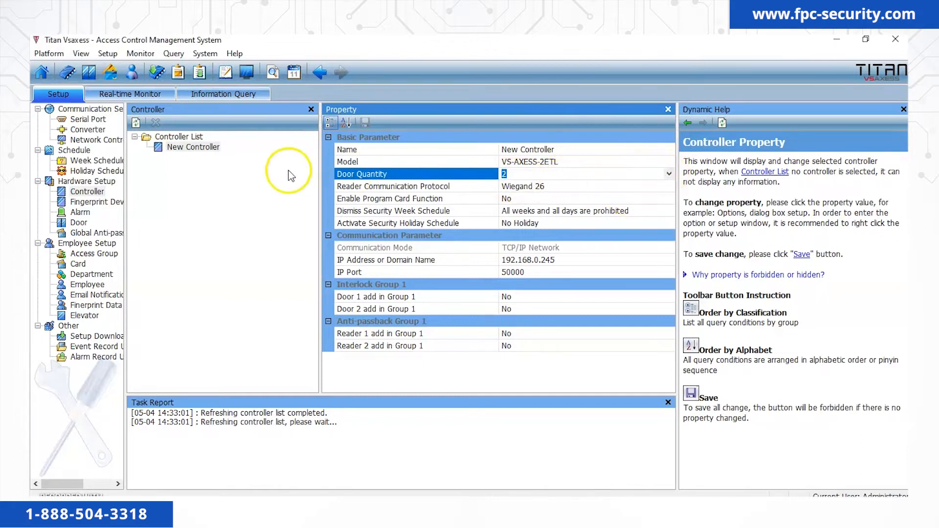
left_click(79, 223)
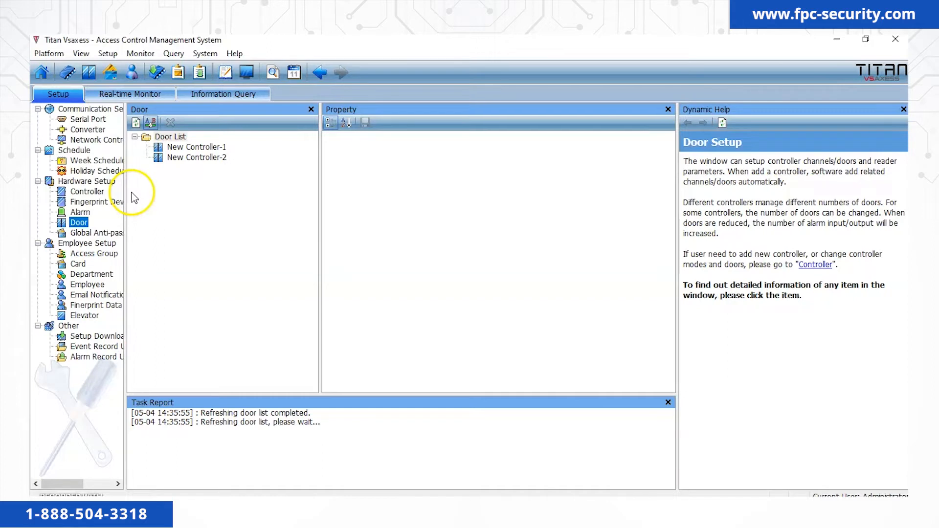
left_click(208, 149)
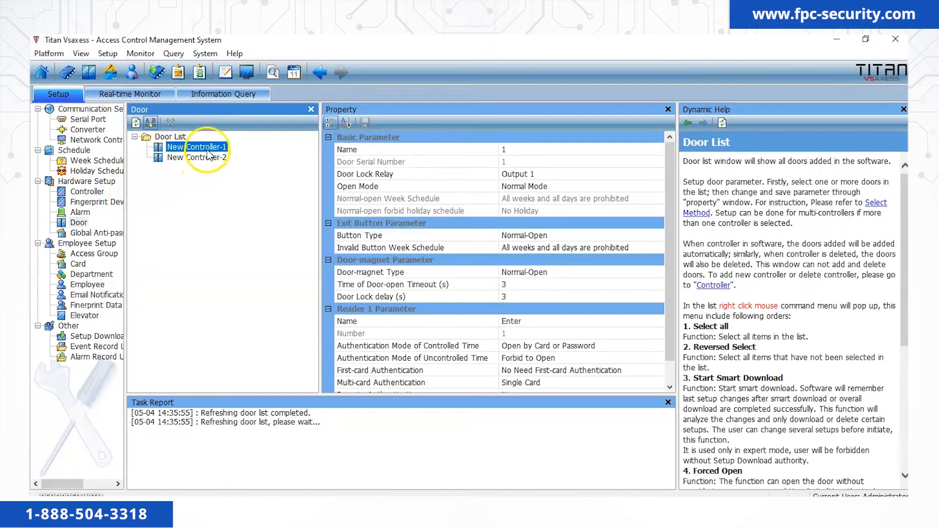
left_click(529, 324)
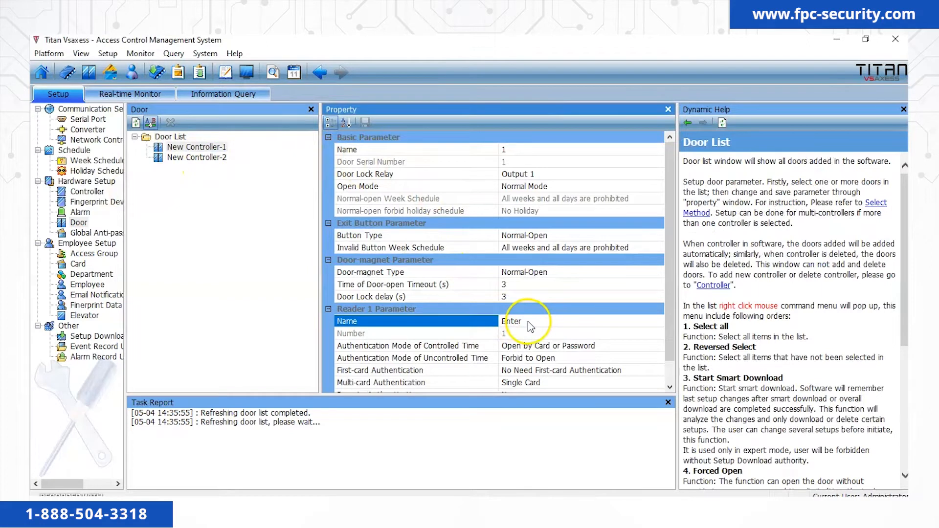
left_click(208, 159)
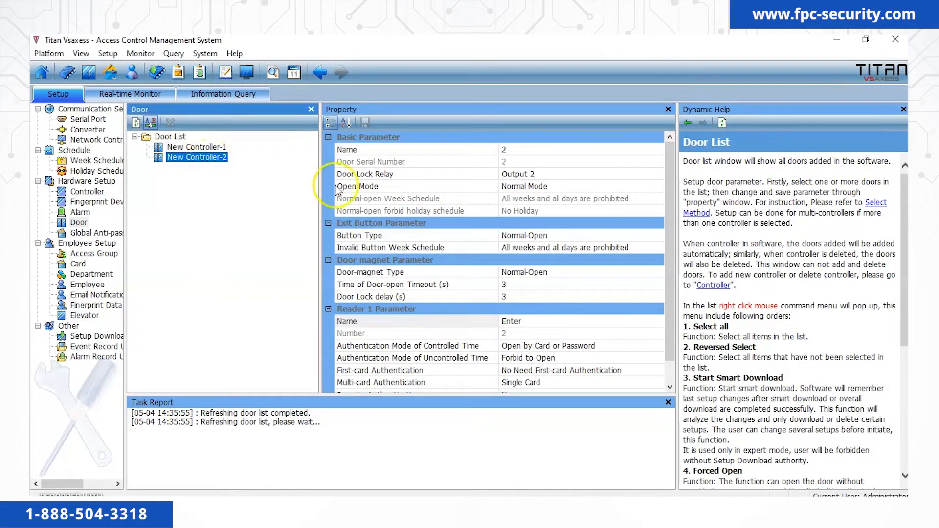
left_click(528, 322)
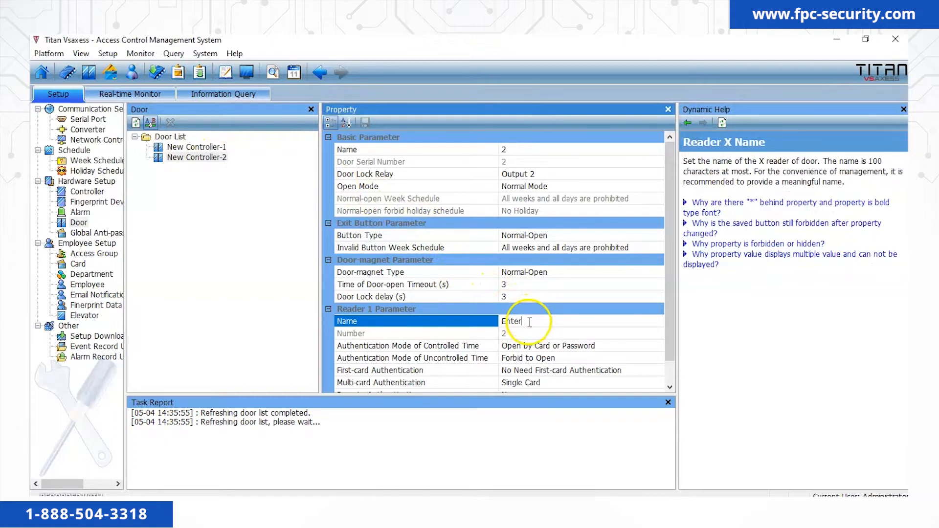
left_click(100, 194)
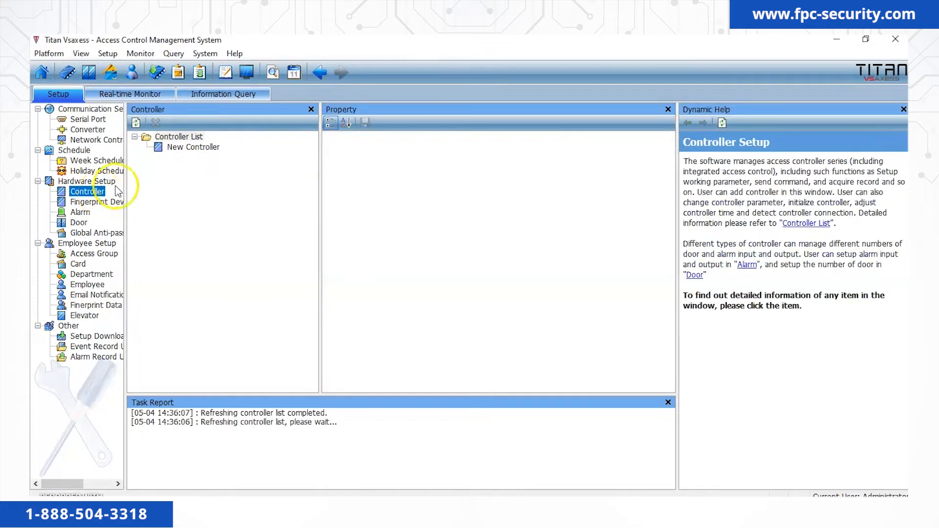
Change New Controller's door quantity to a single door and confirm the save.
left_click(209, 148)
left_click(608, 174)
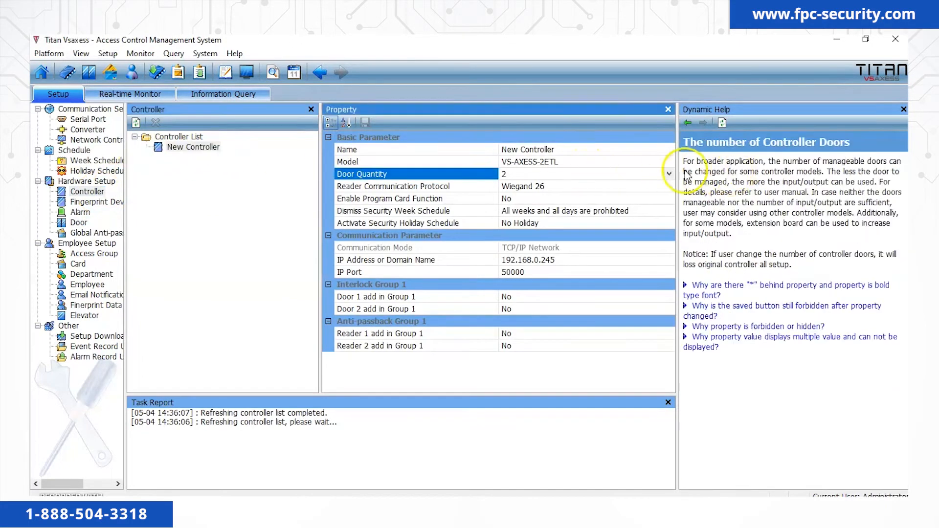
left_click(669, 174)
left_click(580, 186)
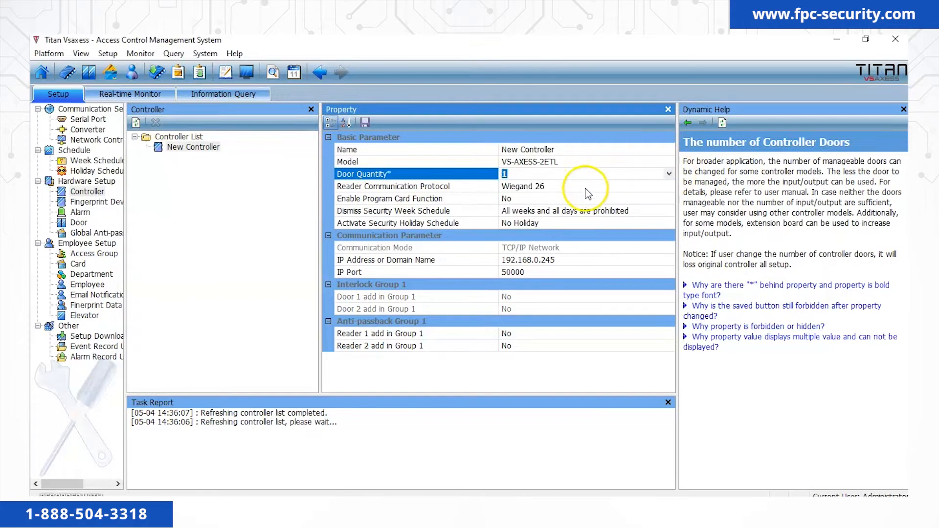
left_click(367, 122)
left_click(516, 303)
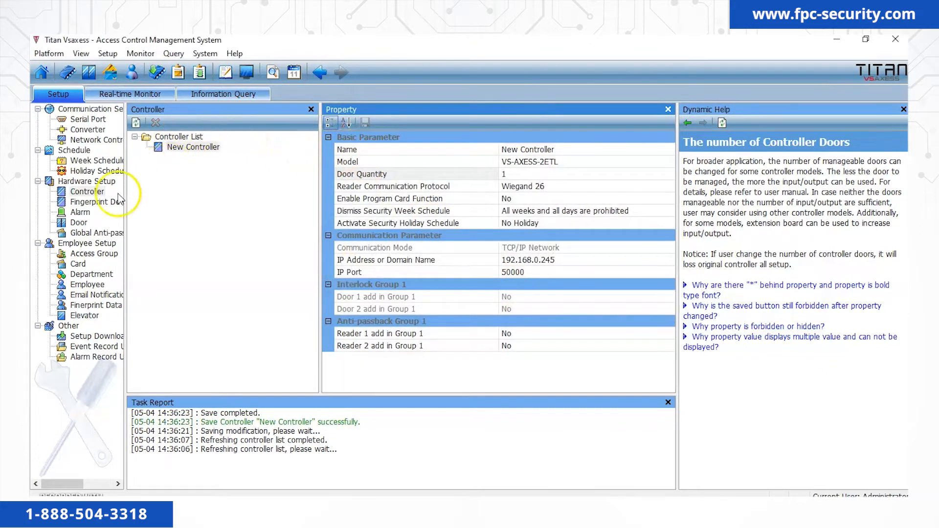
In door New Controller-1's properties, name Reader 1 'Enter' and Reader 2 'Exit'.
left_click(80, 223)
left_click(191, 149)
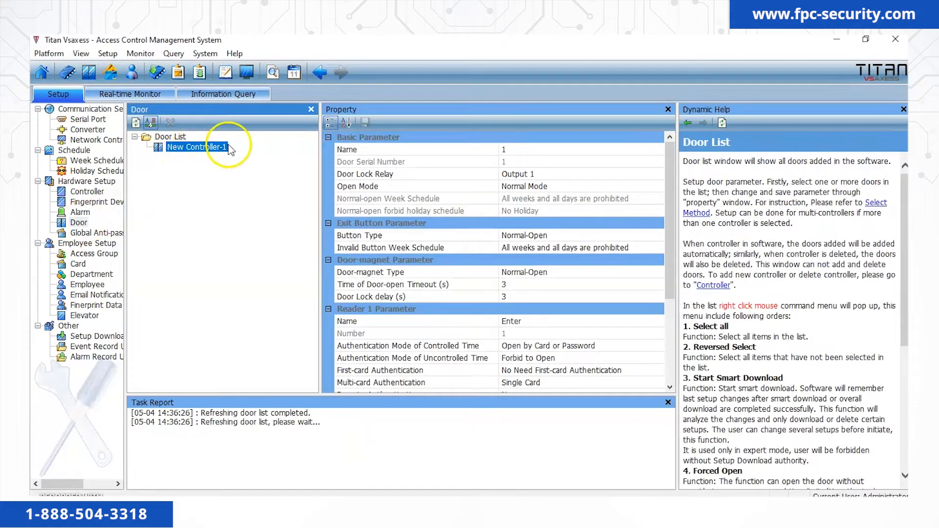
left_click(537, 324)
scroll(537, 325, "down", 5)
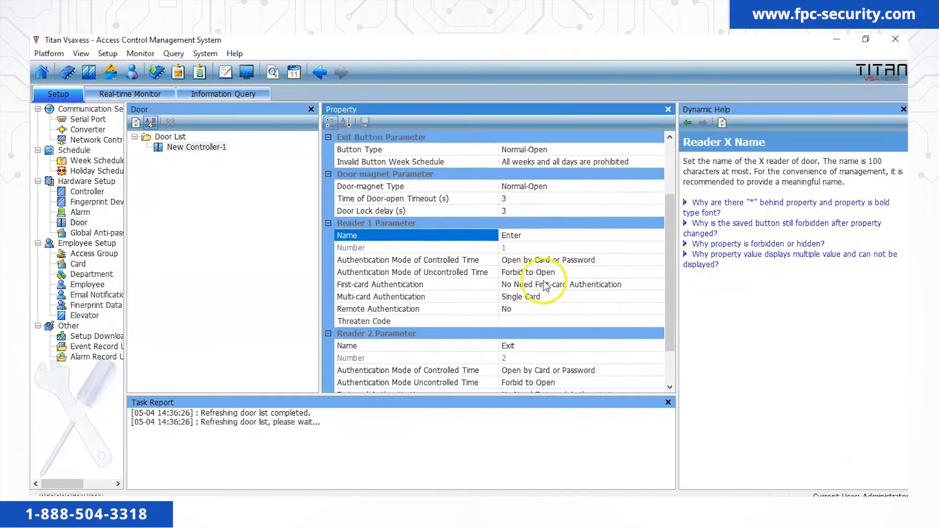
left_click(544, 295)
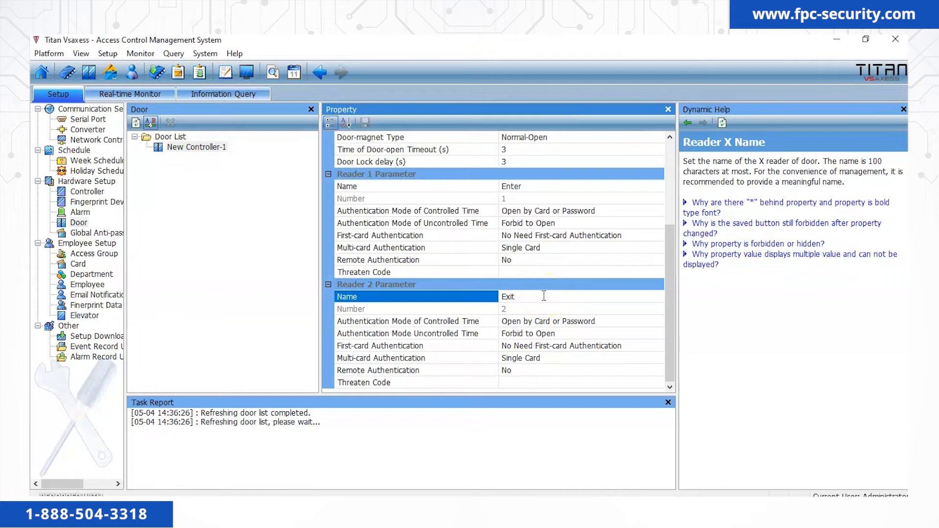
scroll(544, 296, "up", 5)
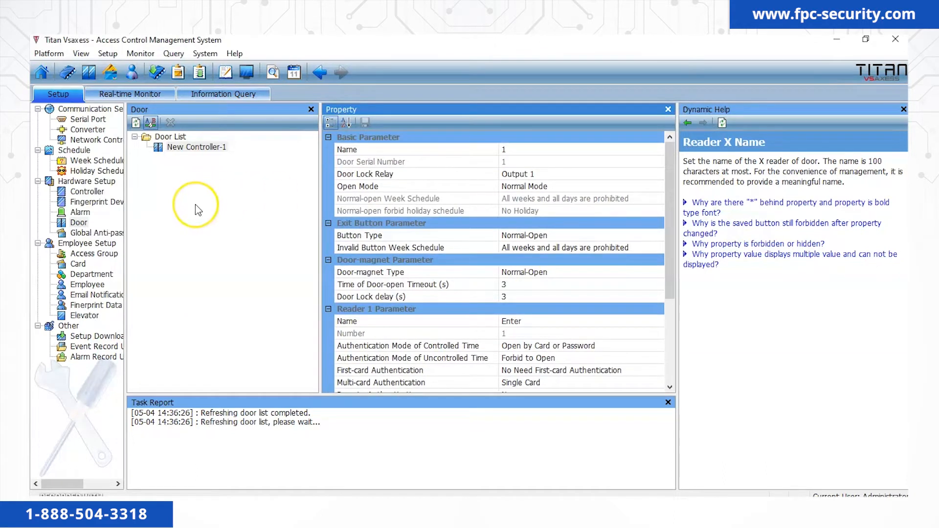
scroll(448, 253, "down", 4)
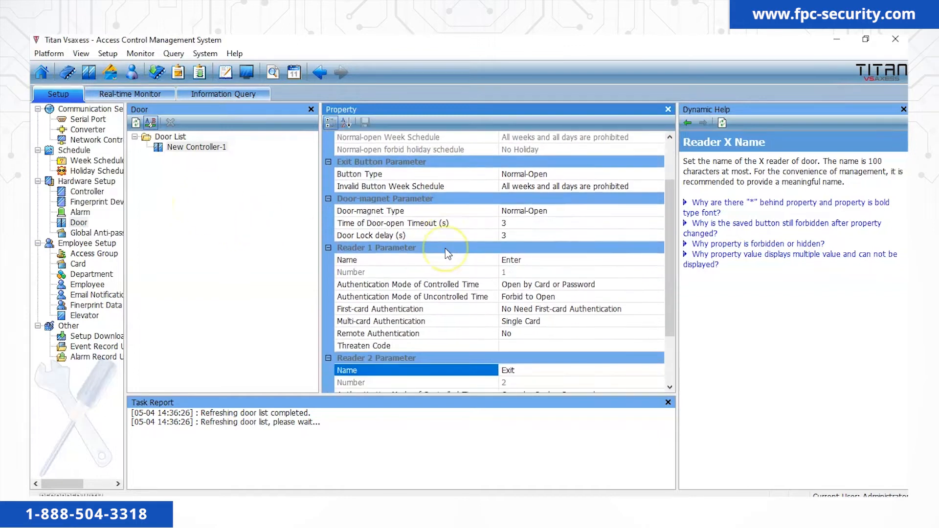
scroll(448, 254, "down", 1)
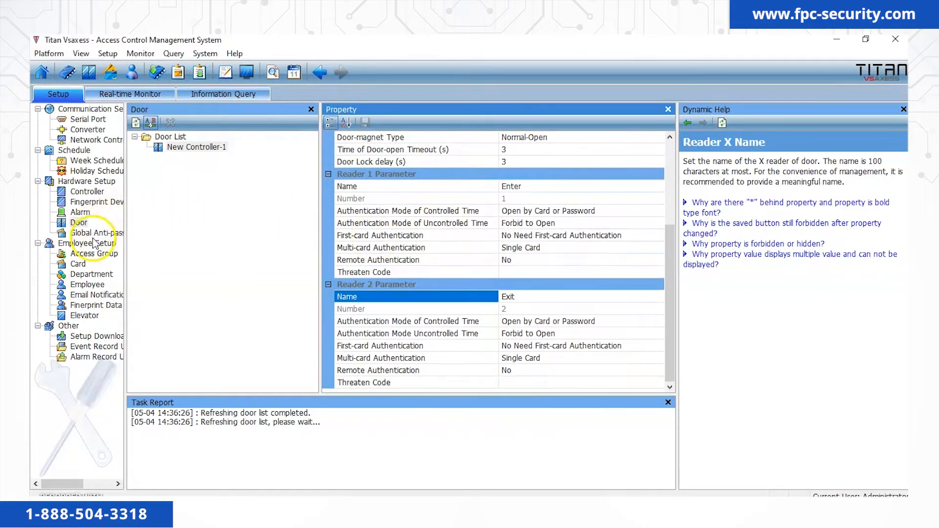
left_click(82, 212)
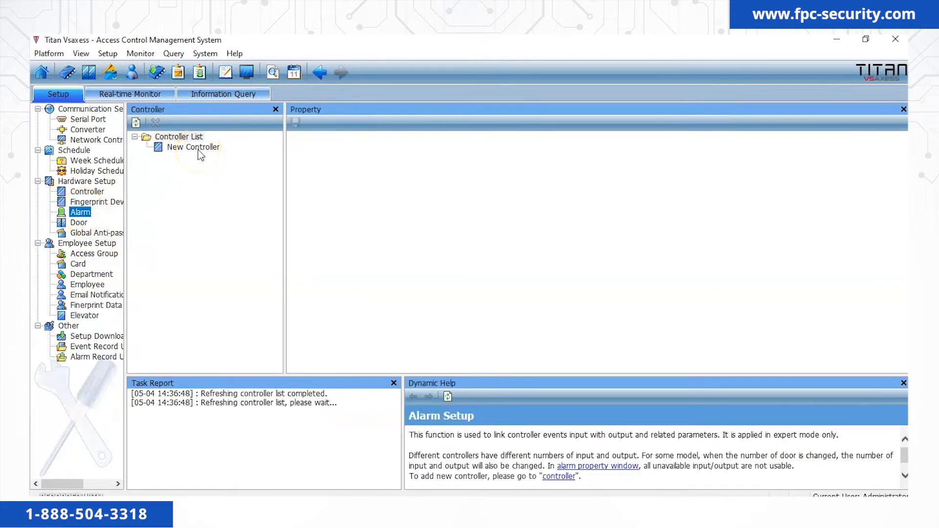
Set New Controller's Reader 1 threaten code to trigger Output 1.
left_click(196, 148)
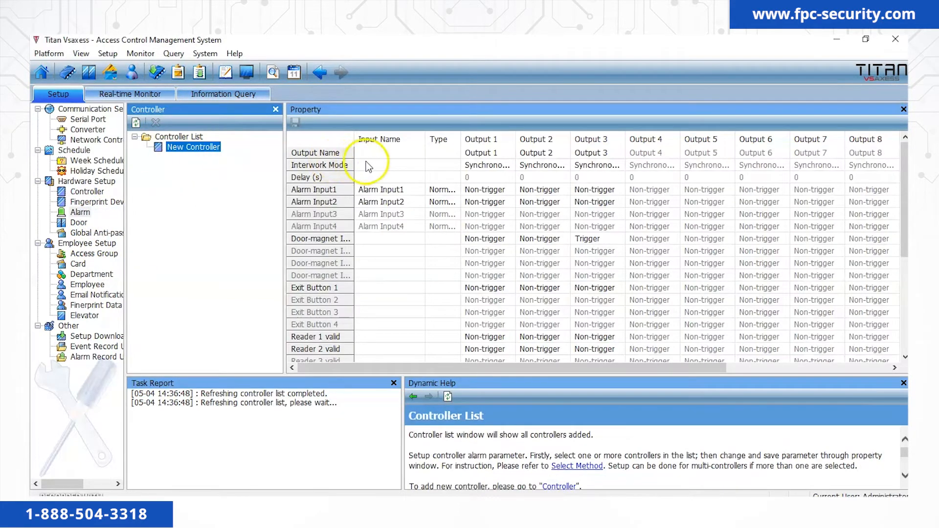
left_click(384, 163)
scroll(392, 160, "down", 3)
scroll(392, 160, "down", 2)
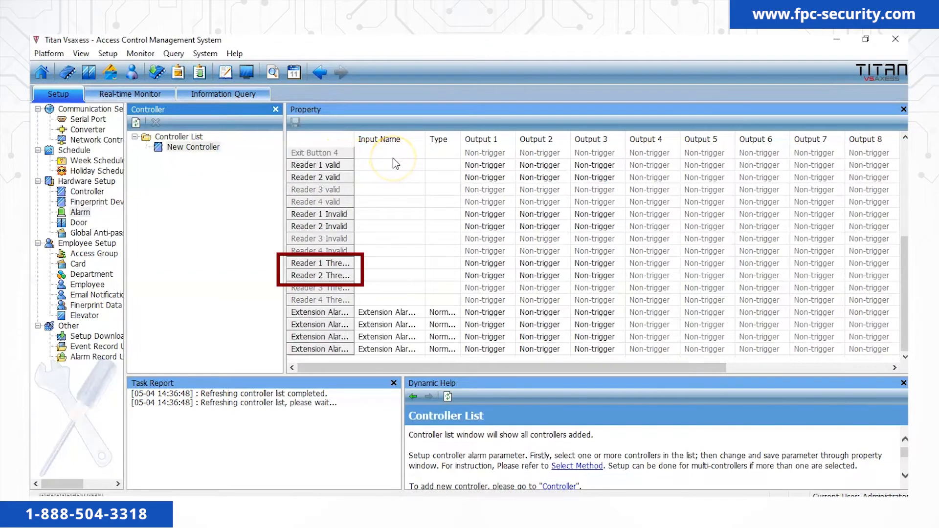
left_click(486, 263)
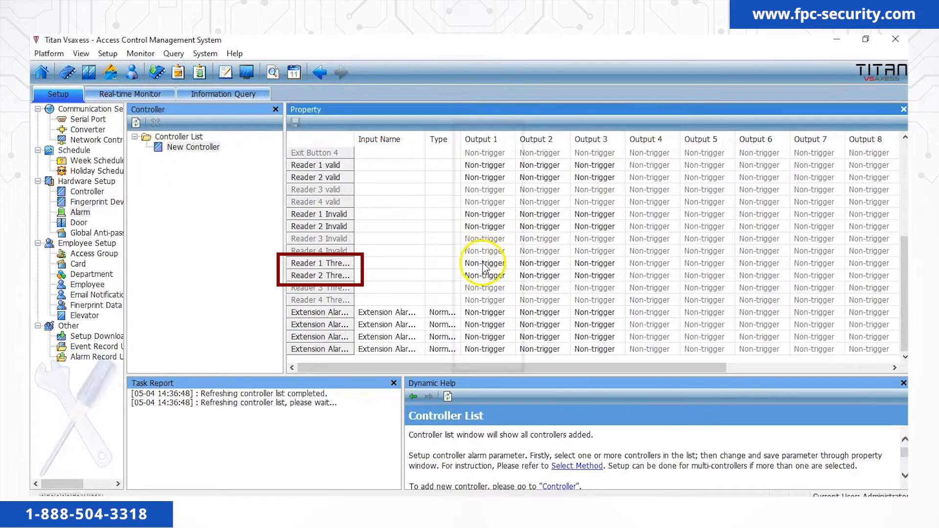
left_click(509, 263)
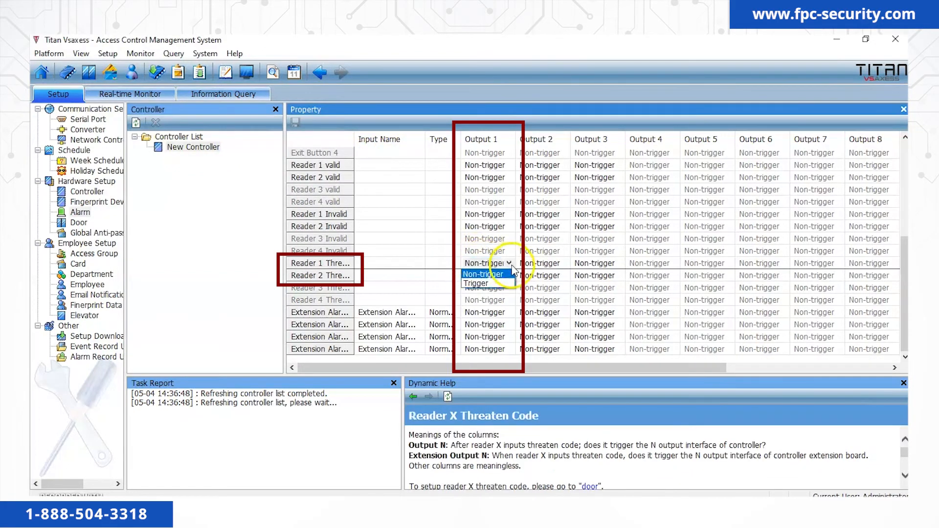
left_click(498, 288)
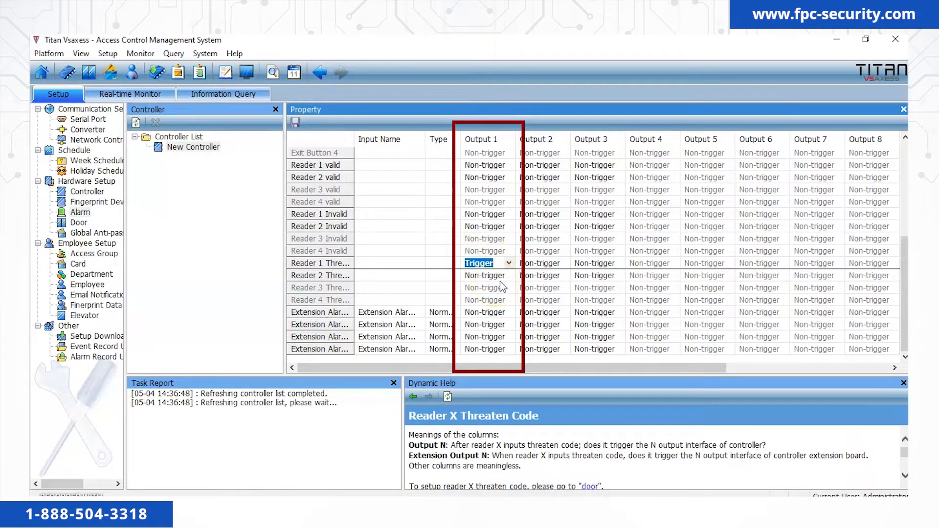
Set Reader 2's threaten code to trigger Output 1 too, and save the alarm setup.
left_click(504, 277)
left_click(509, 275)
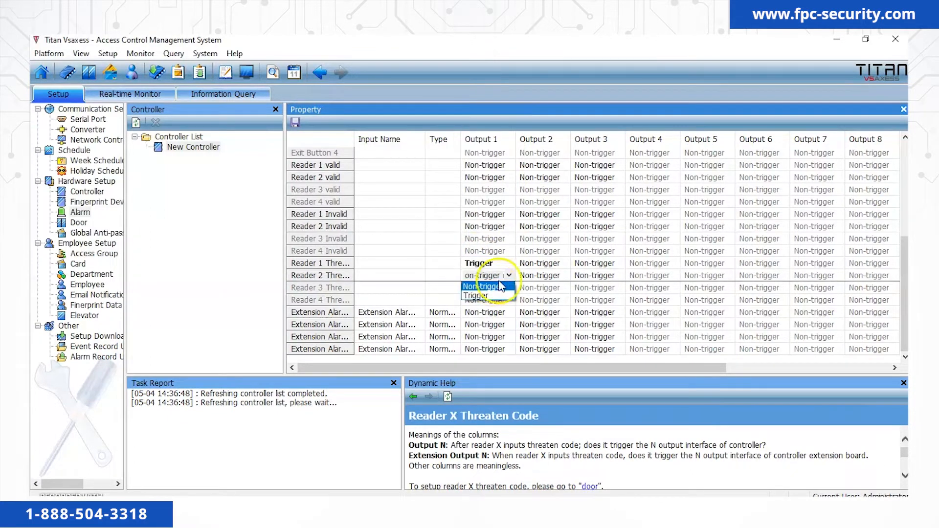
left_click(489, 300)
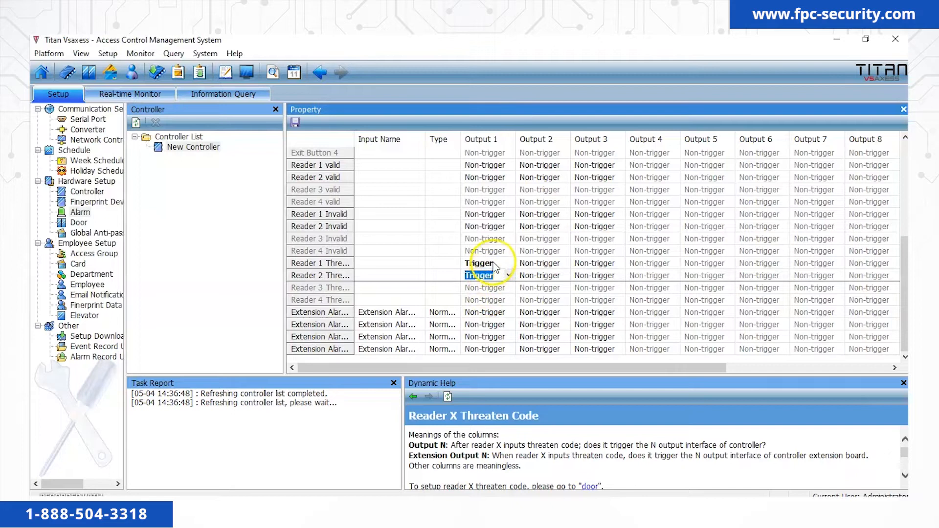
key("Return")
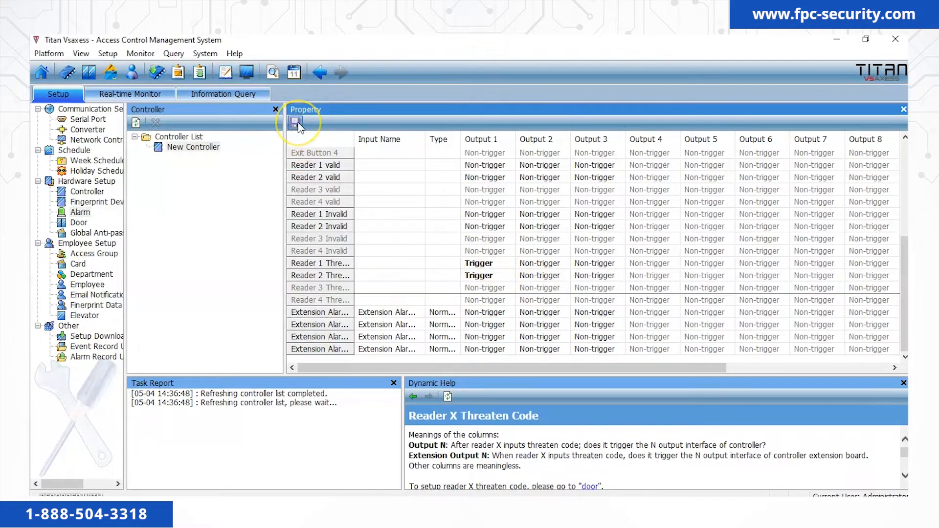
left_click(296, 123)
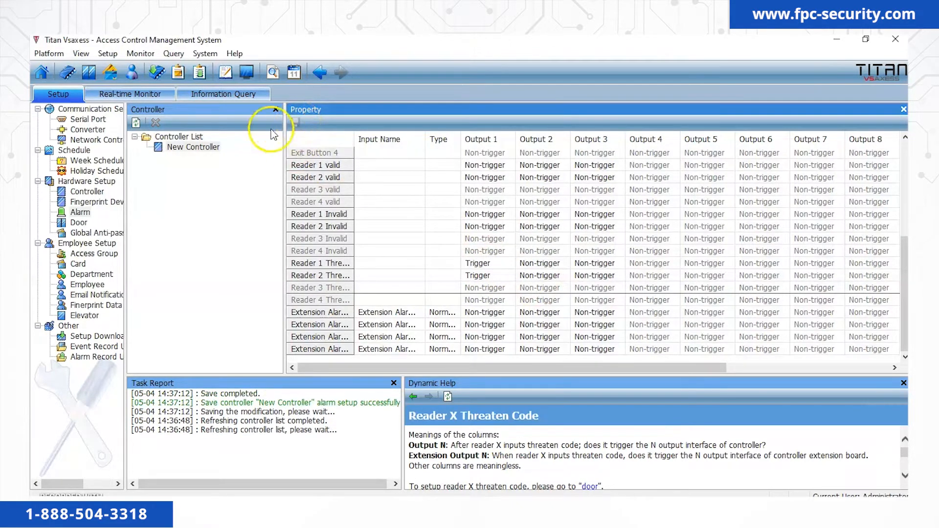
left_click(90, 337)
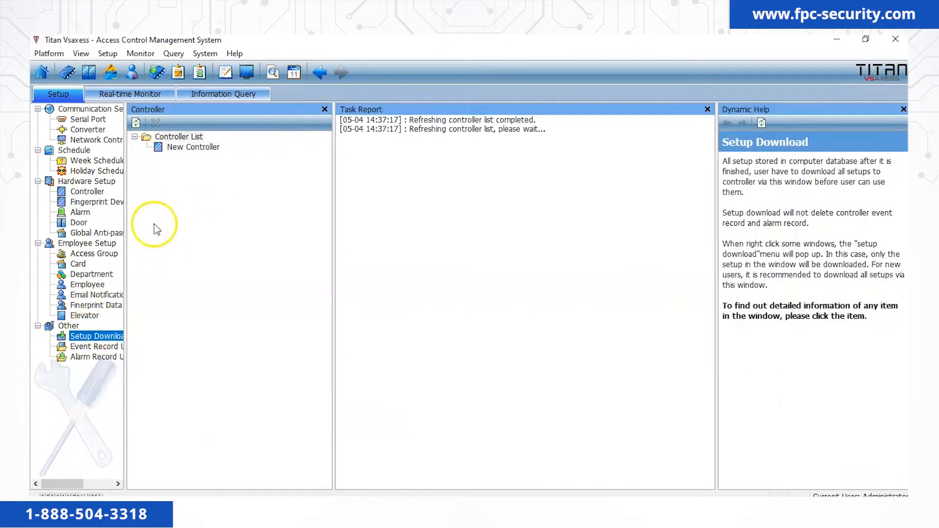
Run Start Smart Download on New Controller from the Setup Download list.
right_click(198, 148)
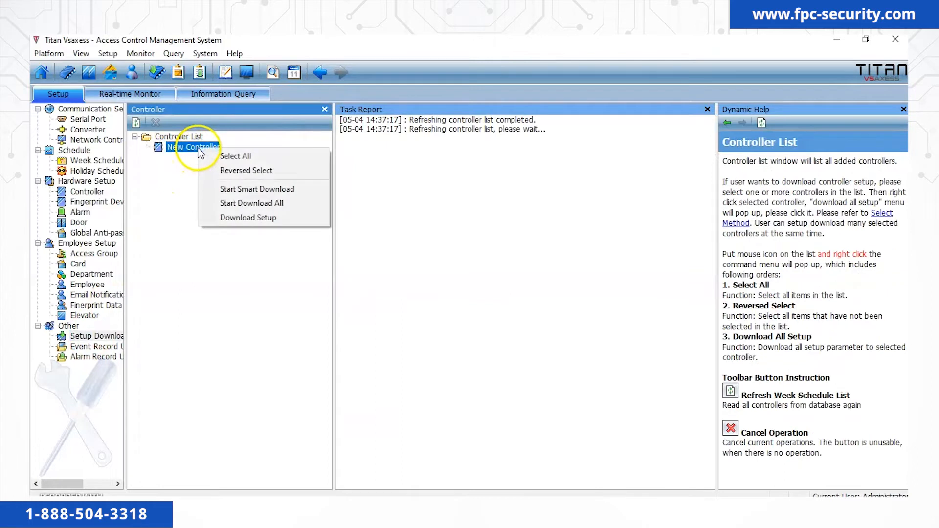
left_click(226, 190)
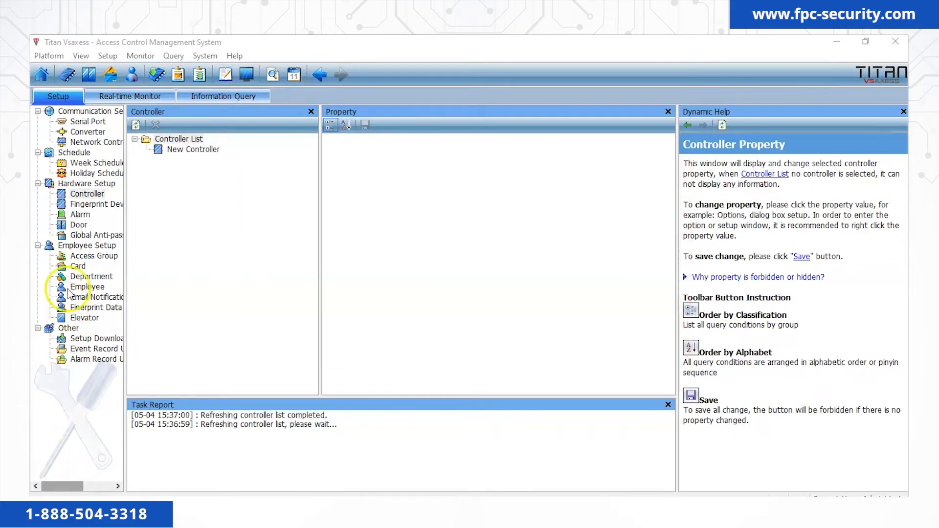
Add a card by reading it at New Controller, cancel card-adding, and select the new card.
left_click(77, 266)
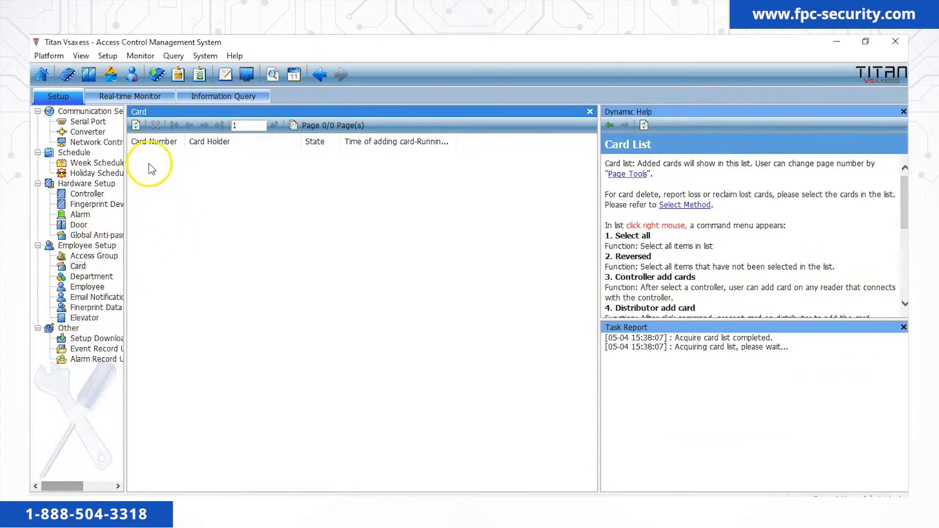
right_click(152, 168)
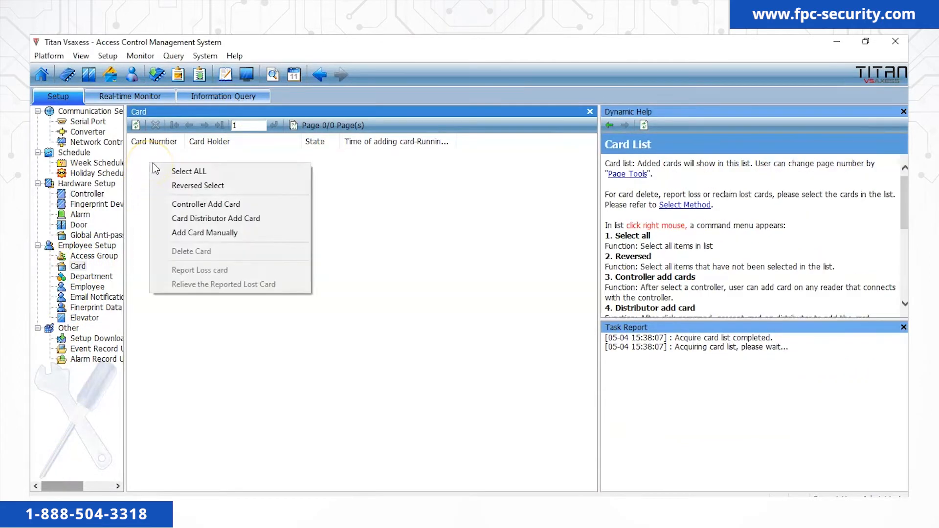
left_click(188, 204)
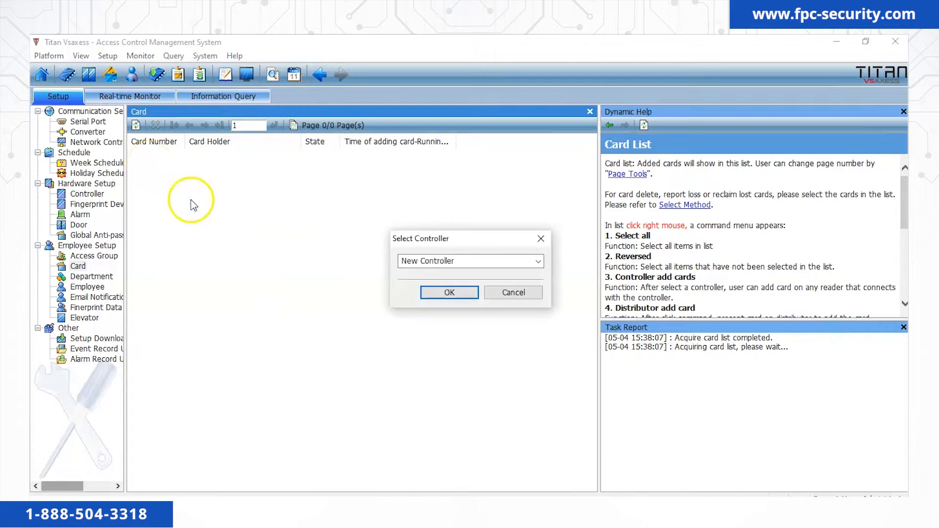
left_click(451, 293)
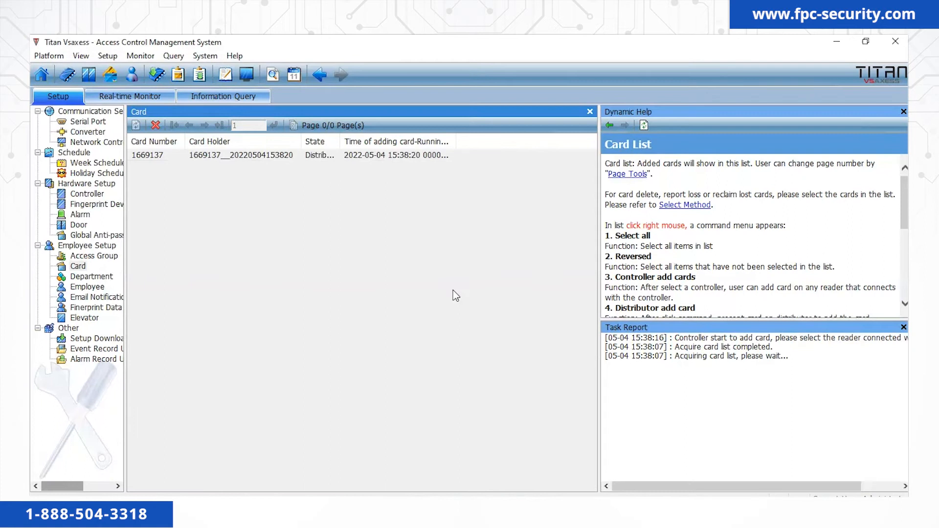
left_click(161, 128)
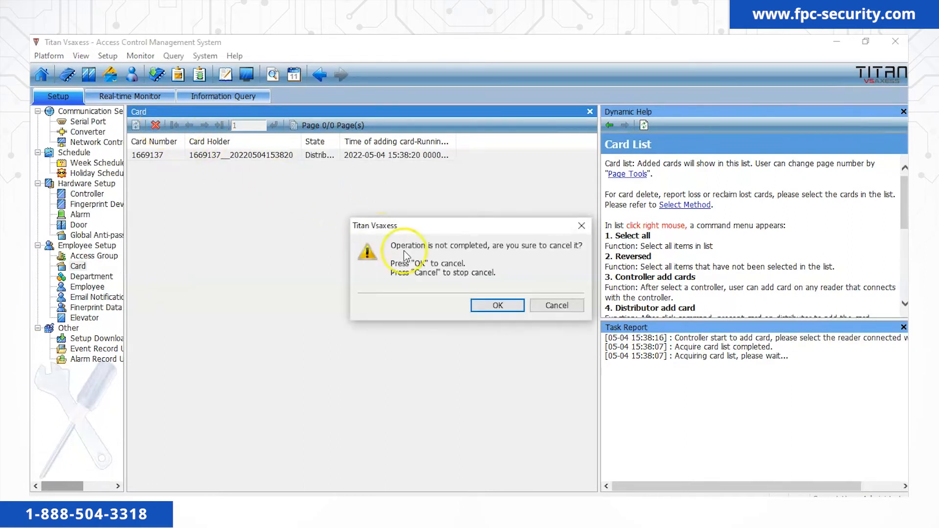
left_click(487, 305)
left_click(156, 155)
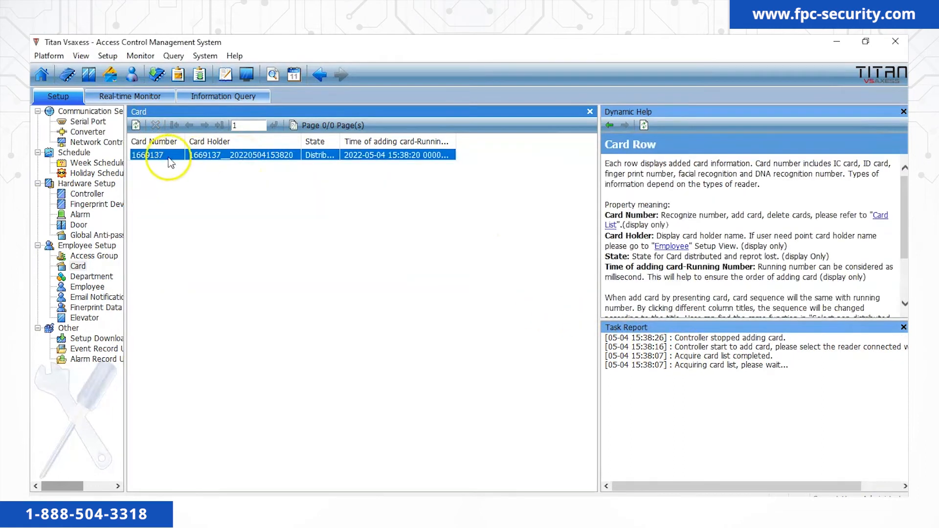
left_click(87, 287)
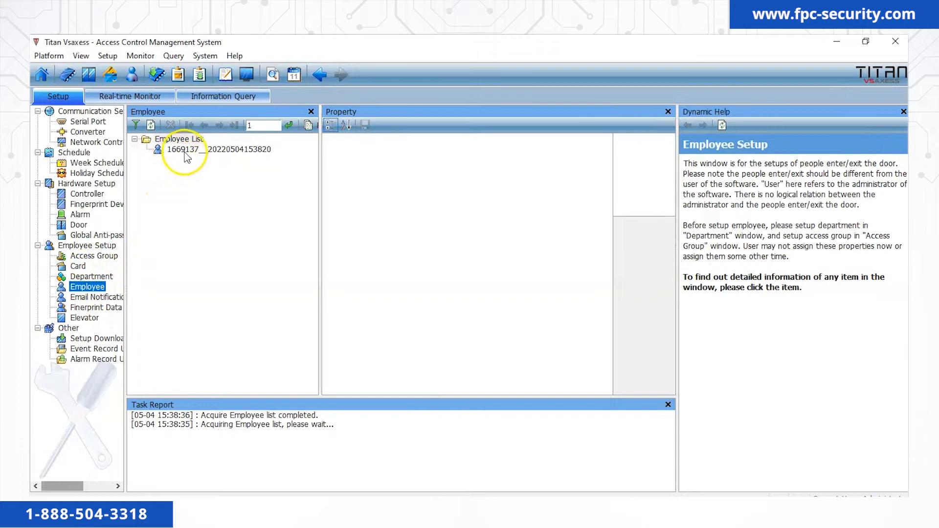
Rename the new card's employee to Test01 and save the employee details.
left_click(185, 151)
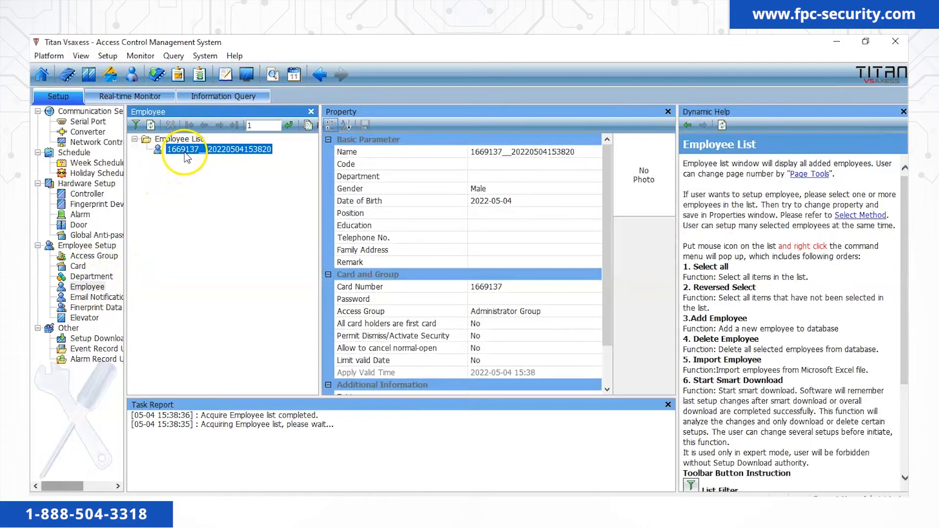
left_click(580, 152)
left_click_drag(580, 153, 472, 154)
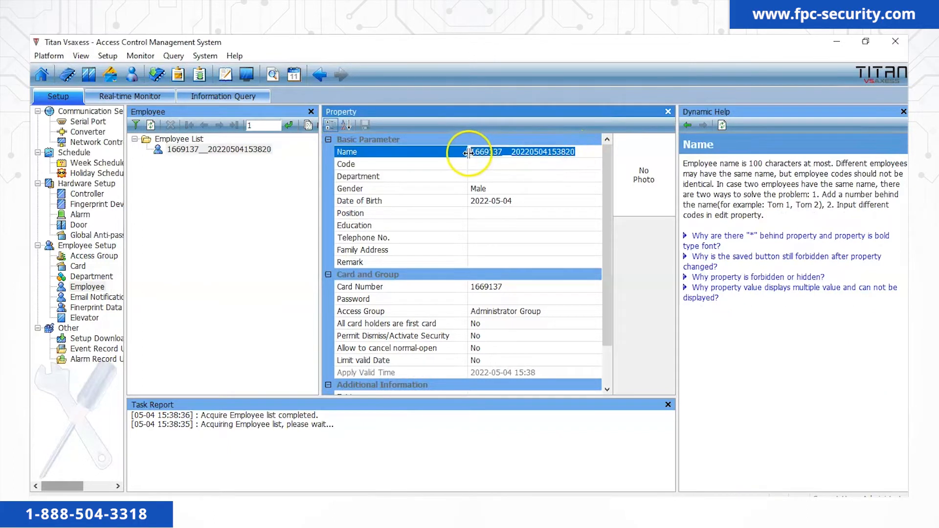
type("Test01")
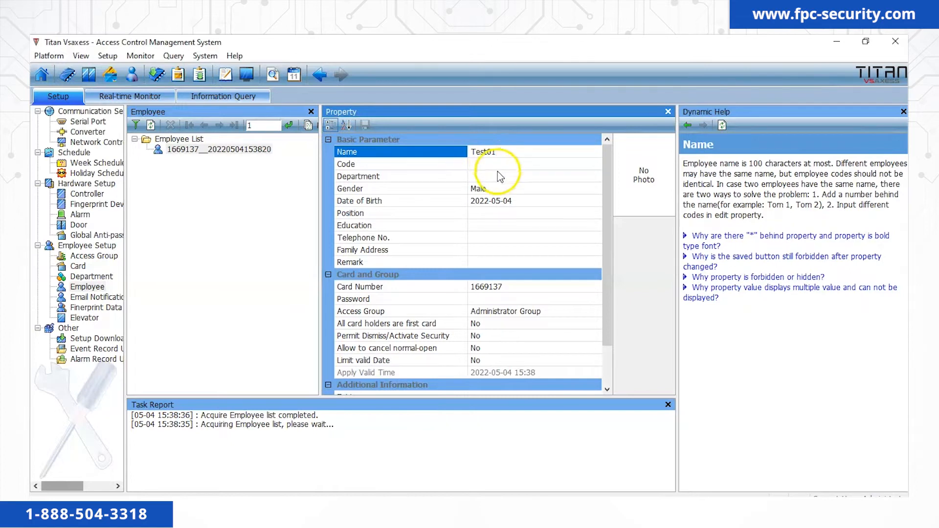
left_click(513, 288)
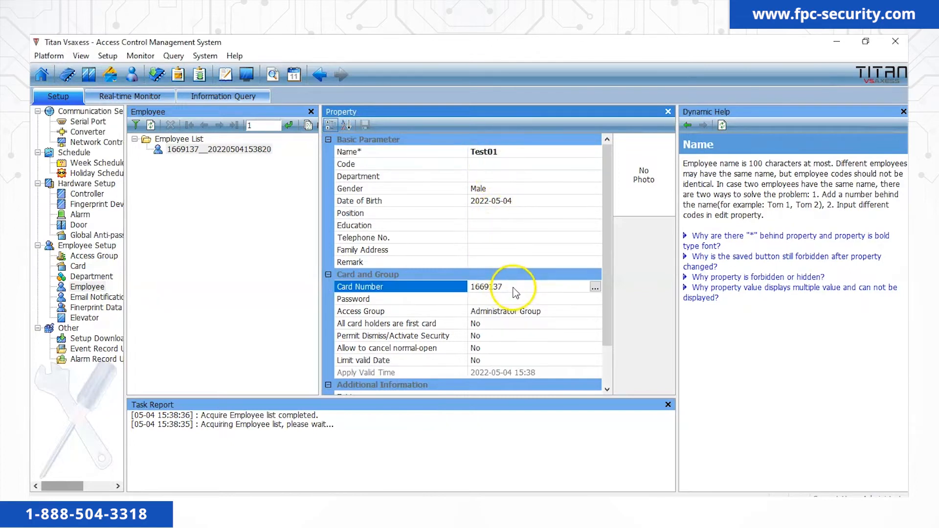
left_click(550, 313)
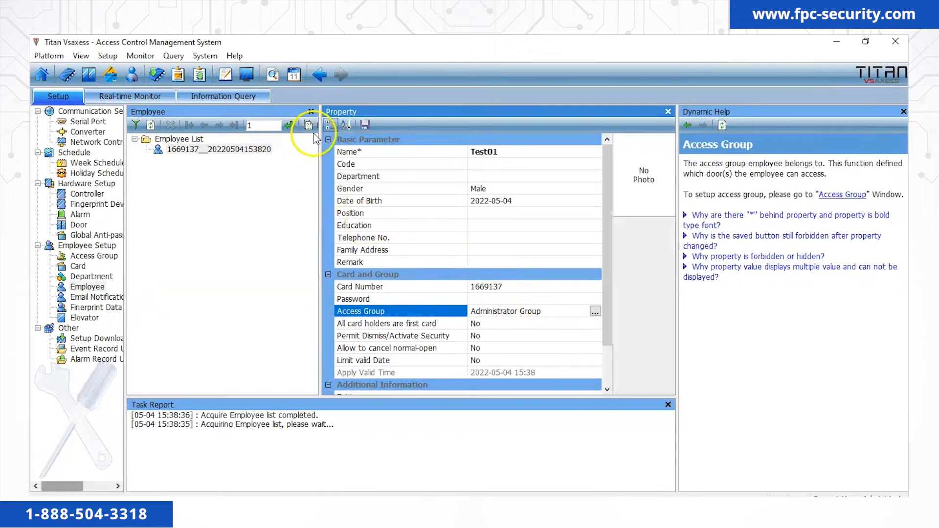
left_click(366, 125)
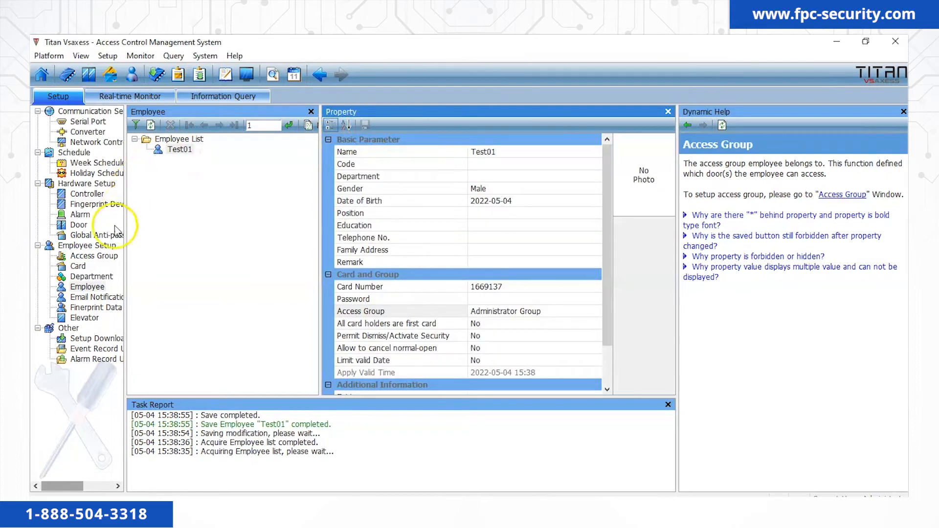
left_click(96, 338)
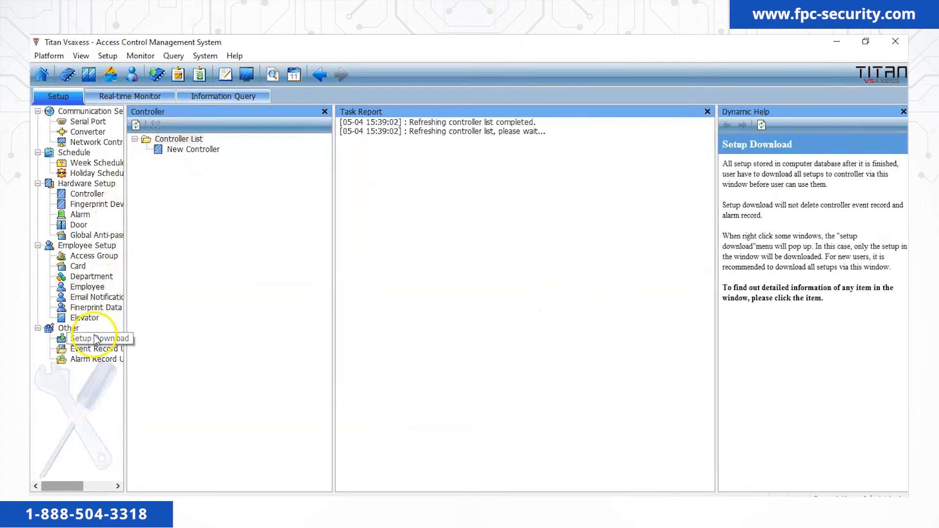
Start a smart download of the updated employee settings to New Controller.
left_click(193, 149)
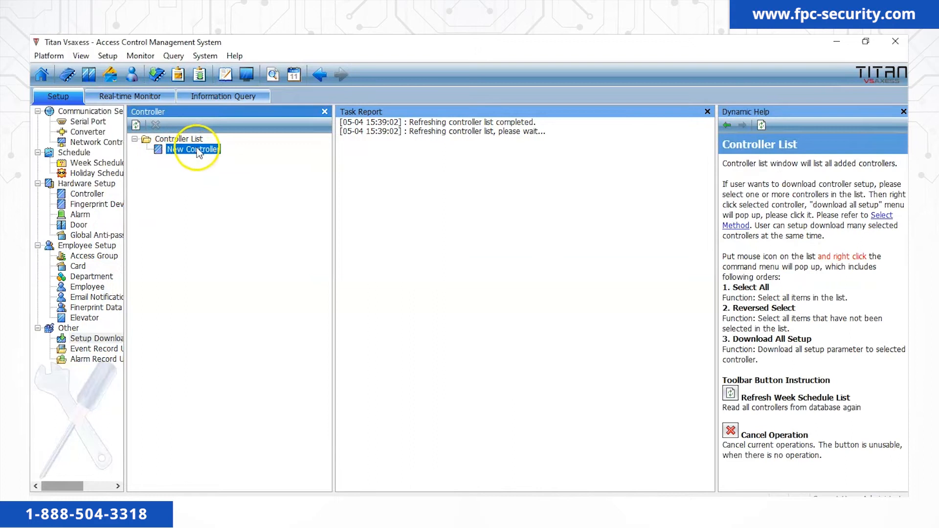
right_click(197, 148)
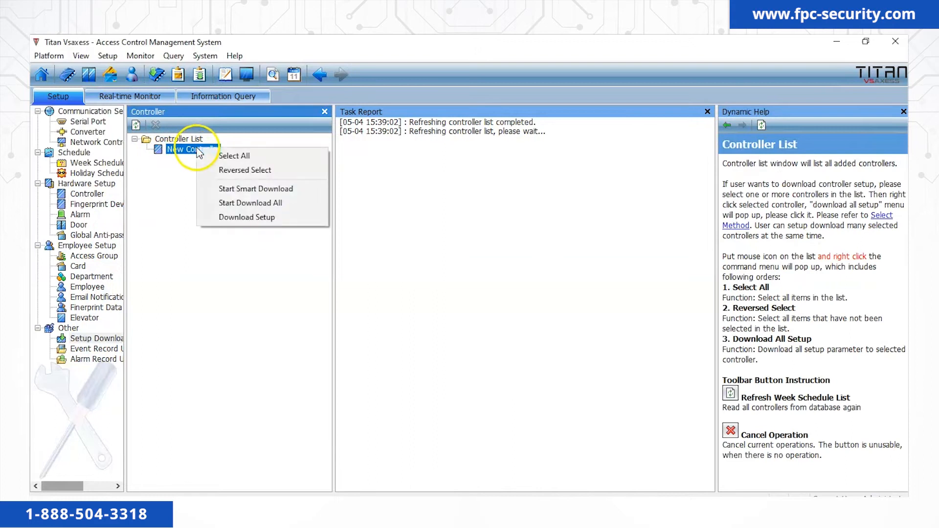
left_click(243, 191)
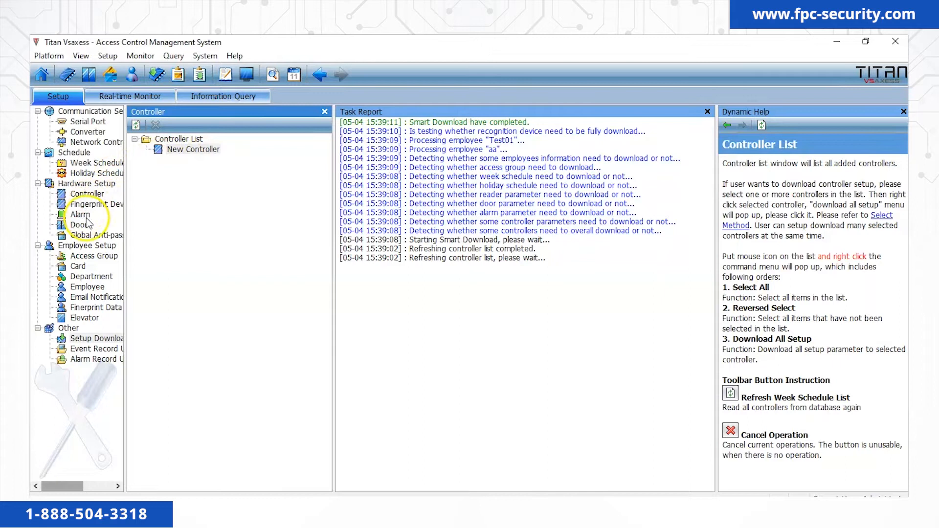
left_click(78, 266)
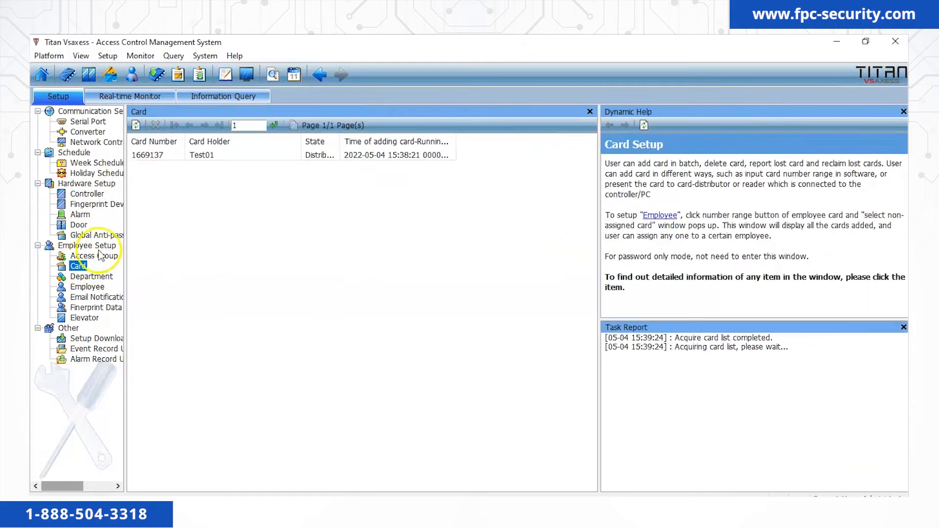
right_click(162, 172)
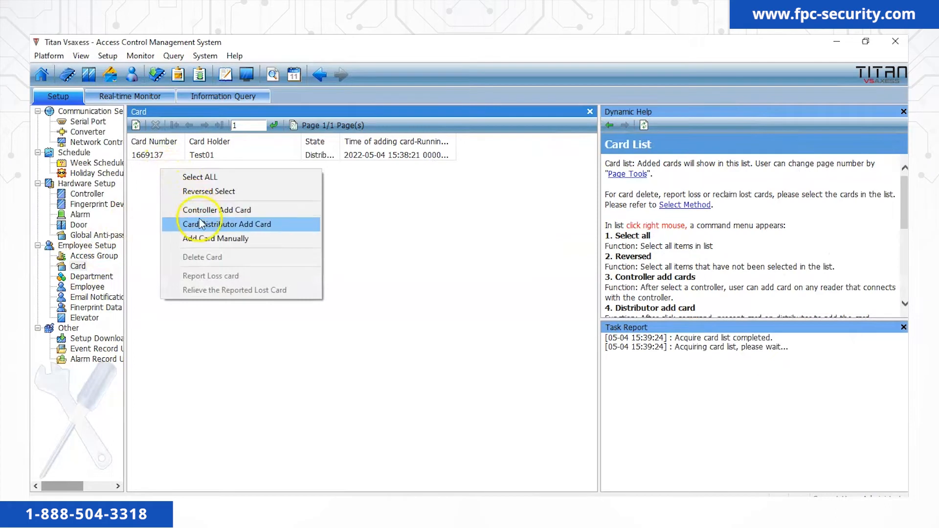
left_click(204, 238)
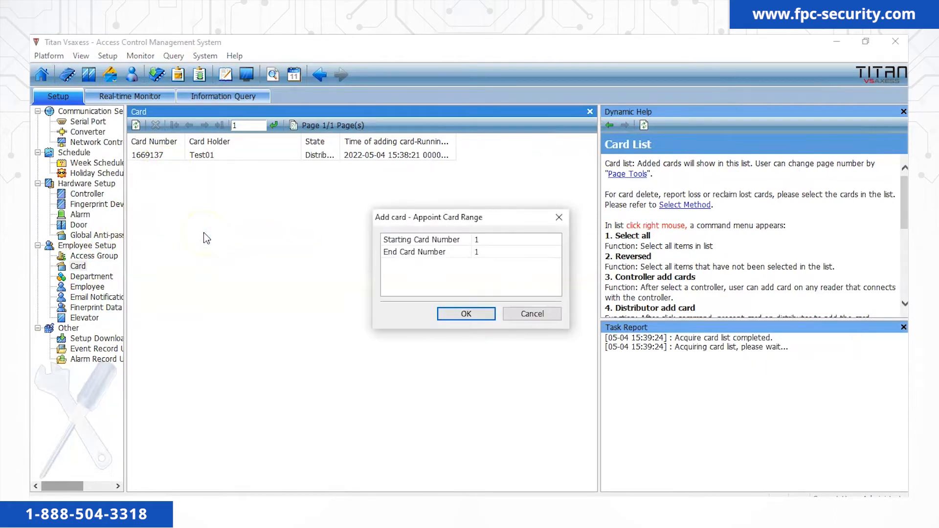
left_click(486, 240)
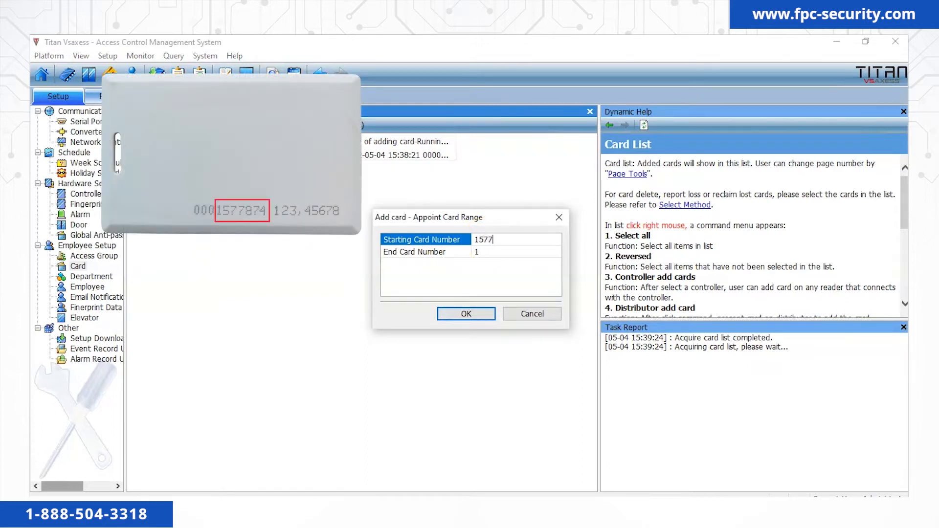
left_click(509, 262)
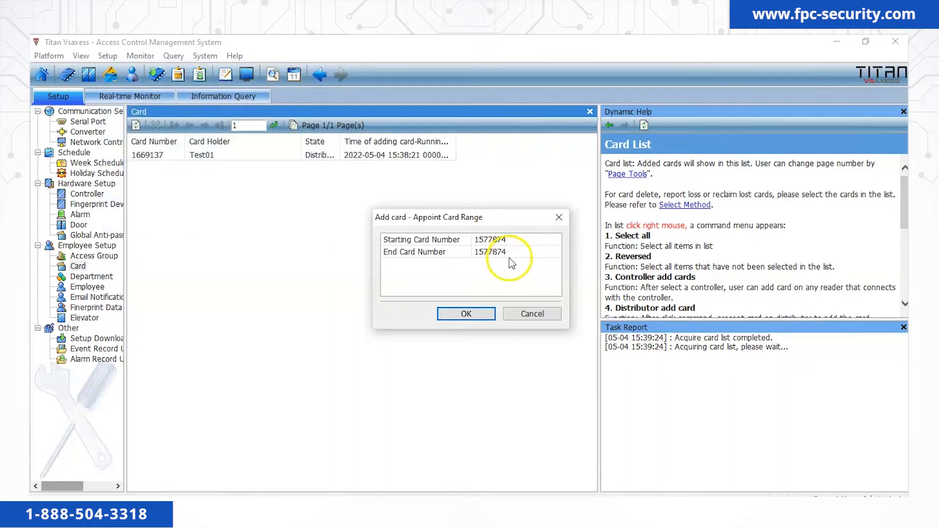
left_click(482, 314)
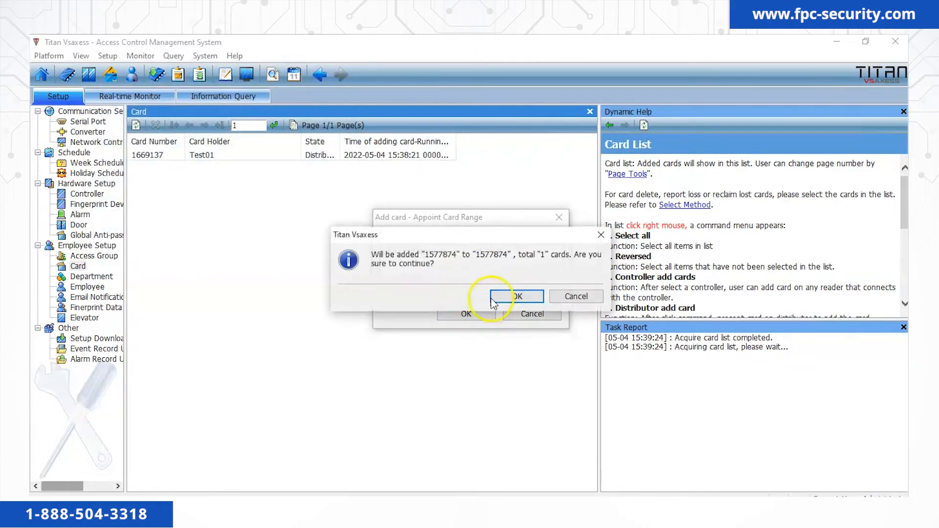
left_click(517, 297)
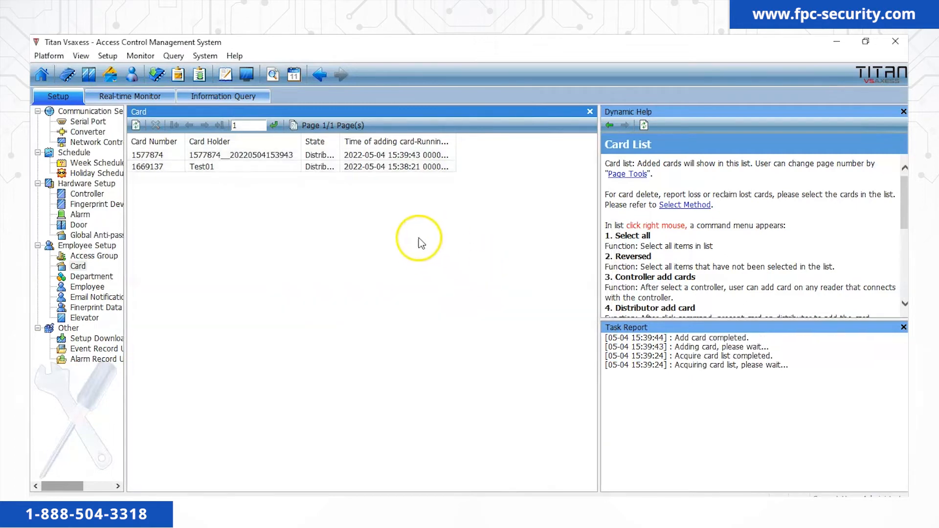
left_click(244, 155)
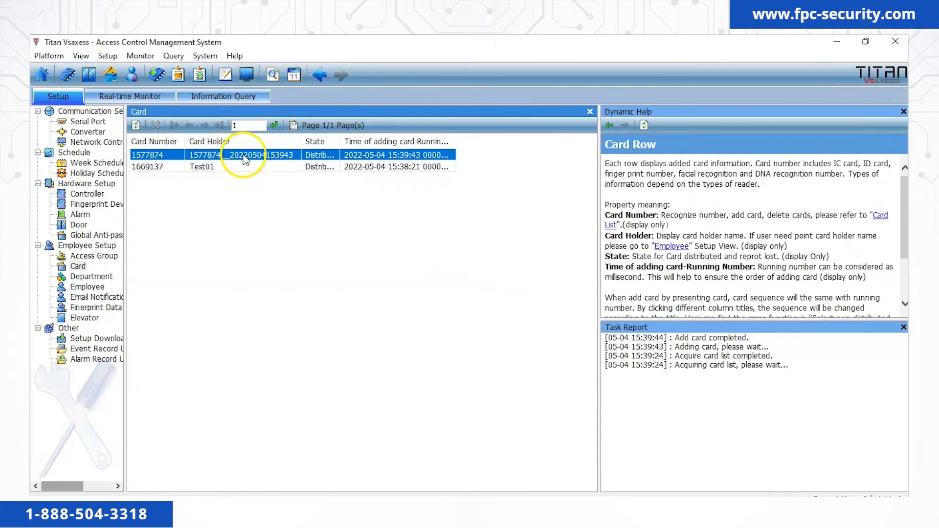
left_click(87, 288)
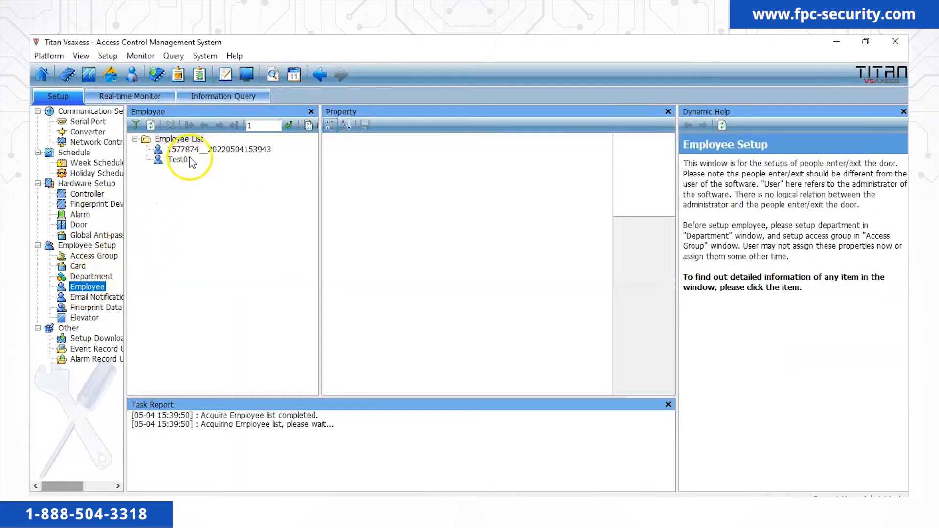
left_click(196, 150)
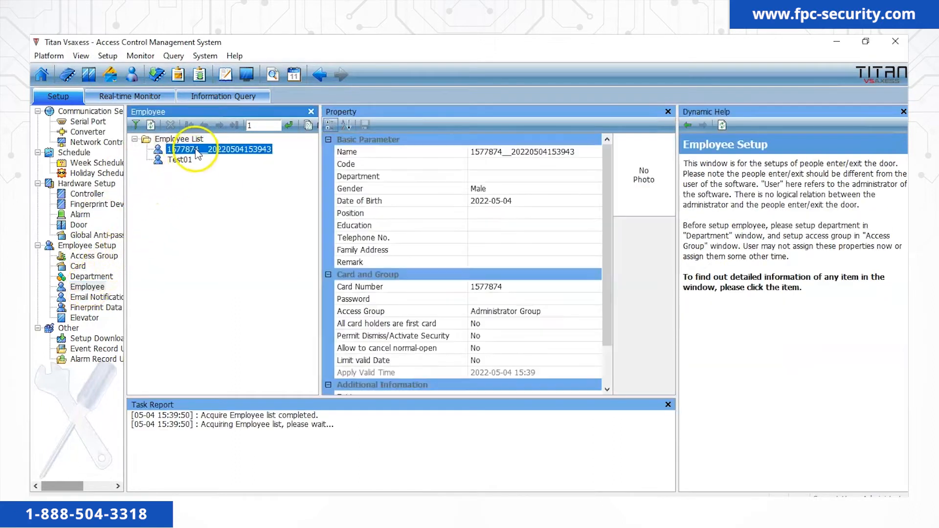
left_click(573, 152)
type("Test")
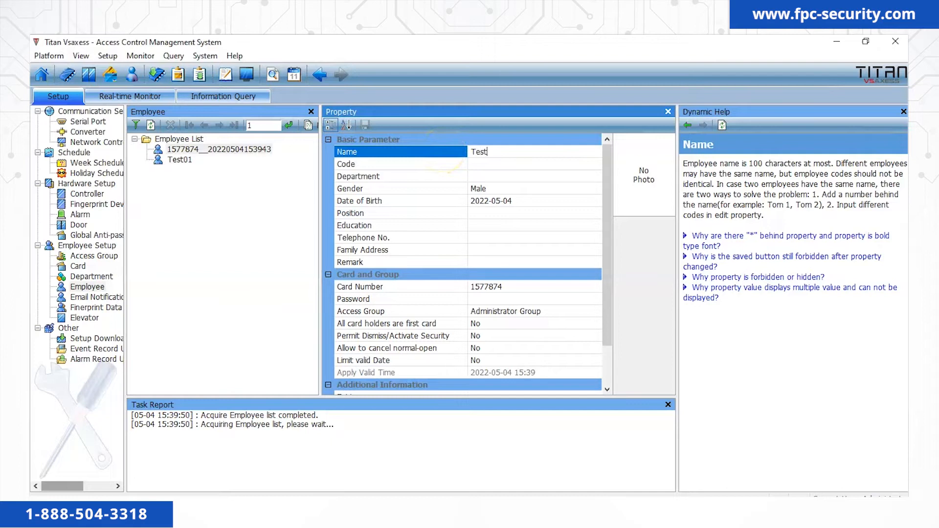
left_click(440, 311)
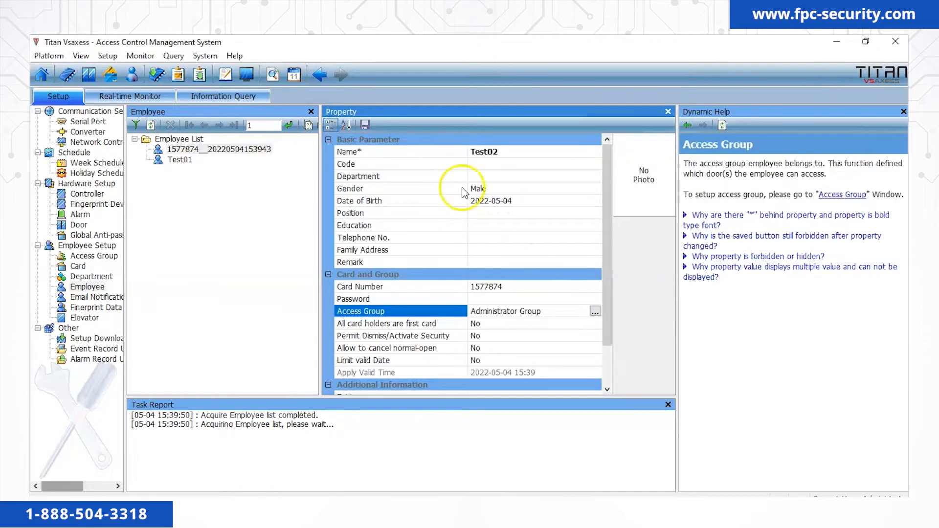
left_click(366, 125)
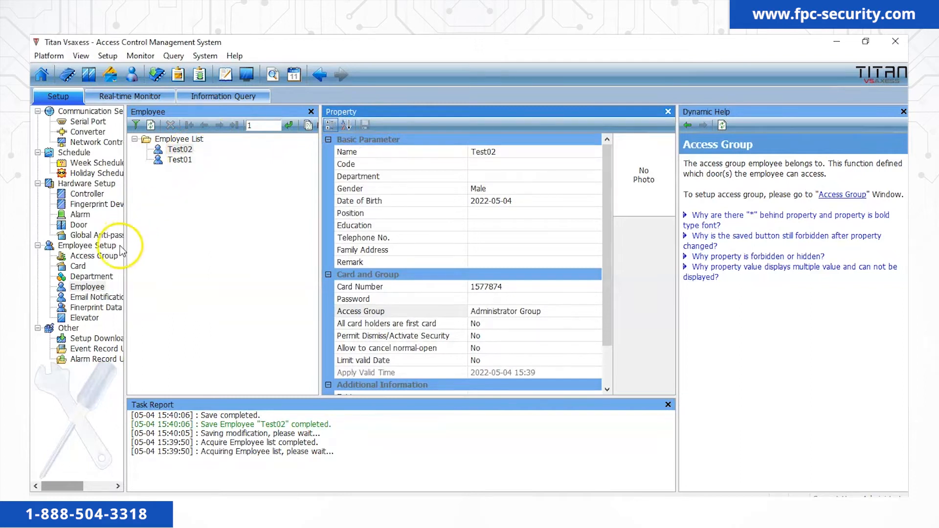
Smart-download employee Test02's data to New Controller.
left_click(93, 336)
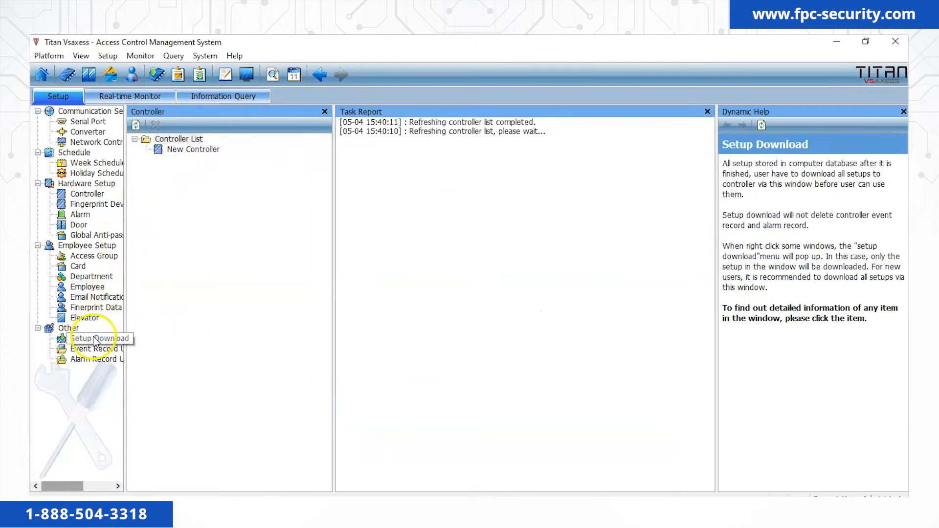
right_click(190, 150)
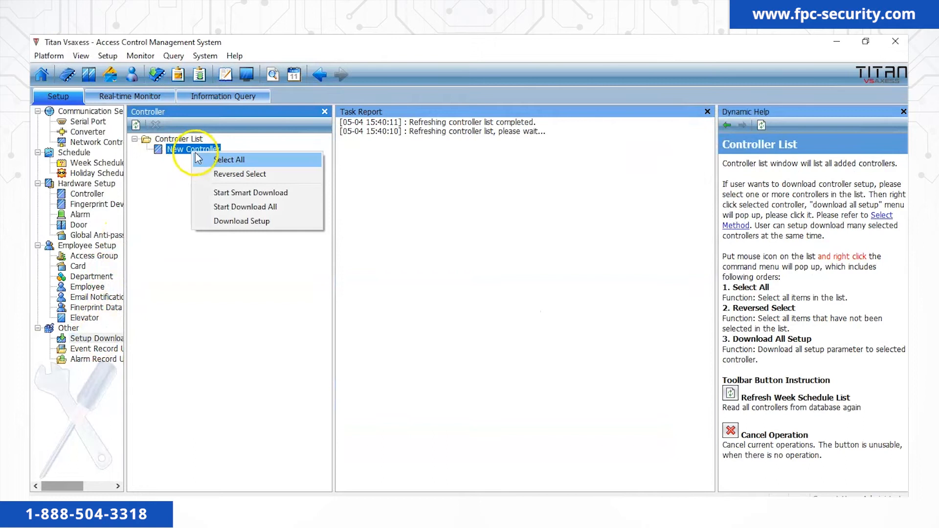
left_click(231, 193)
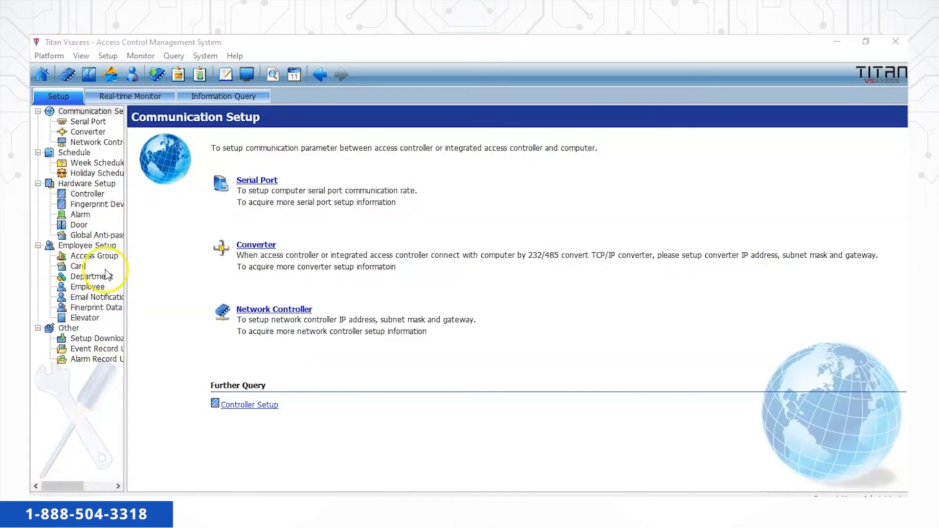
Enter a 6-digit door password for employee Test01 and save it.
left_click(96, 286)
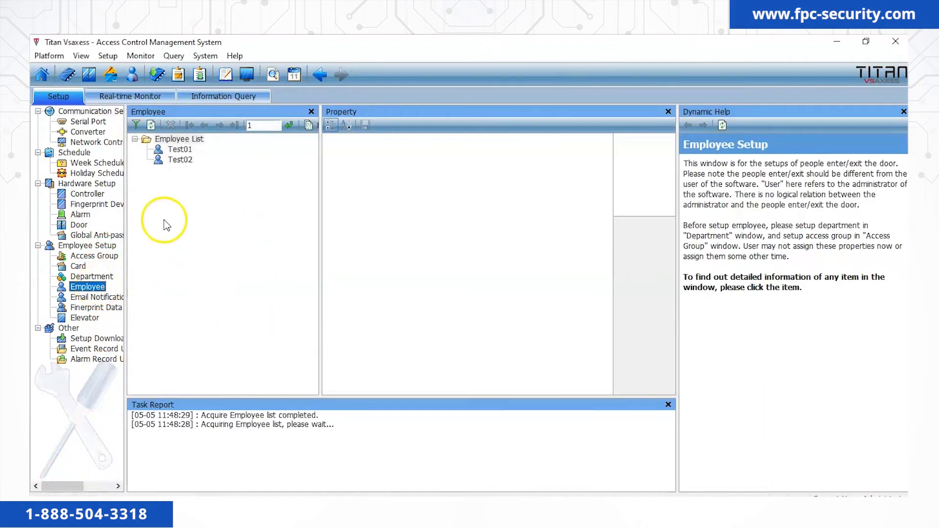
left_click(180, 150)
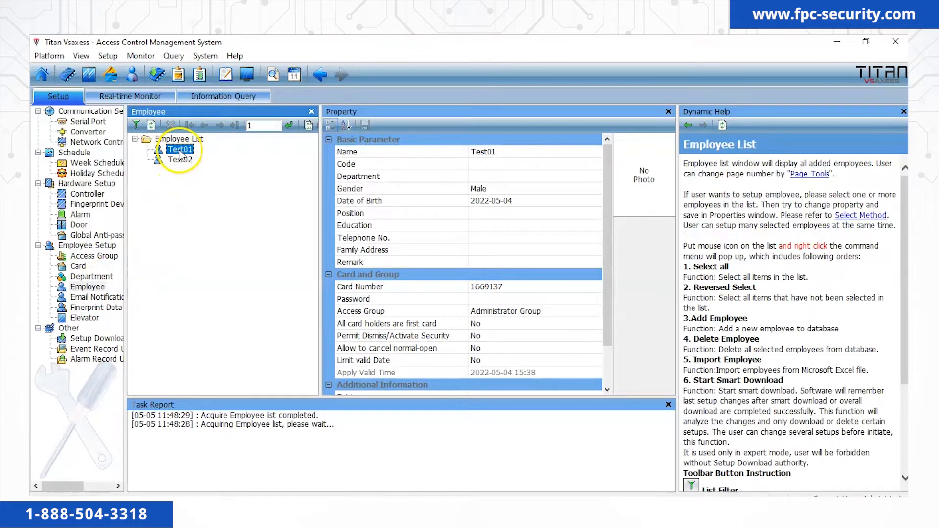
left_click(482, 299)
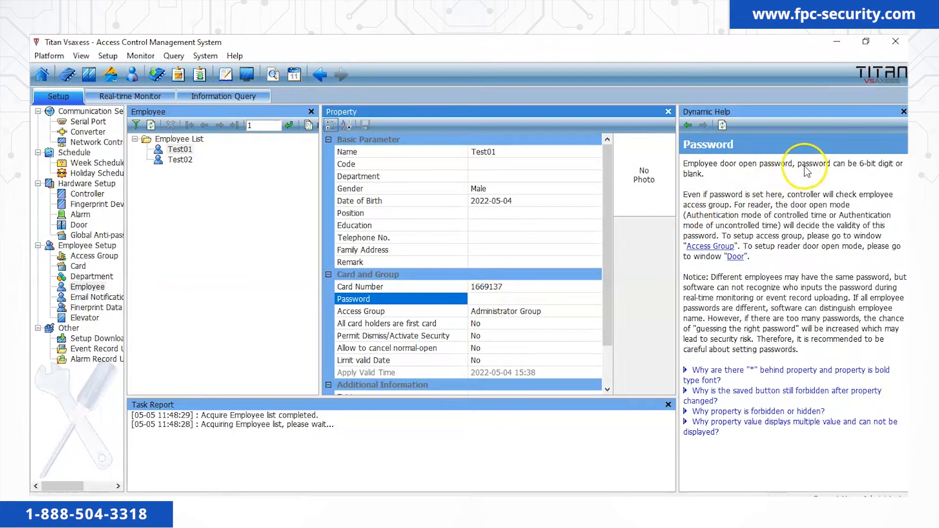
left_click(483, 299)
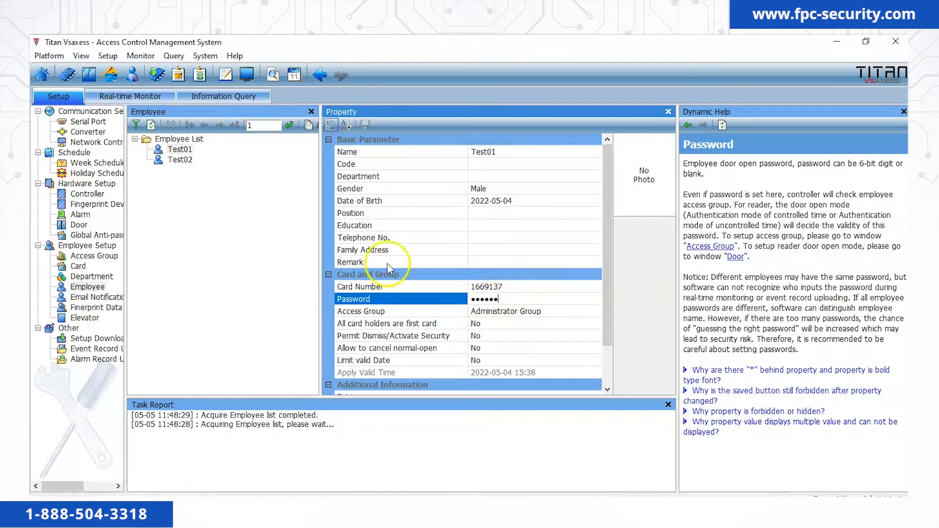
left_click(261, 234)
left_click(365, 126)
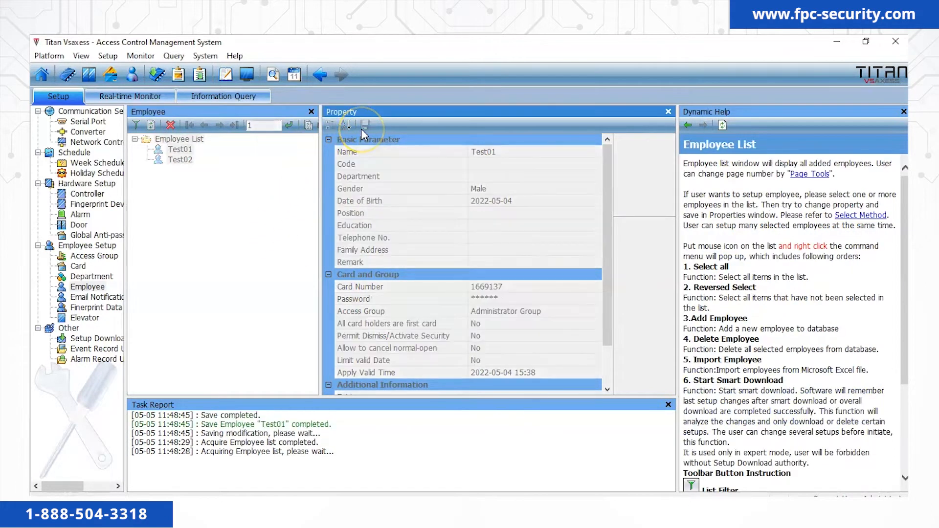
Run a smart download to New Controller and wait until the Task Report shows it completed.
left_click(104, 341)
left_click(190, 150)
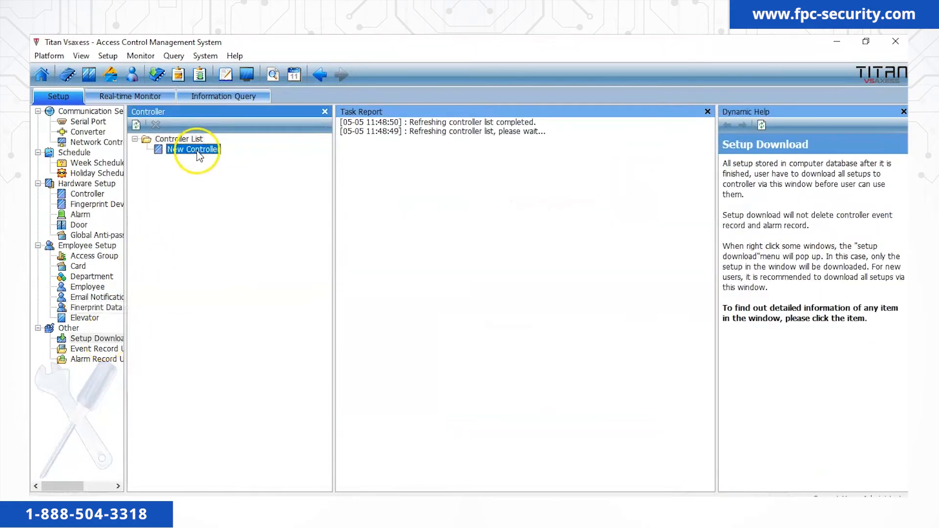
right_click(196, 151)
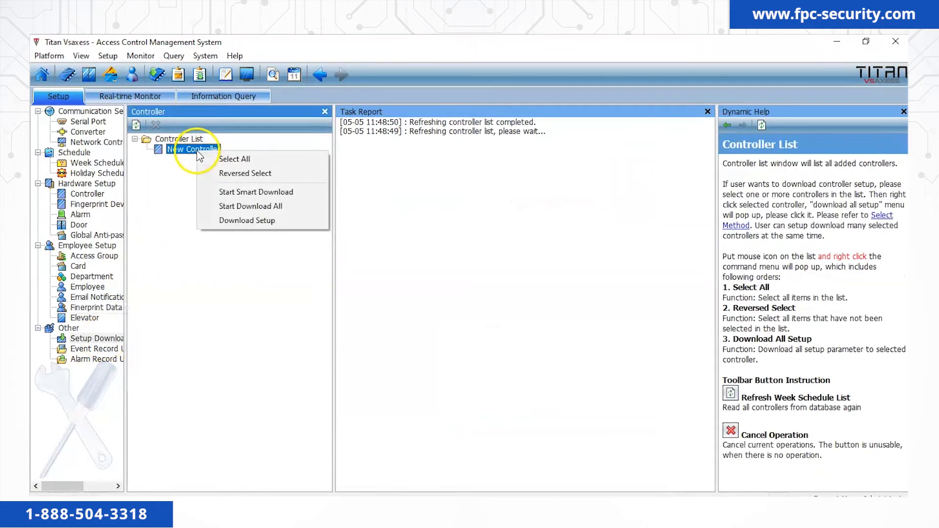
left_click(233, 191)
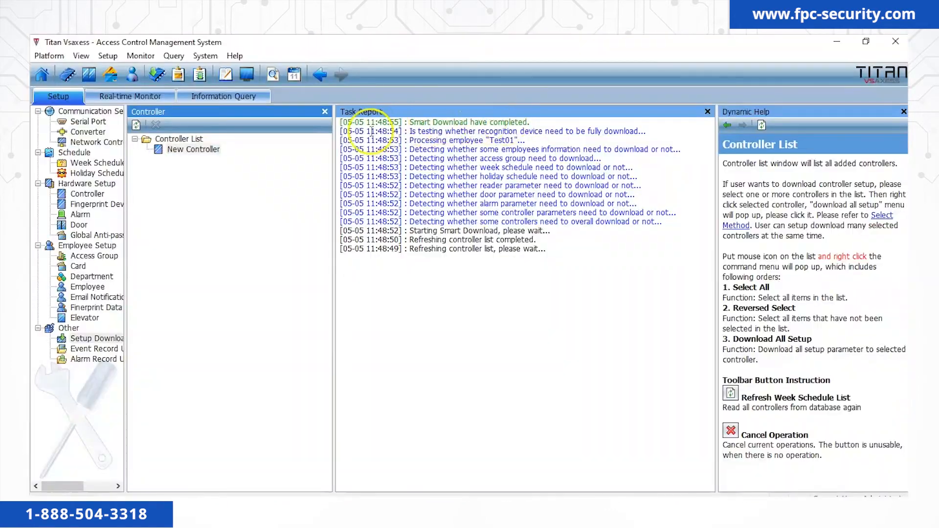
left_click(92, 291)
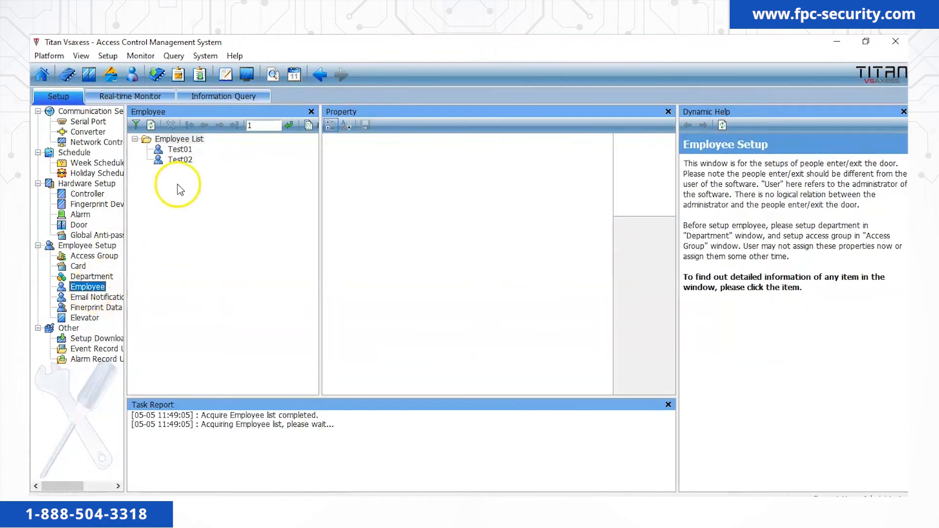
Add employee 'Pin code01' with a 6-digit door password and save it.
right_click(178, 189)
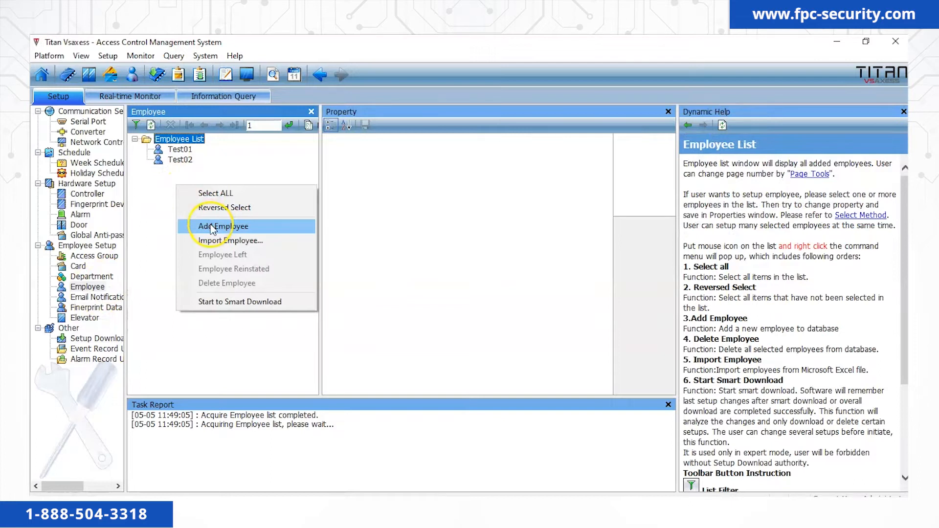
left_click(211, 228)
left_click(531, 148)
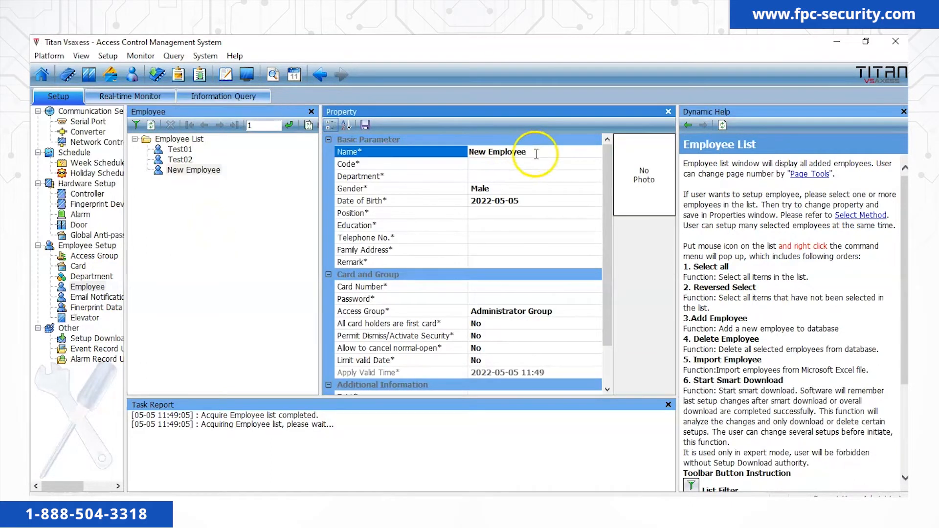
type("Pin code01")
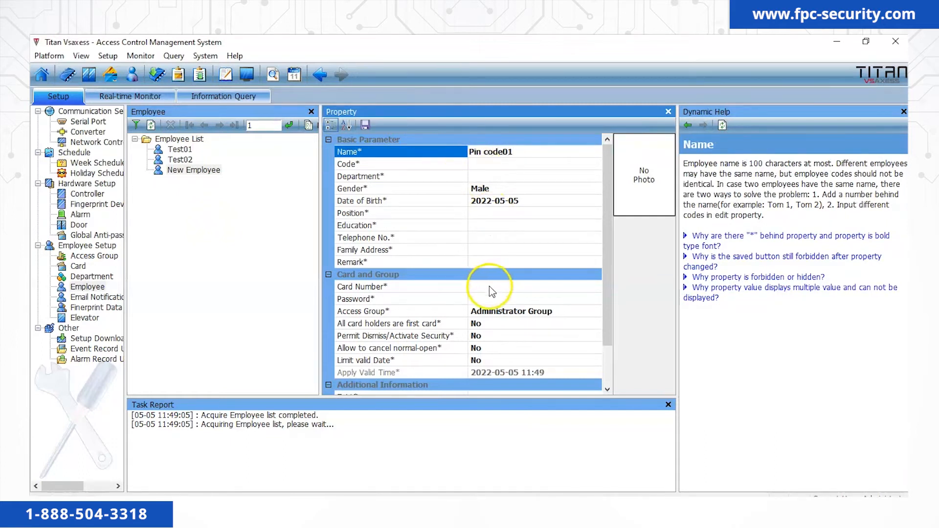
left_click(487, 299)
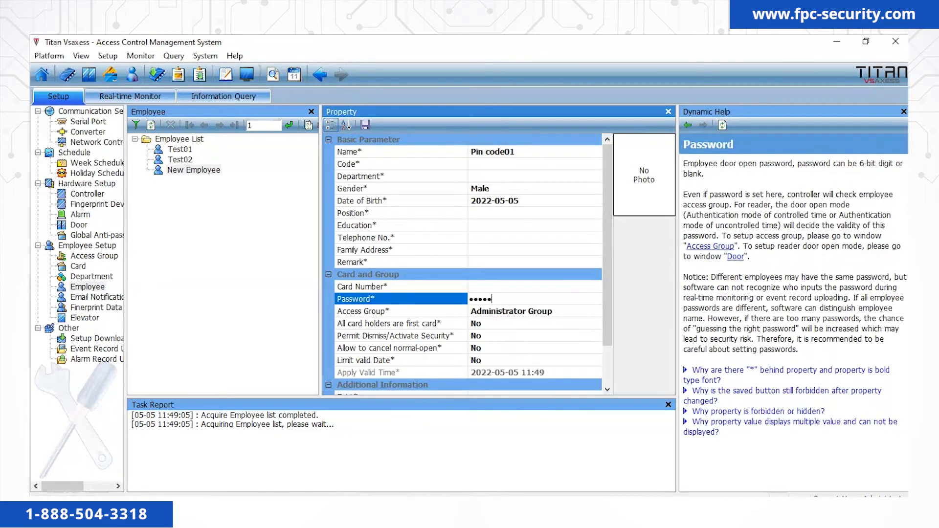
left_click(302, 156)
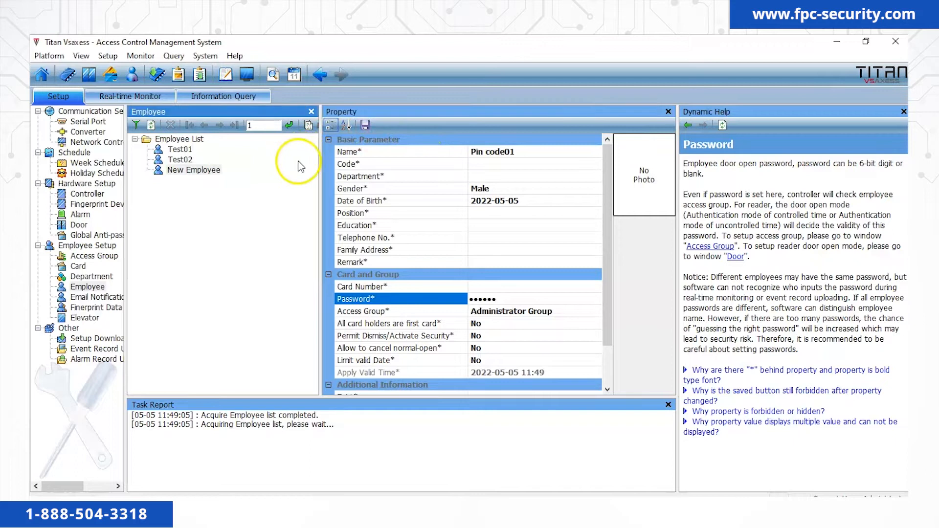
left_click(365, 126)
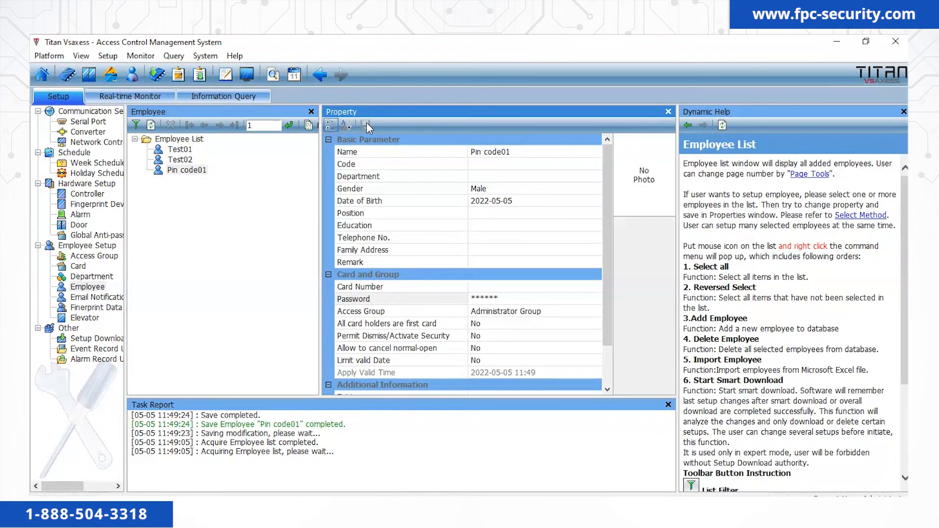
left_click(93, 338)
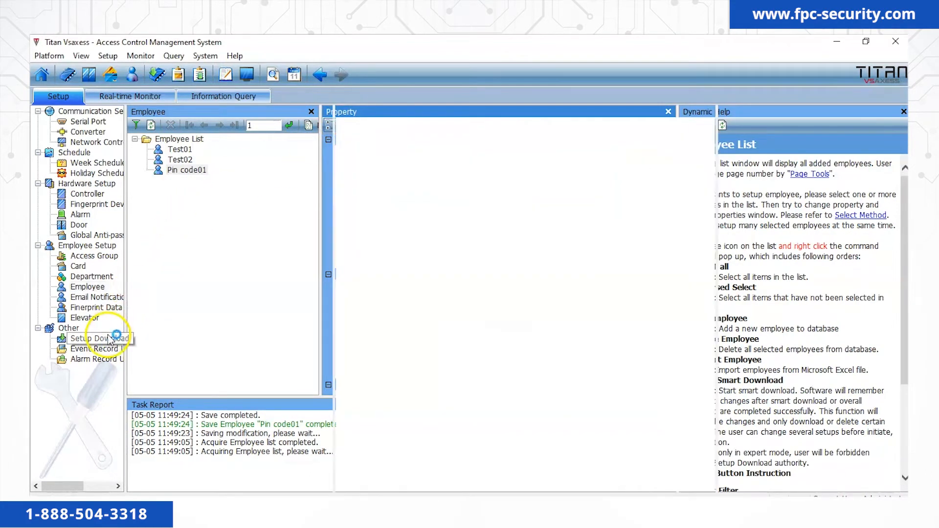
Start Download All to New Controller to send the setup including employee Pin code01.
right_click(187, 149)
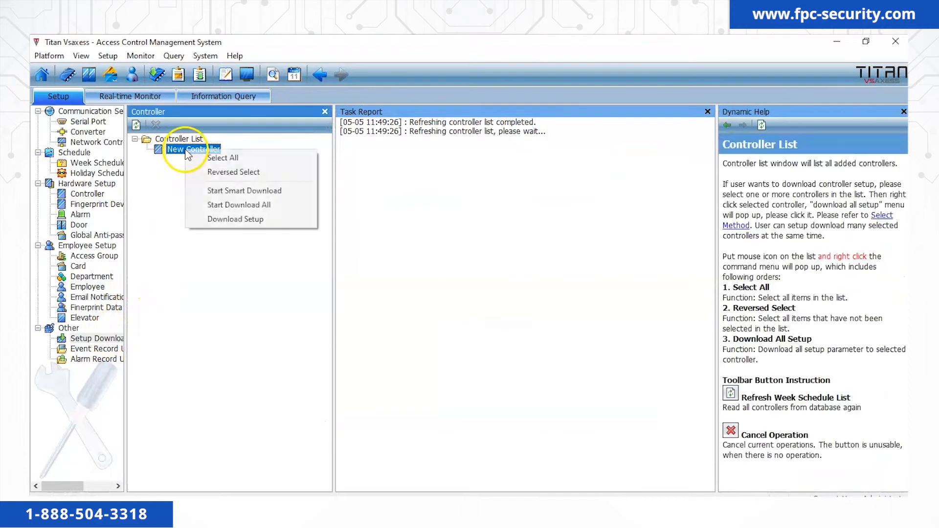
left_click(235, 195)
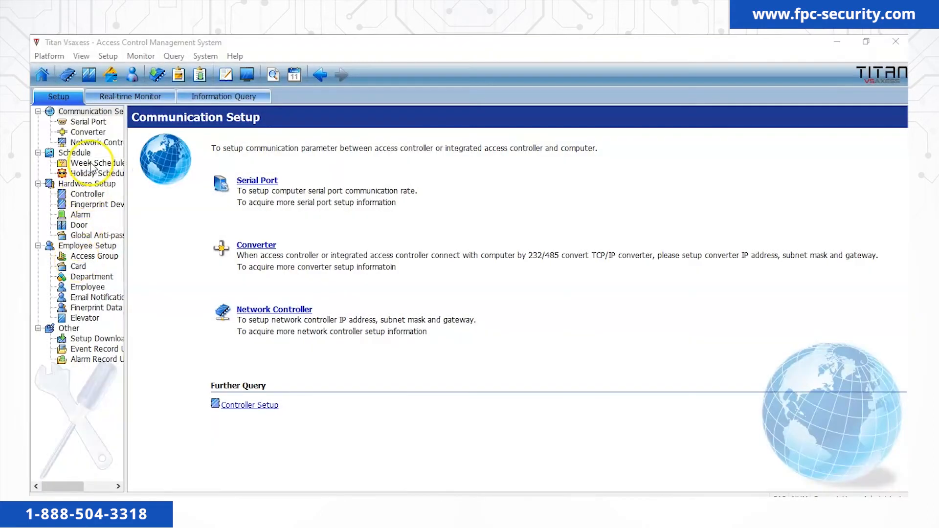
Add a new common week schedule and name it '8-5'.
left_click(93, 164)
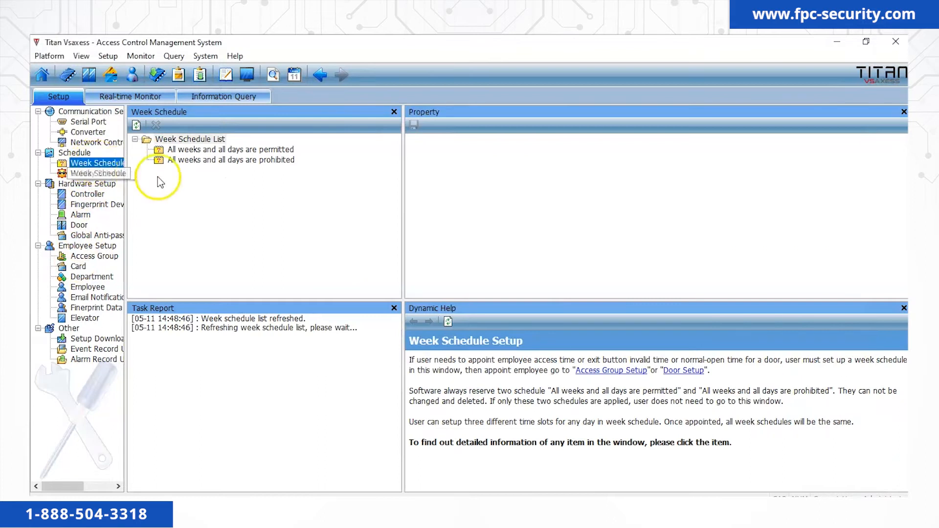
right_click(183, 183)
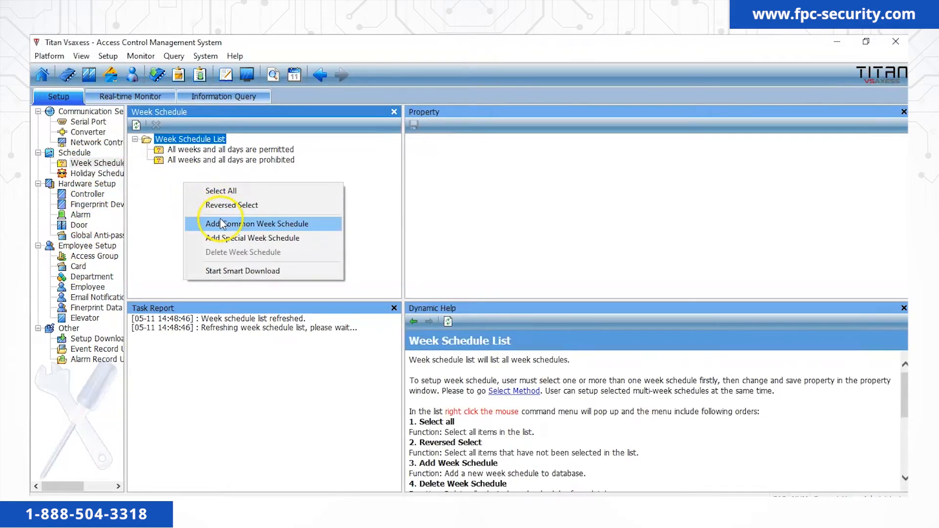
left_click(224, 225)
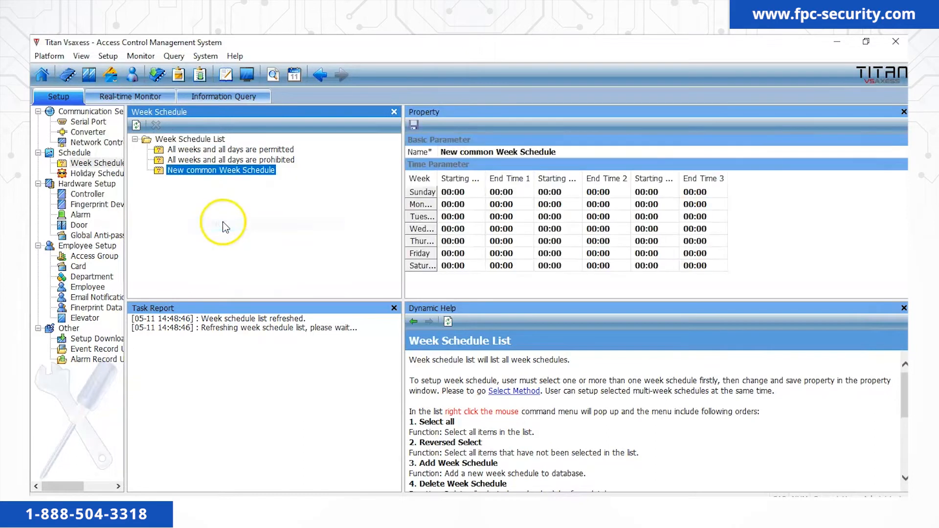
left_click(571, 148)
left_click_drag(571, 149, 392, 143)
type("8-5")
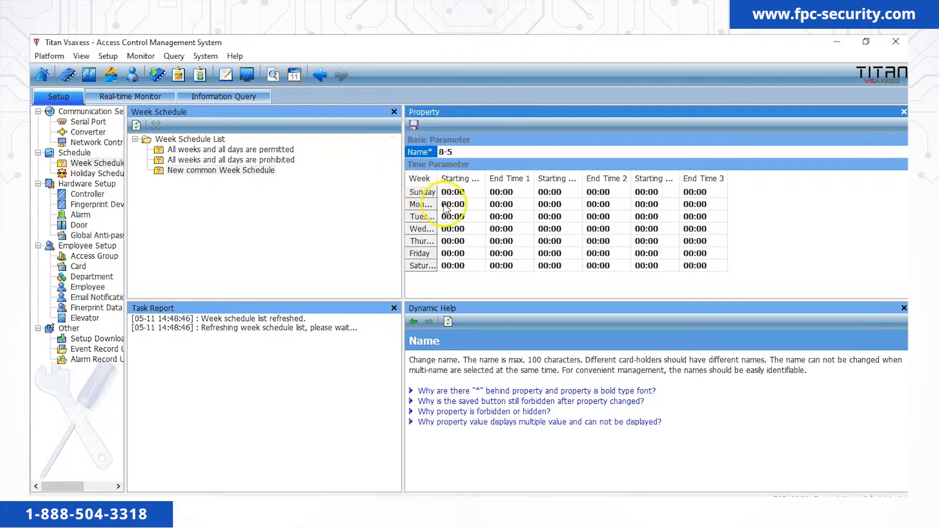
Set Monday to 08:00–17:00 and copy those hours to all days.
left_click(450, 205)
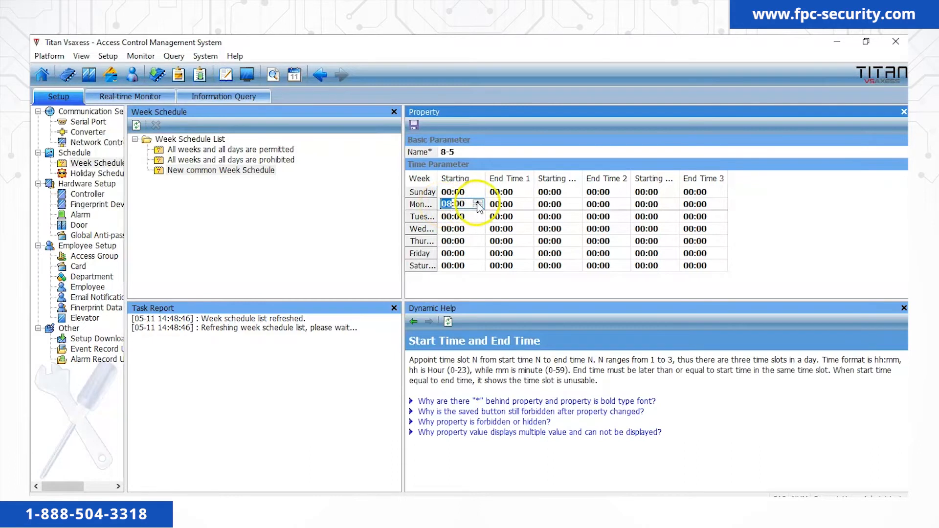
left_click(501, 205)
type("08")
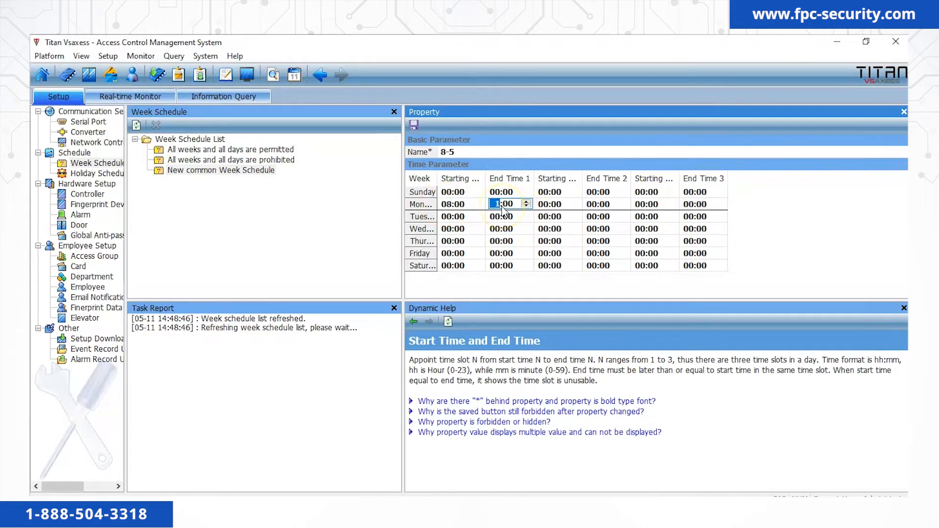
left_click(509, 284)
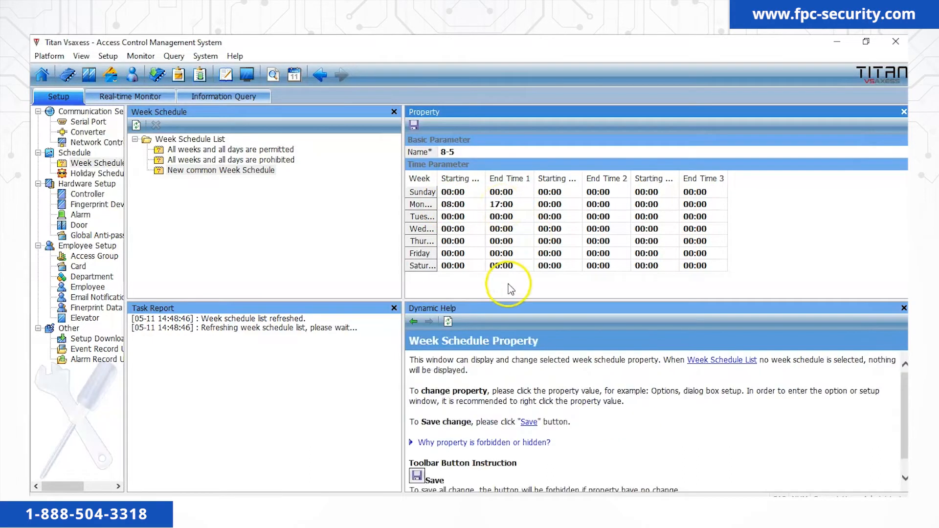
right_click(483, 205)
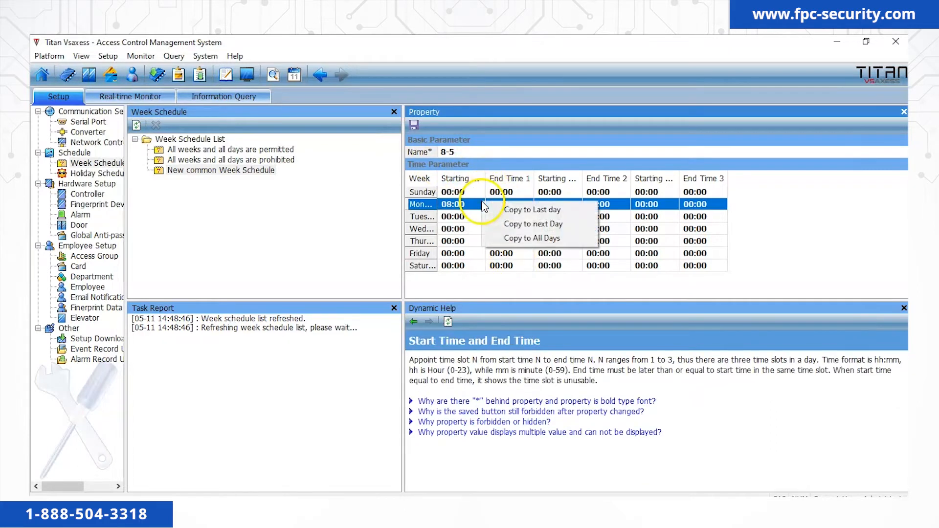
left_click(522, 241)
Reset Sunday and Saturday to 00:00–00:00 and save the 8-5 schedule.
left_click(453, 193)
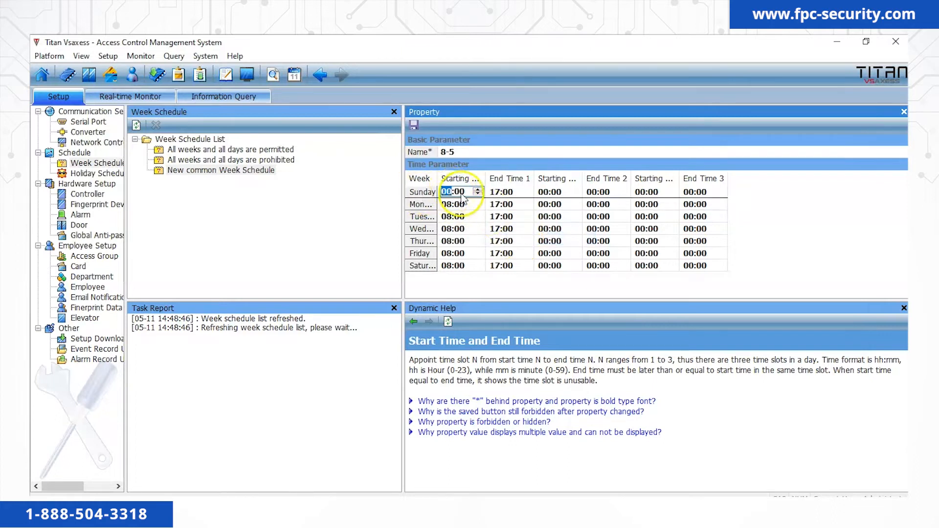
left_click(496, 193)
left_click(453, 266)
type("00")
left_click(496, 266)
type("00")
left_click(486, 283)
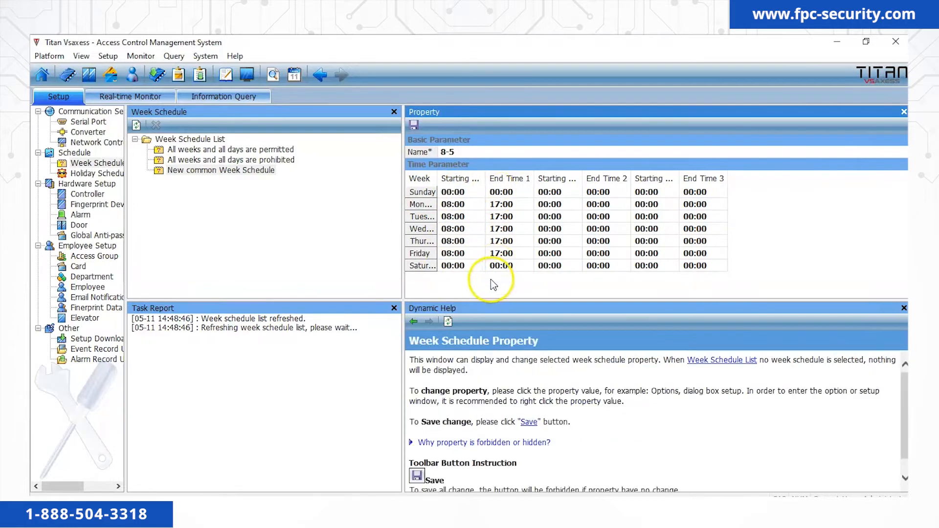
left_click(411, 128)
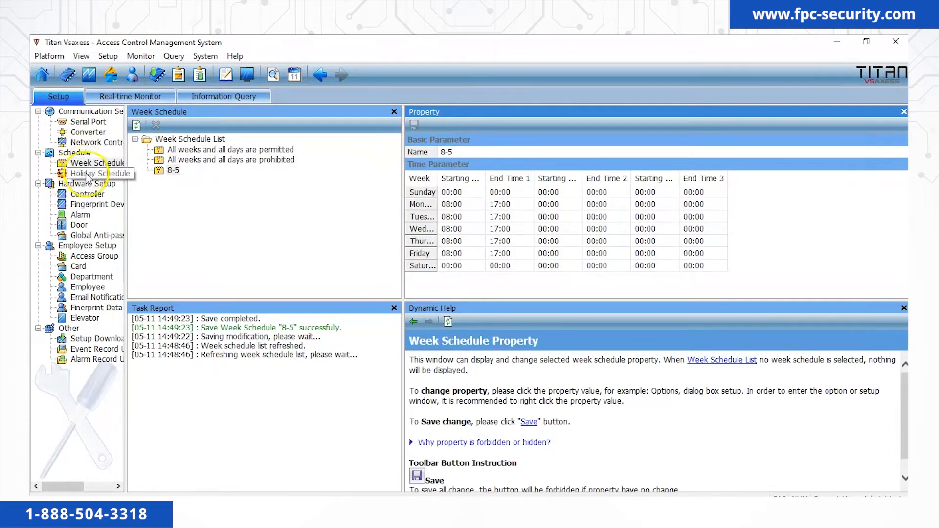
left_click(94, 256)
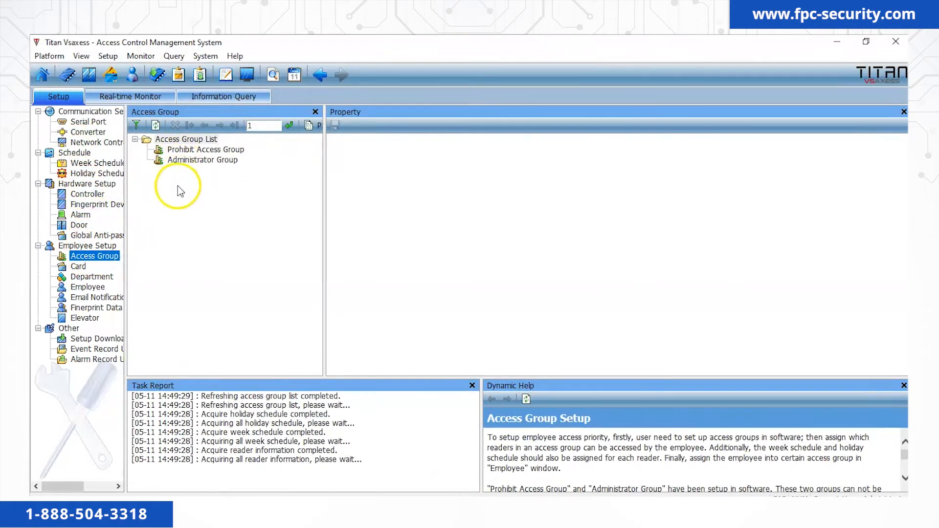
Add a new access group named '8-5'.
right_click(178, 185)
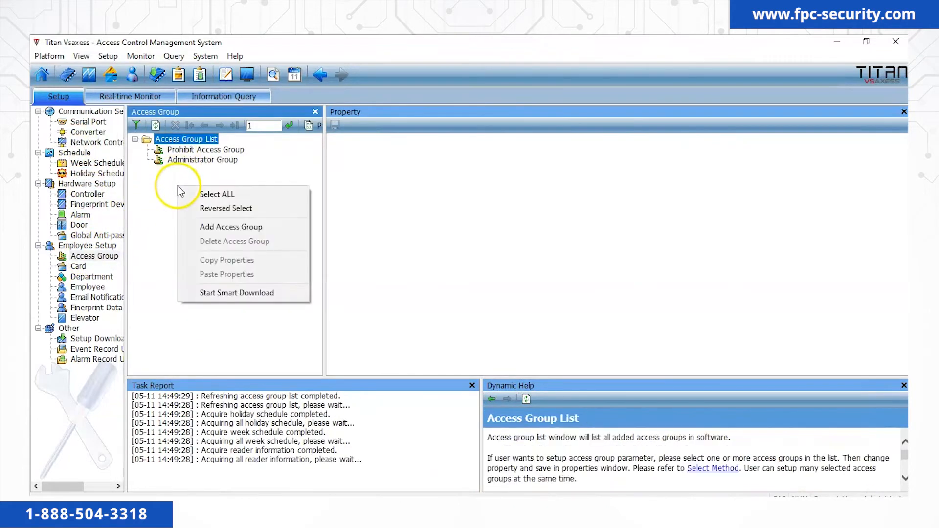
left_click(206, 226)
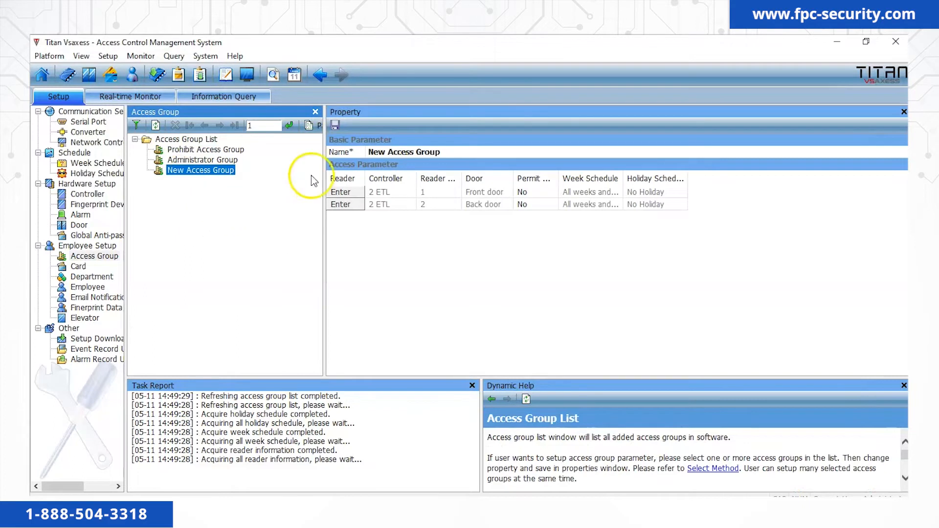
left_click(450, 155)
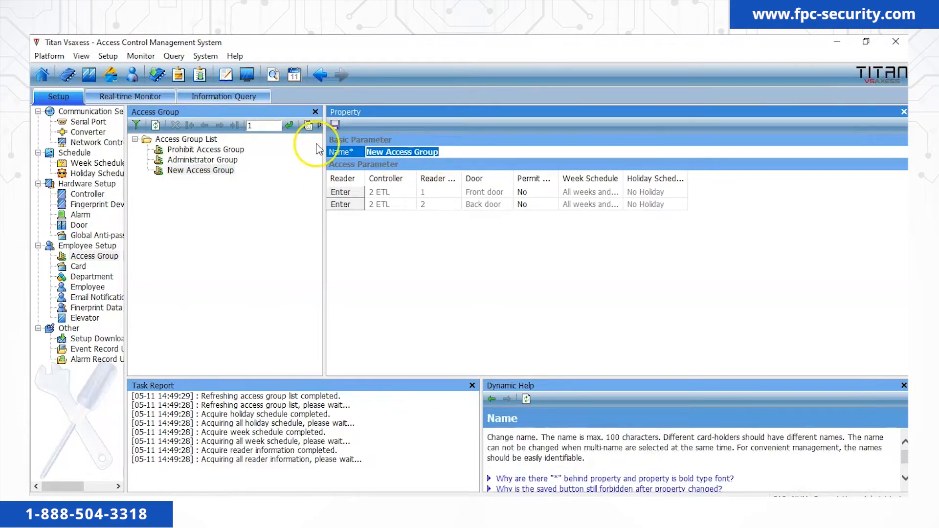
type("8-5")
left_click(344, 186)
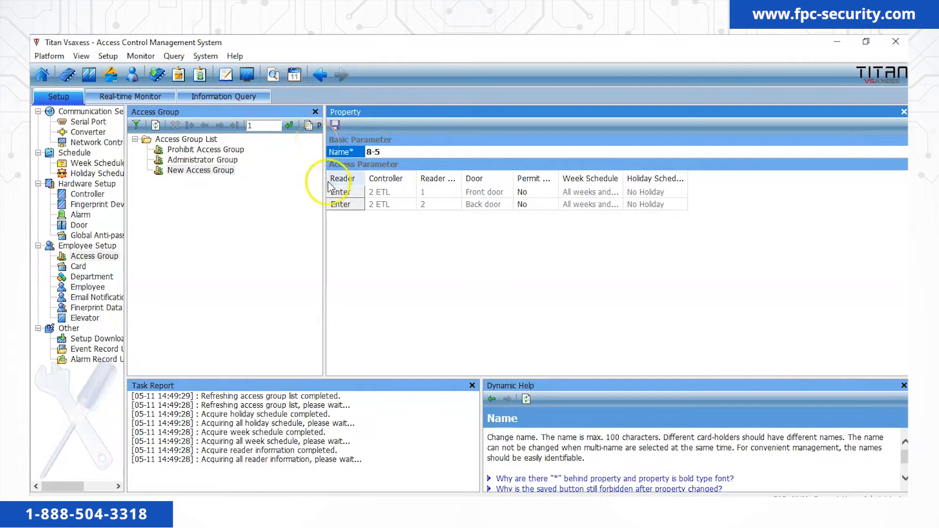
Permit the Front door on the 8-5 week schedule, set Back door permit to No, and save.
left_click(551, 195)
left_click(552, 193)
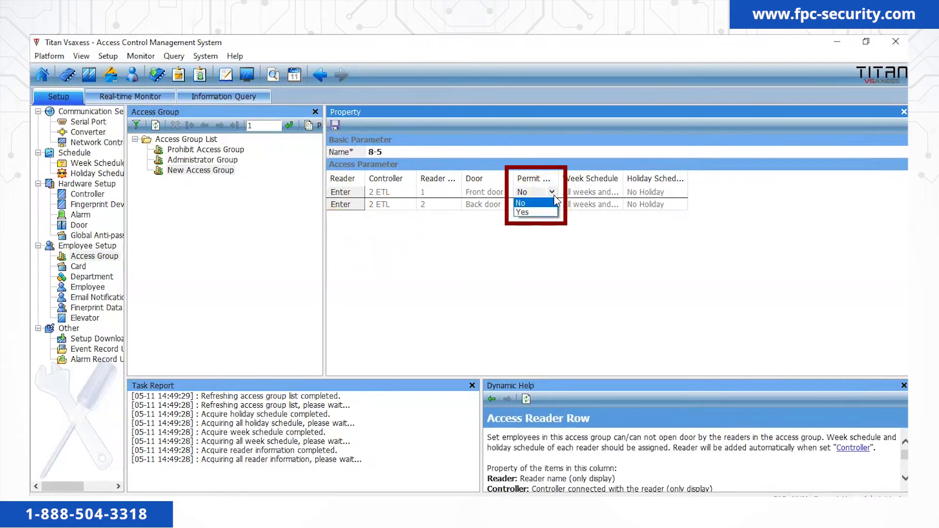
left_click(534, 214)
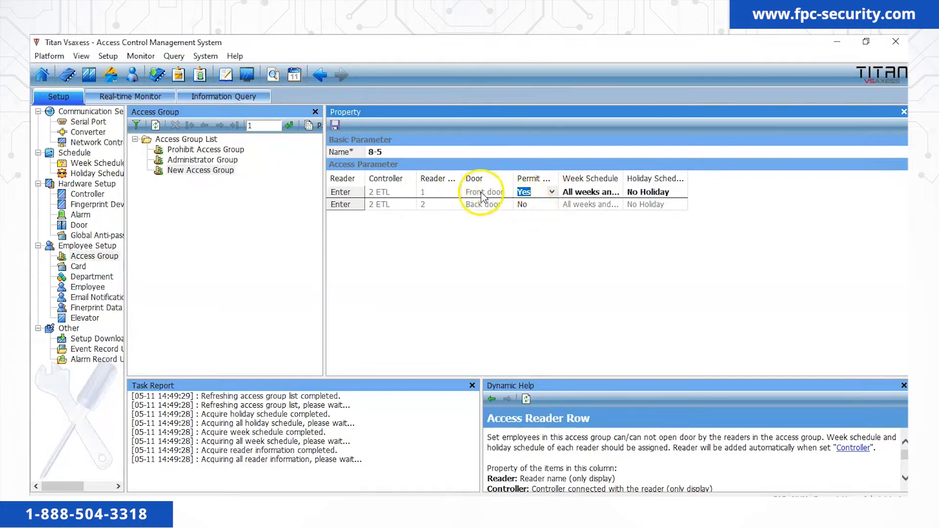
left_click(524, 205)
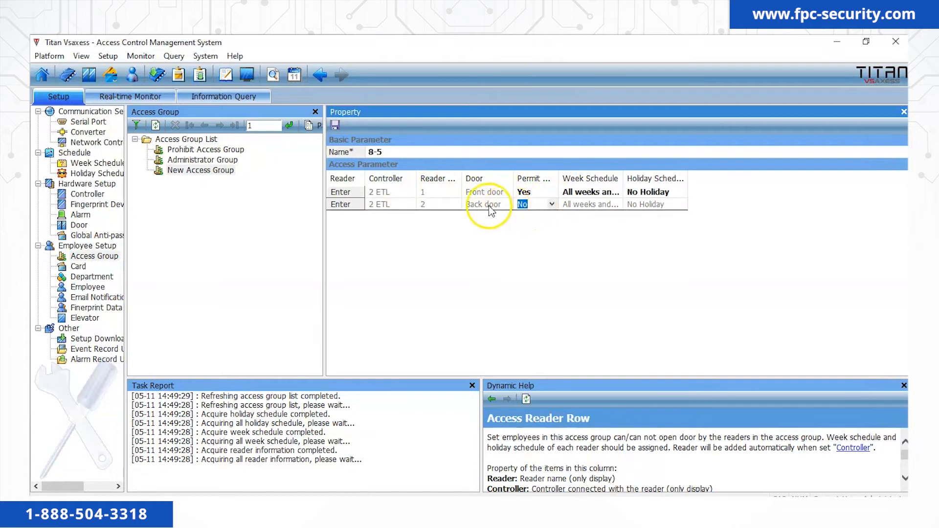
left_click(569, 240)
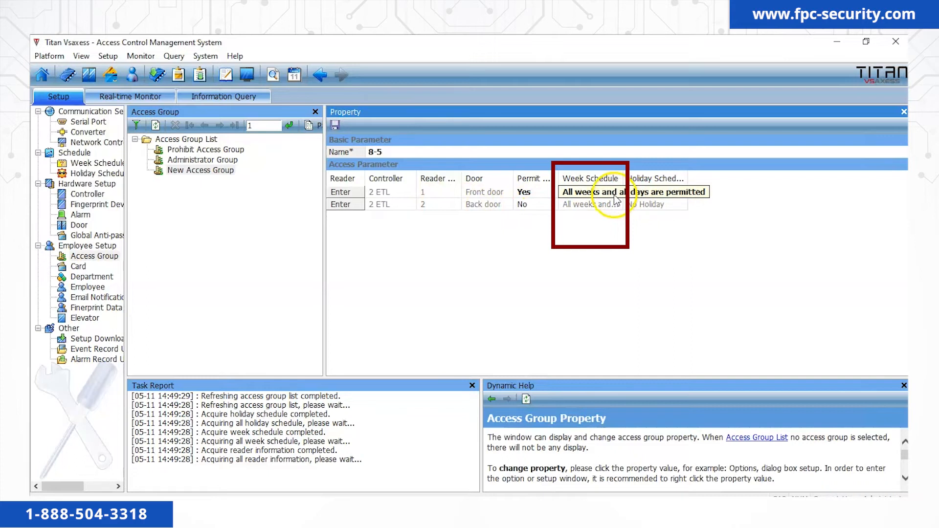
left_click(615, 196)
left_click(604, 223)
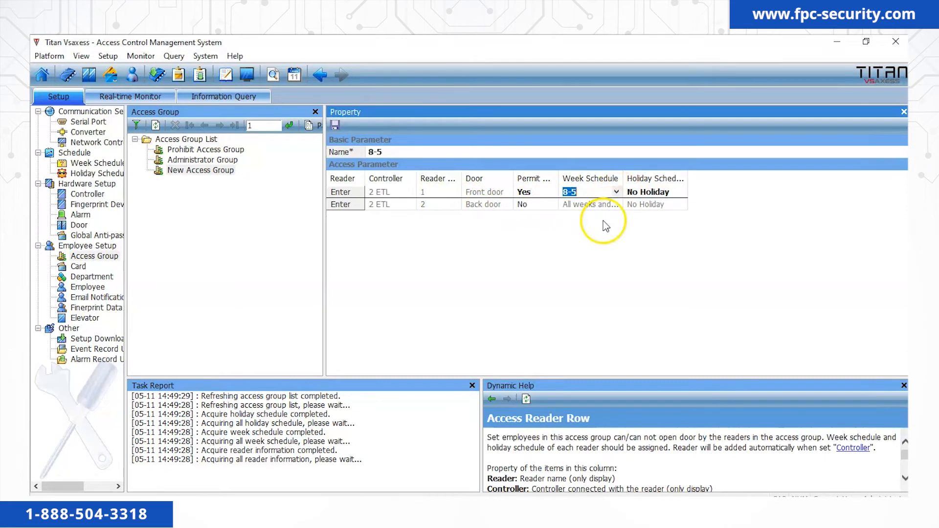
left_click(608, 236)
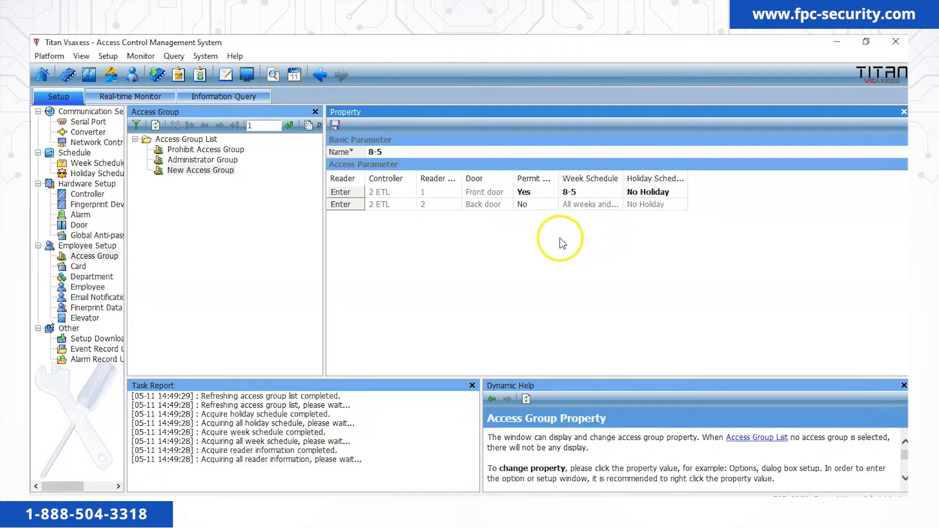
left_click(337, 125)
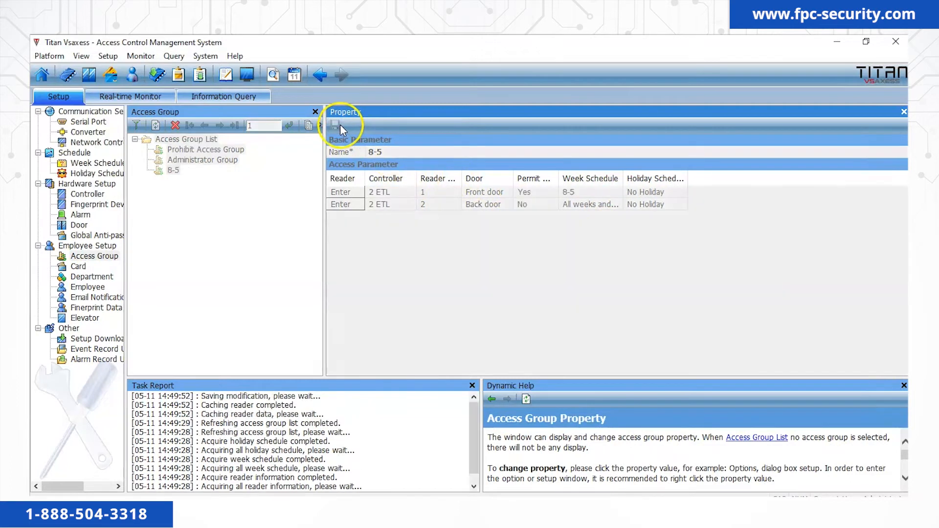
left_click(255, 210)
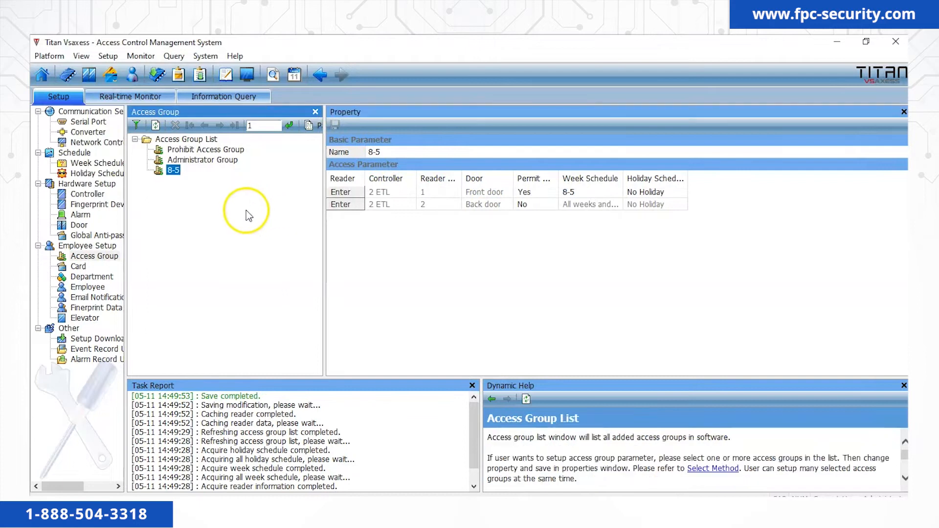
left_click(89, 288)
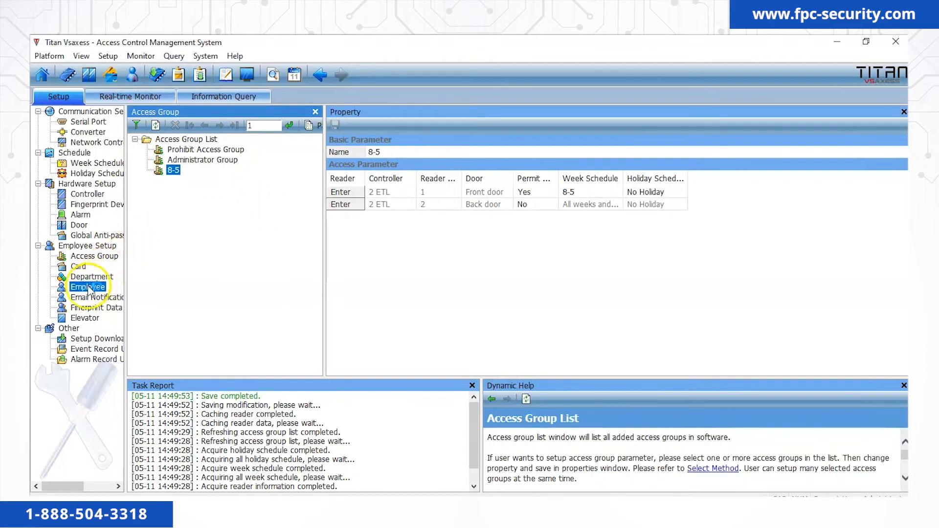
Assign the Key fob employee to the 8-5 access group and save.
left_click(174, 150)
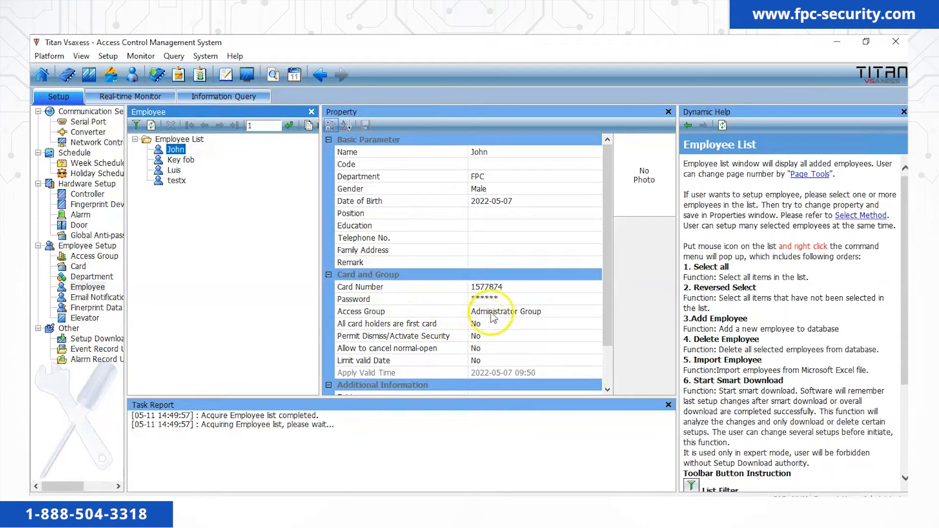
left_click(185, 162)
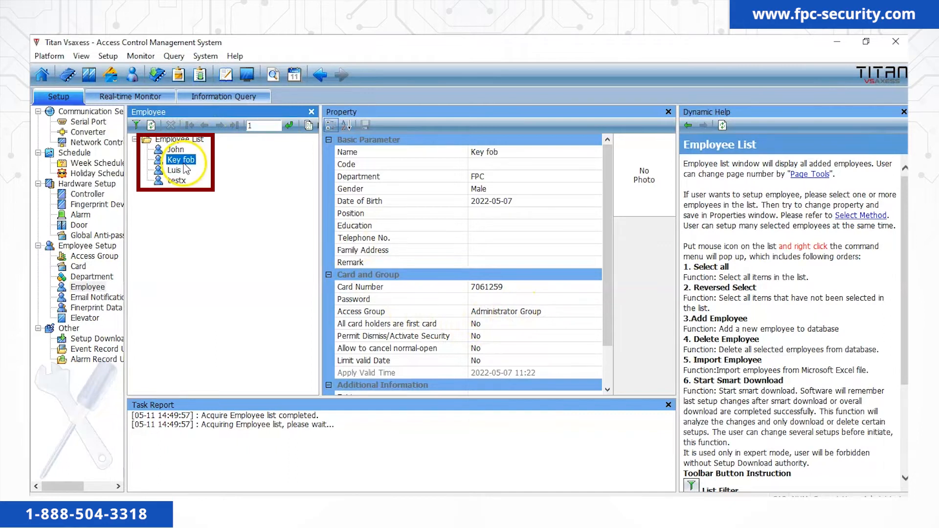
left_click(567, 312)
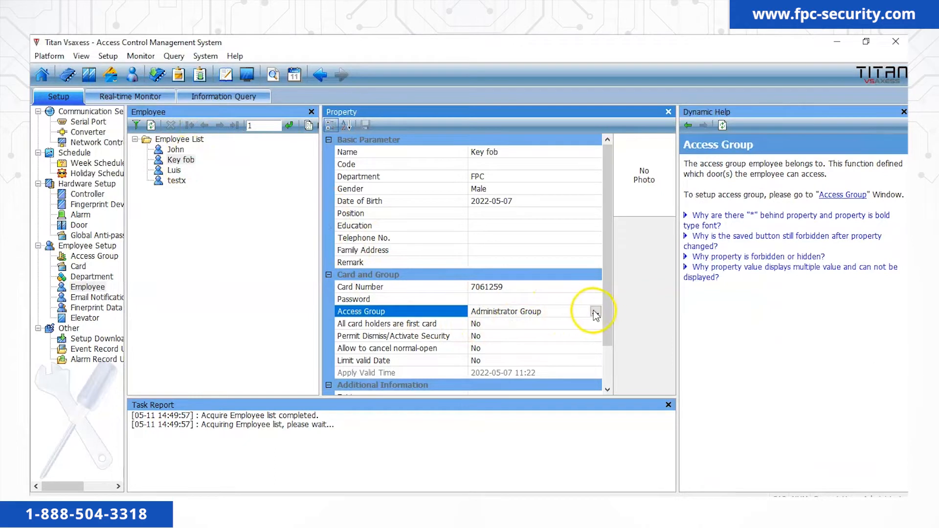
left_click(595, 312)
left_click(389, 195)
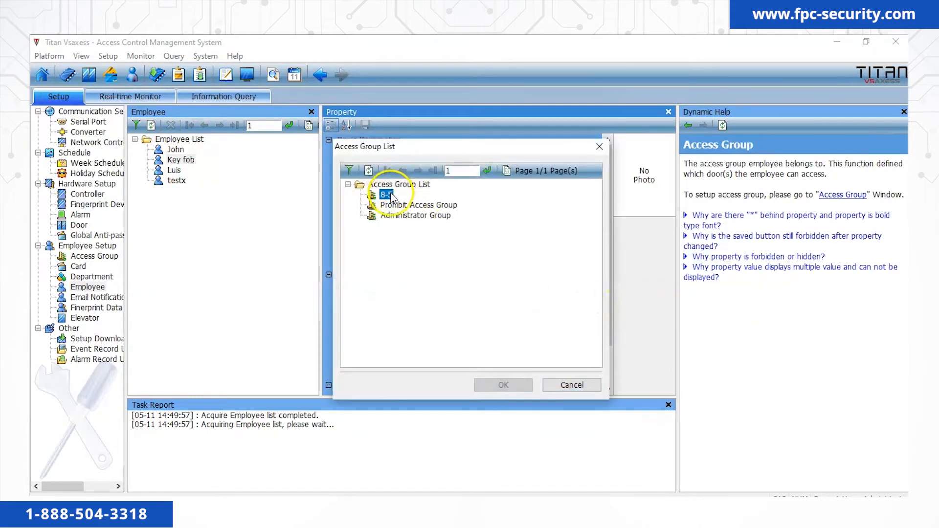
left_click(504, 386)
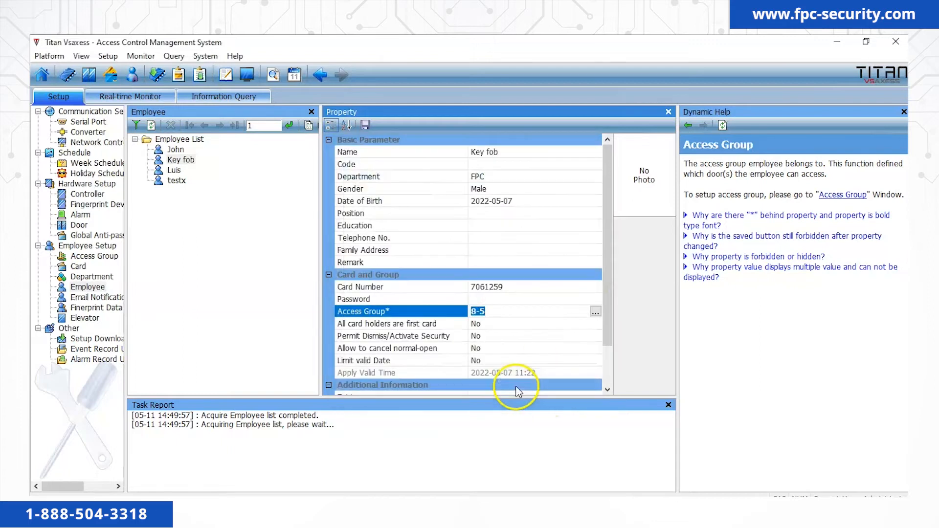
left_click(366, 125)
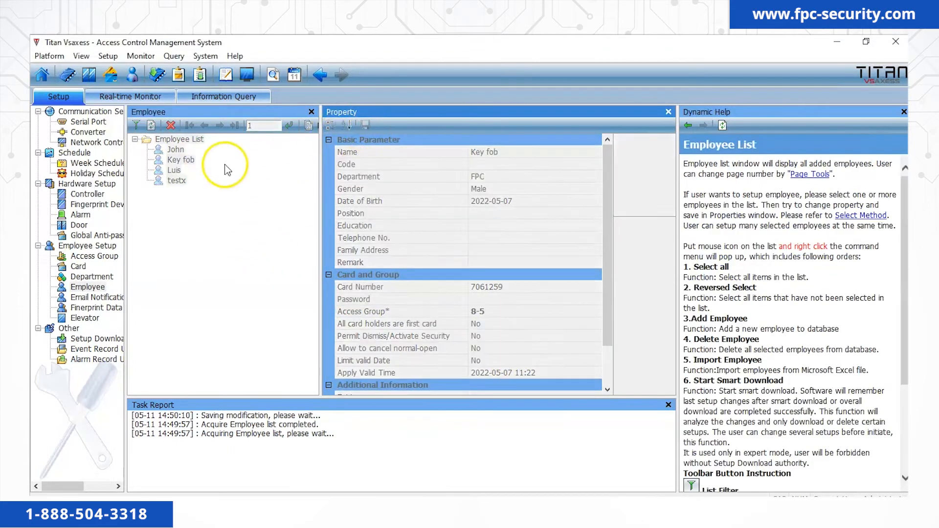
Assign the third employee to the 8-5 access group and save.
left_click(174, 170)
left_click(571, 312)
left_click(595, 311)
left_click(389, 195)
left_click(506, 386)
left_click(366, 125)
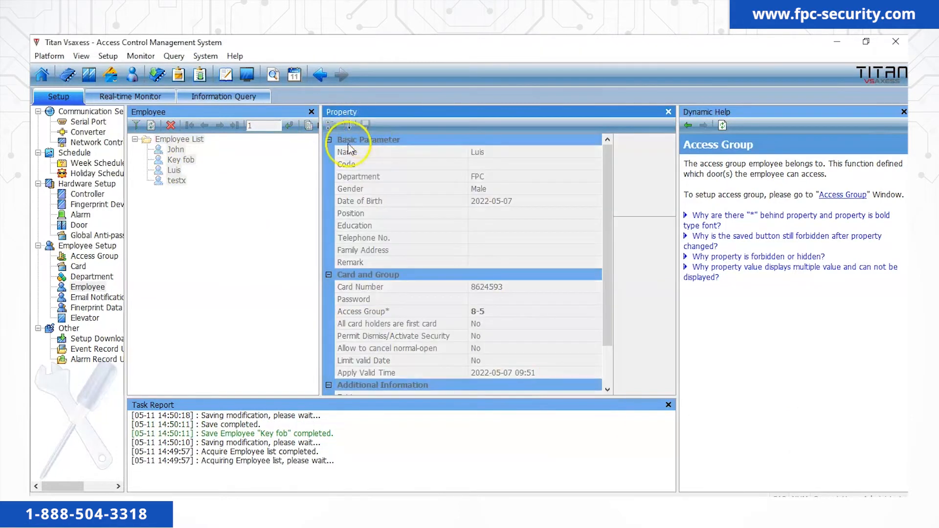
Assign the testx employee to the 8-5 access group and save.
left_click(176, 180)
left_click(572, 312)
left_click(596, 313)
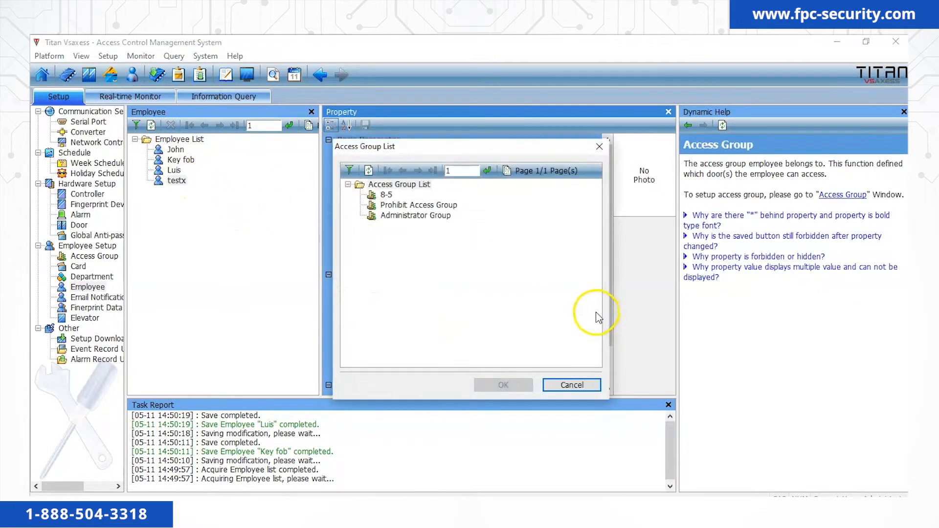
left_click(389, 195)
left_click(504, 385)
left_click(366, 125)
left_click(226, 208)
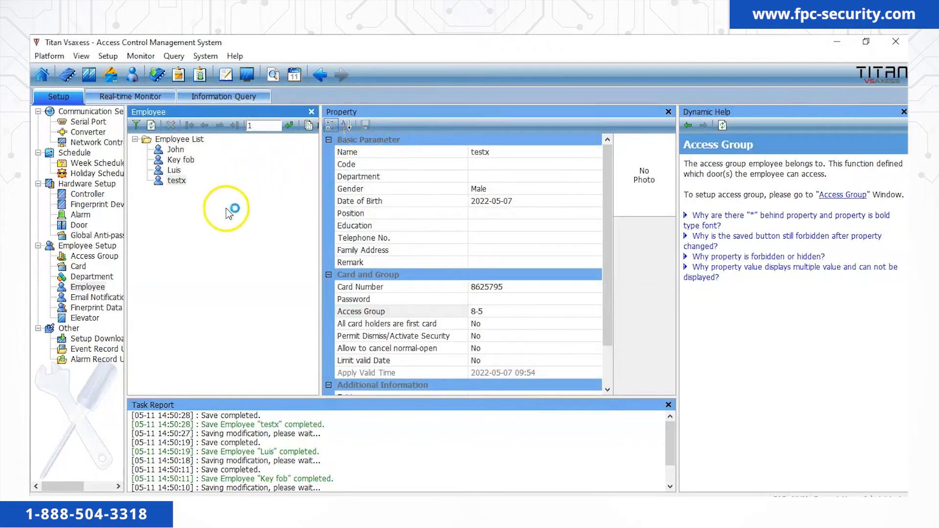
left_click(108, 343)
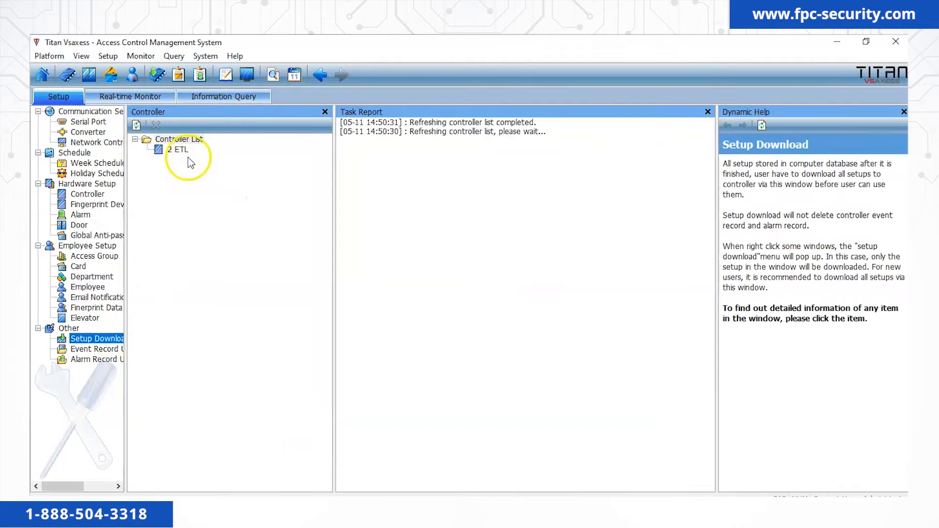
Smart-download the 8-5 schedule, access group and employee changes to controller 2 ETL.
right_click(182, 153)
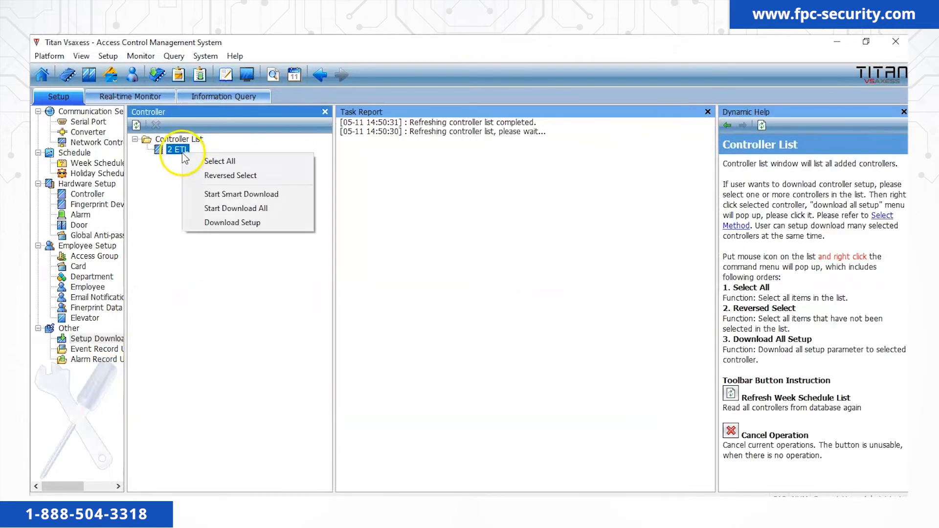
left_click(214, 194)
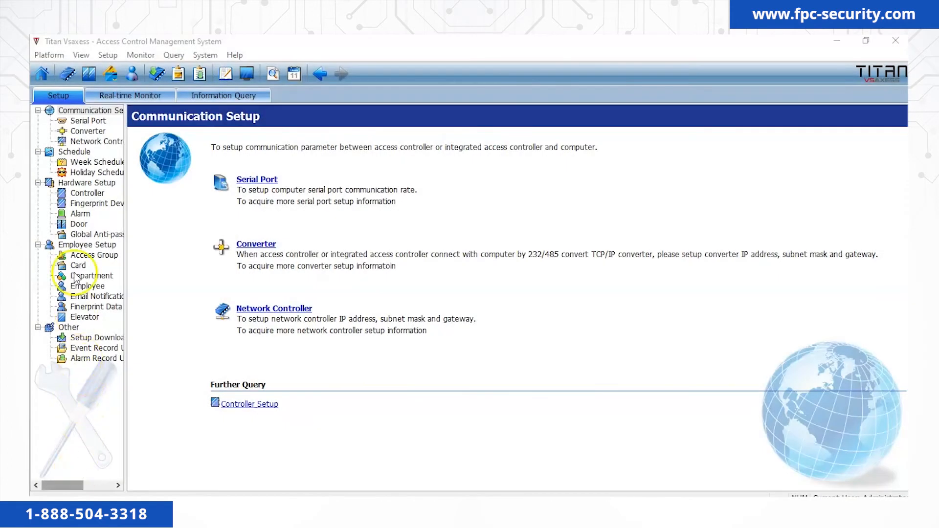
Add a new common week schedule and name it '12-1'.
left_click(93, 162)
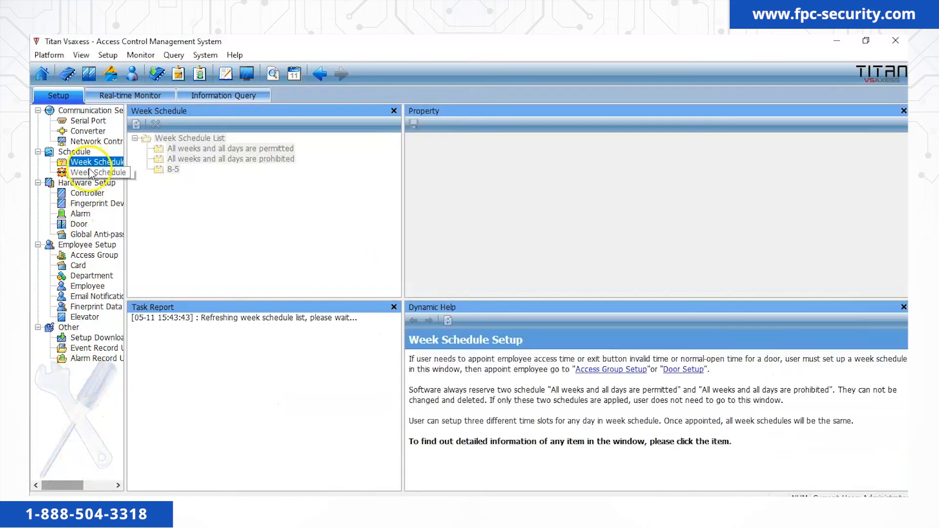
right_click(163, 193)
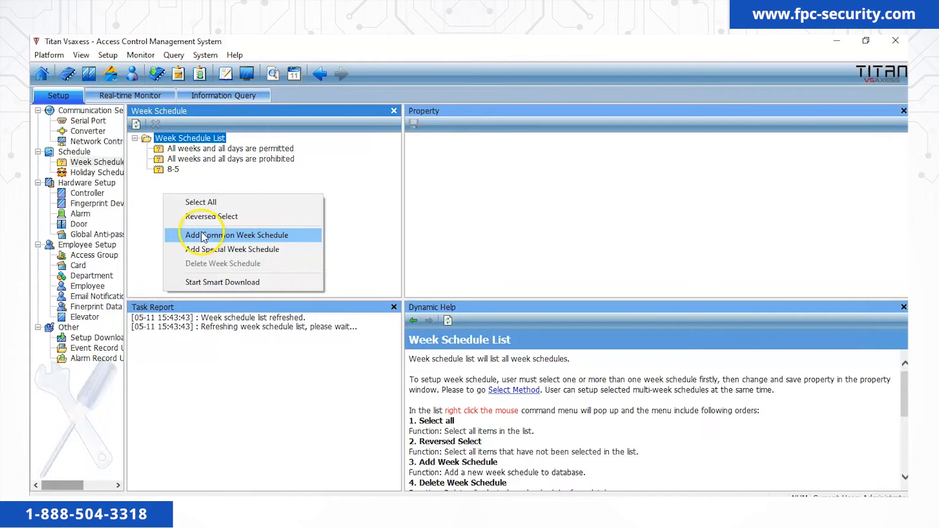
left_click(202, 234)
left_click(571, 148)
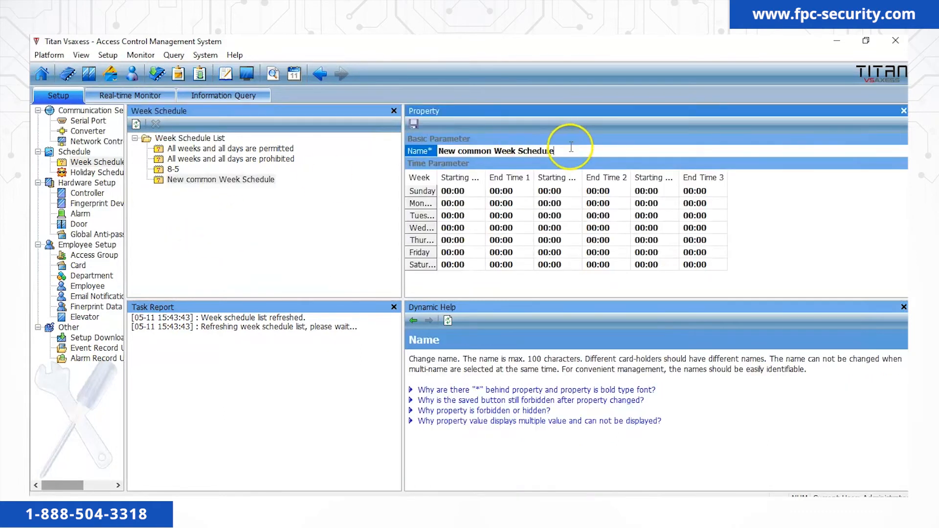
left_click_drag(571, 147, 417, 148)
type("12")
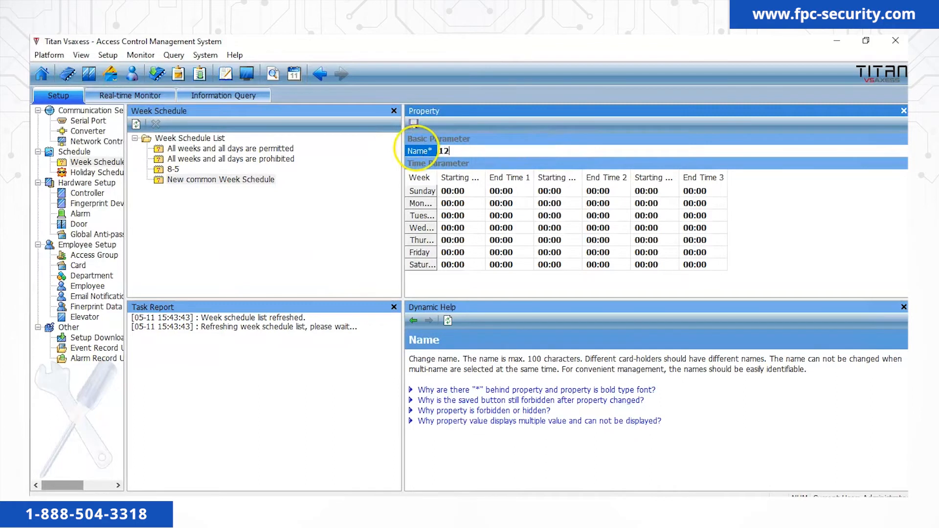
type("-1")
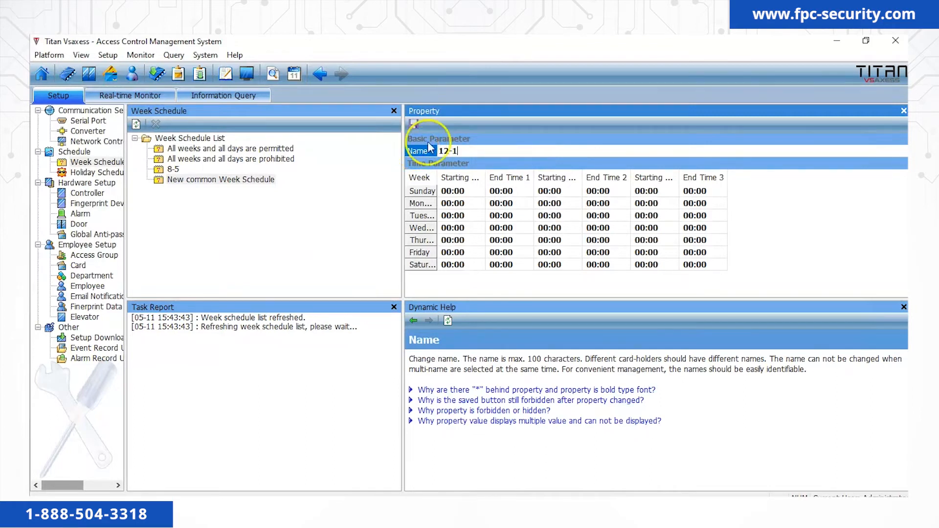
Set Monday to 12:00–13:00 and copy that slot to every day.
left_click(456, 205)
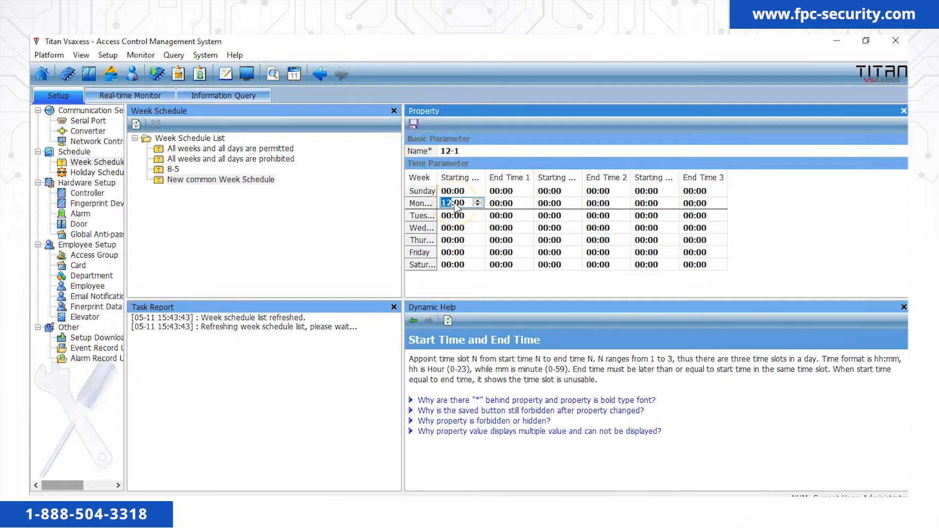
left_click(504, 204)
type("12")
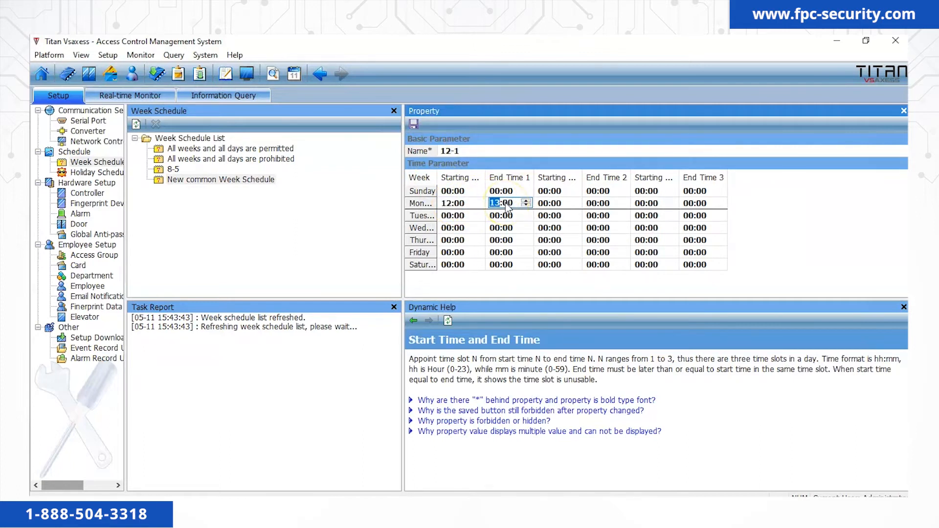
left_click(457, 216)
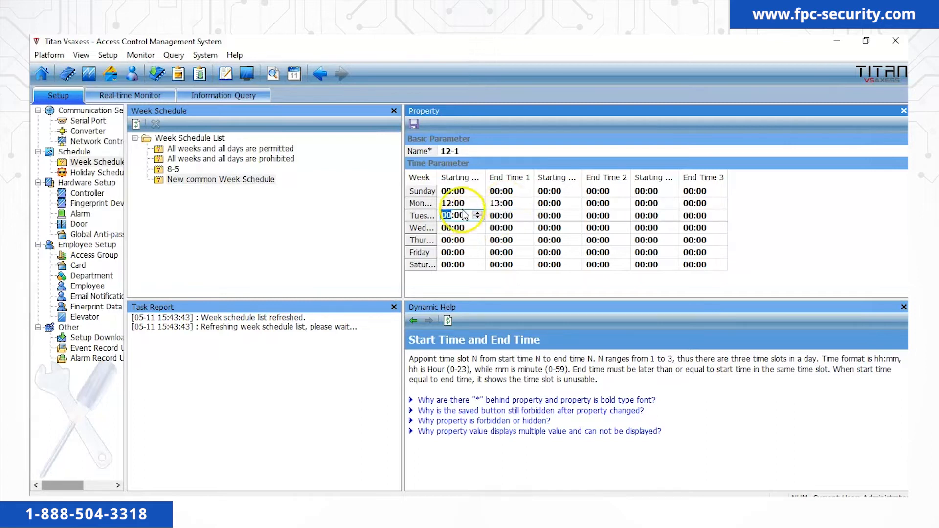
right_click(473, 202)
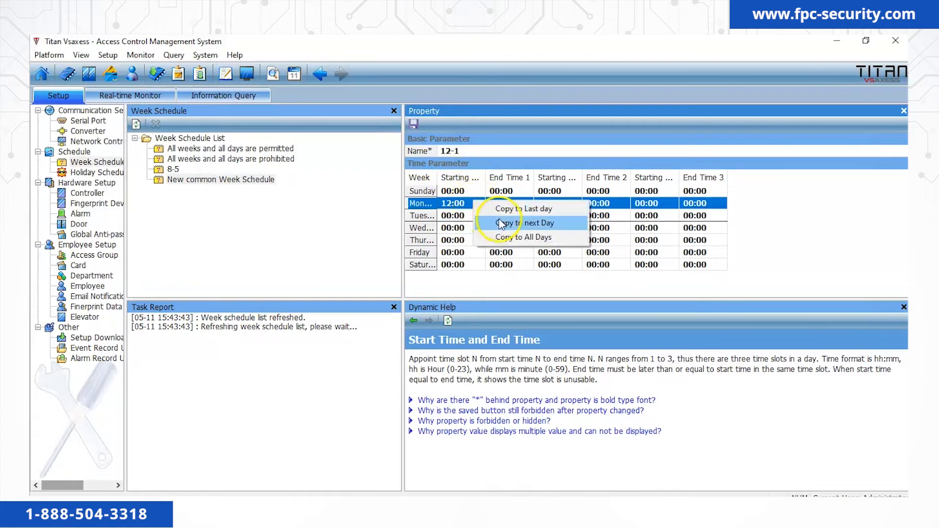
left_click(518, 237)
Set Sunday and Saturday to 00:00–00:00 and save the 12-1 schedule.
left_click(454, 192)
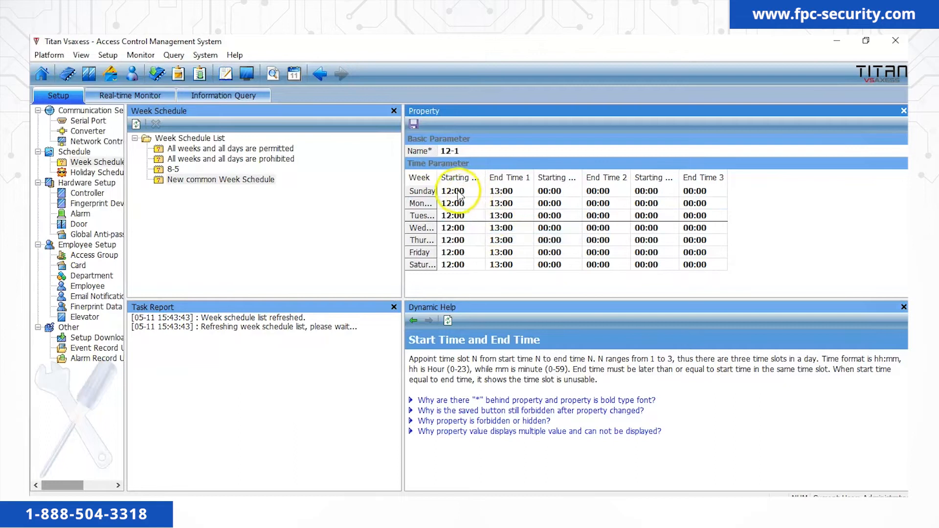
type("00")
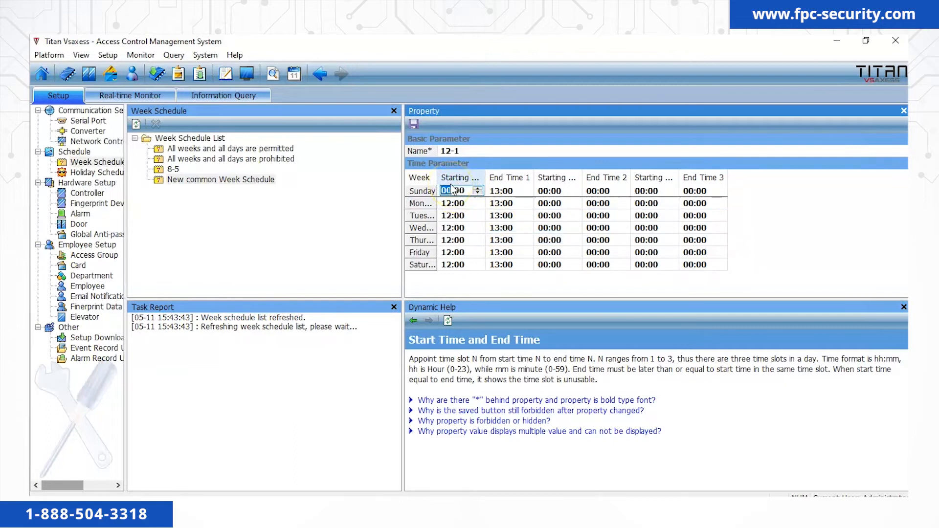
left_click(497, 192)
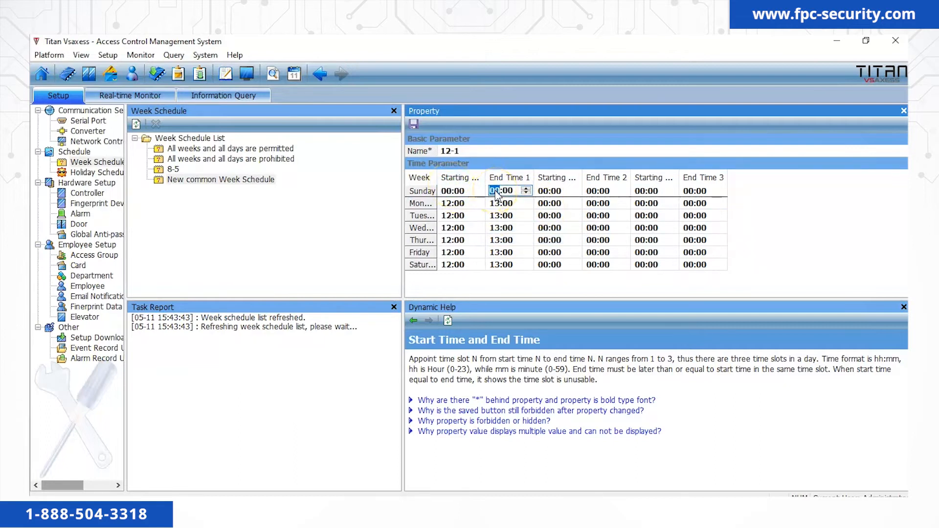
left_click(454, 265)
left_click(496, 265)
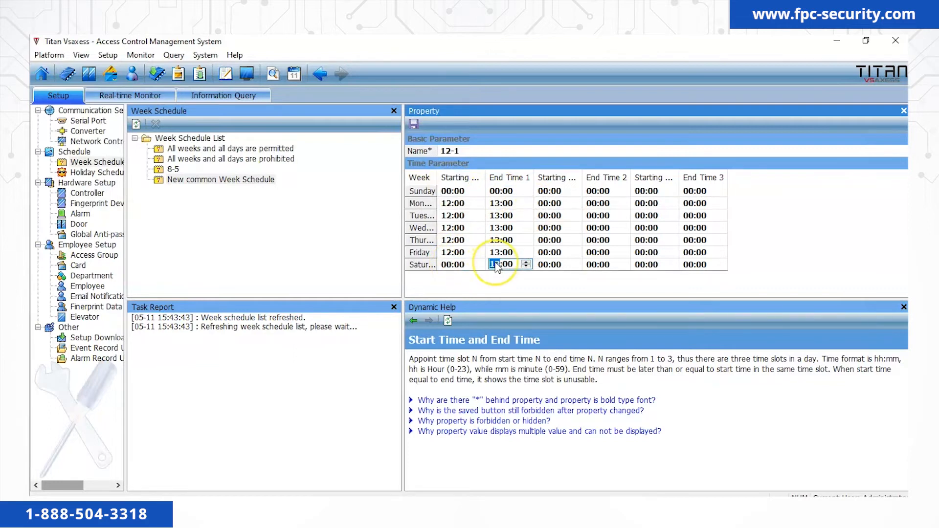
left_click(414, 123)
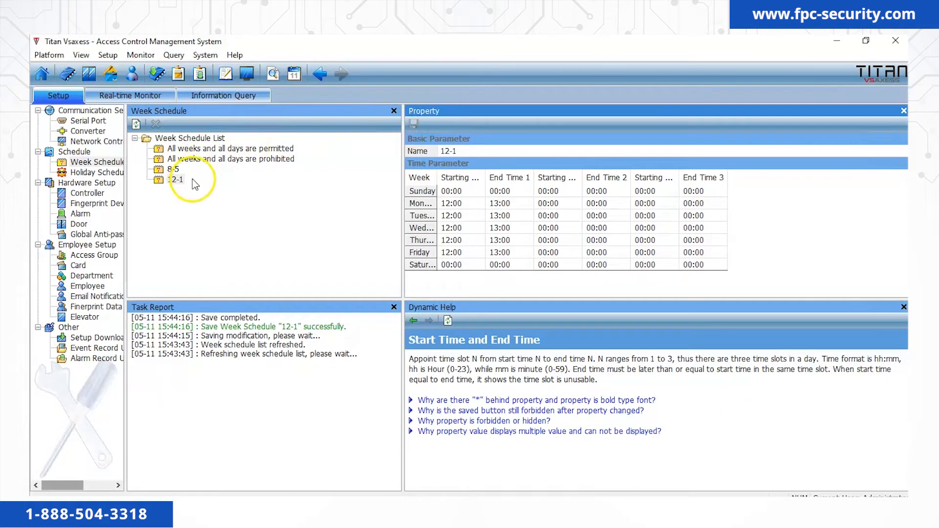
Set the Front door to Normal open automatically with the 12-1 normal-open week schedule and save.
left_click(80, 224)
left_click(82, 233)
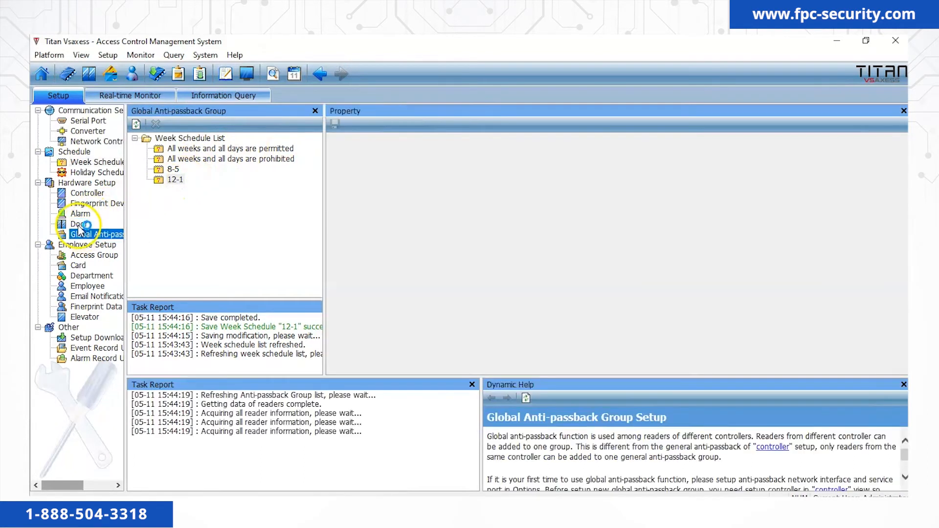
left_click(79, 225)
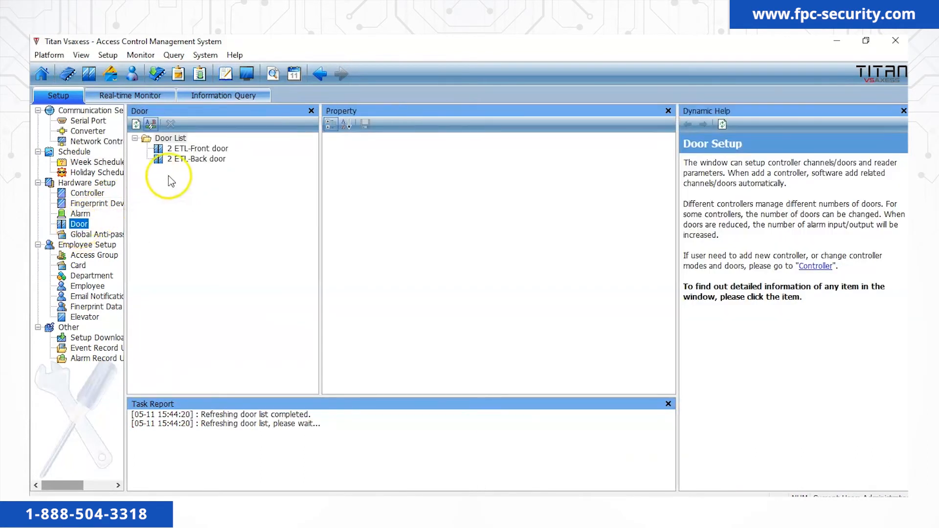
left_click(199, 151)
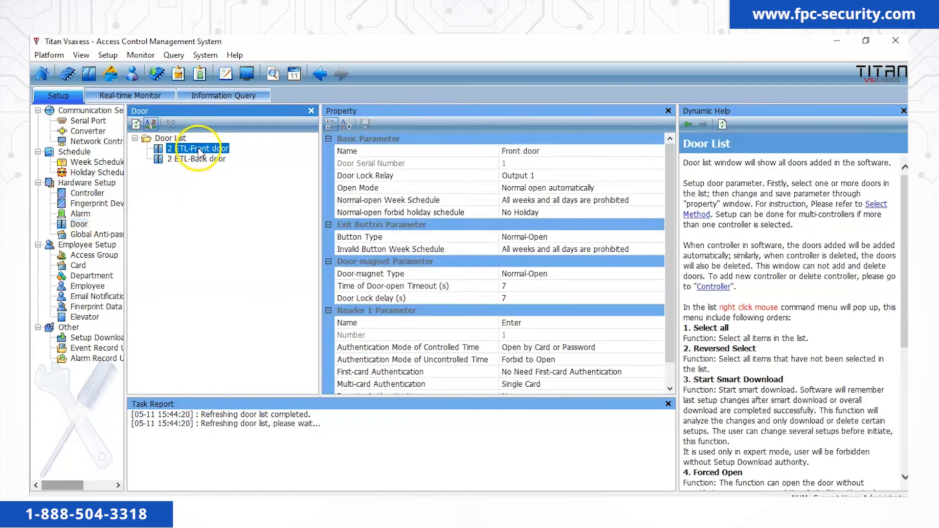
left_click(599, 188)
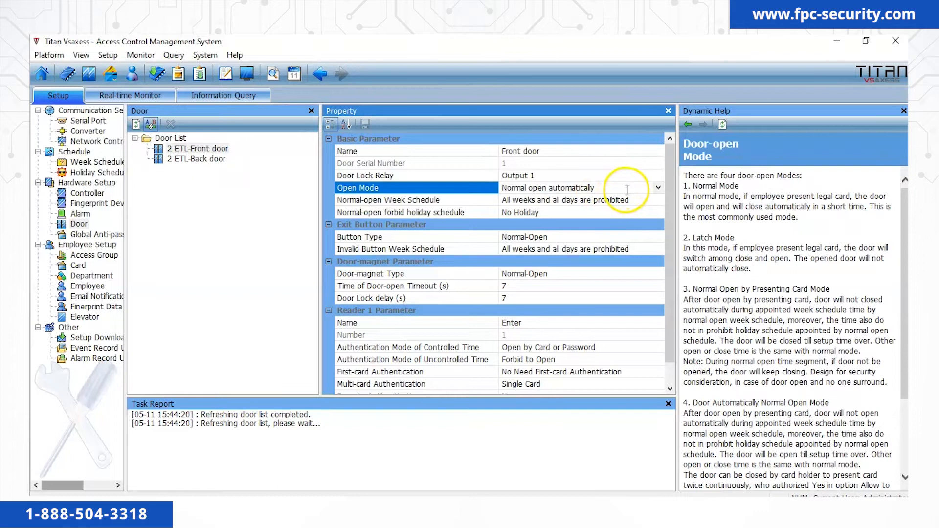
left_click(658, 188)
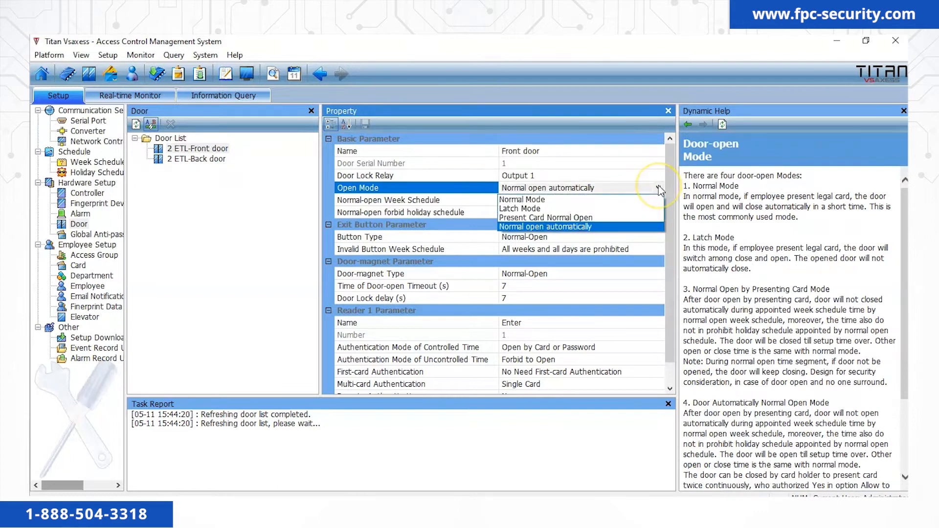
left_click(579, 226)
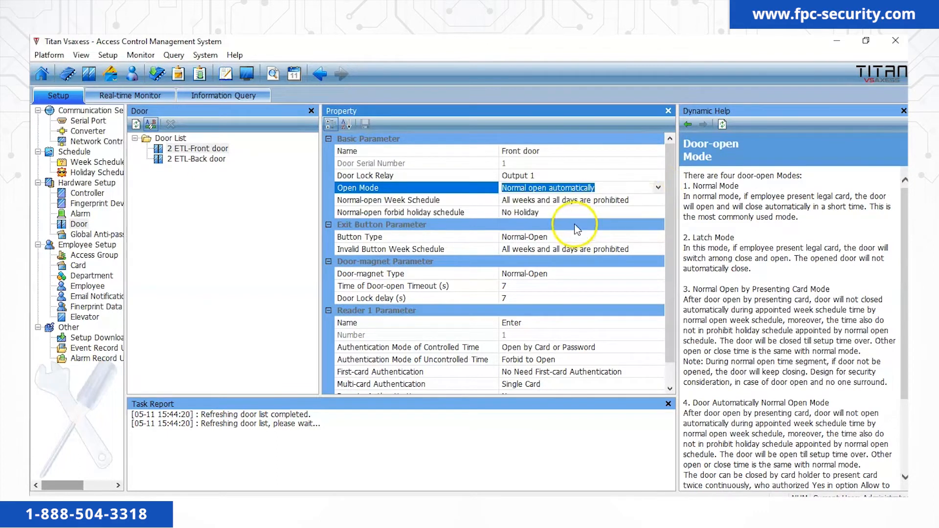
left_click(592, 201)
left_click(658, 200)
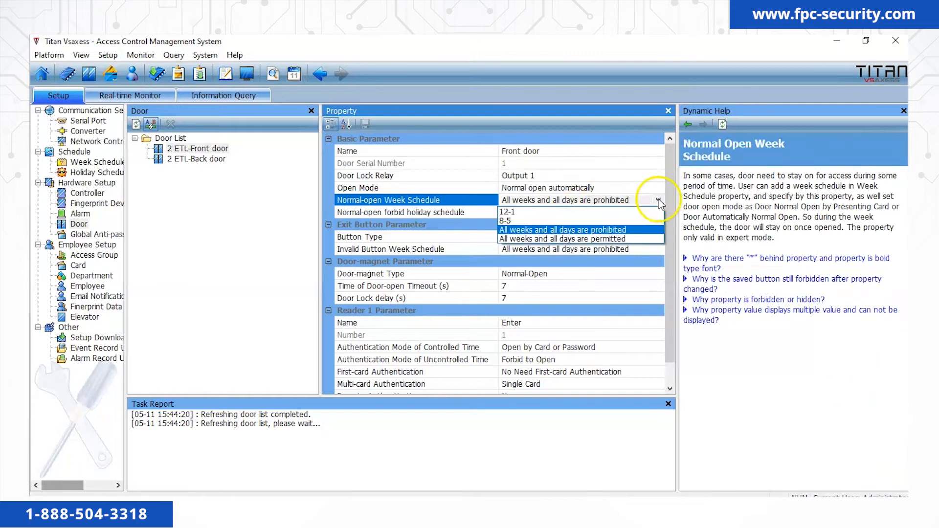
left_click(614, 214)
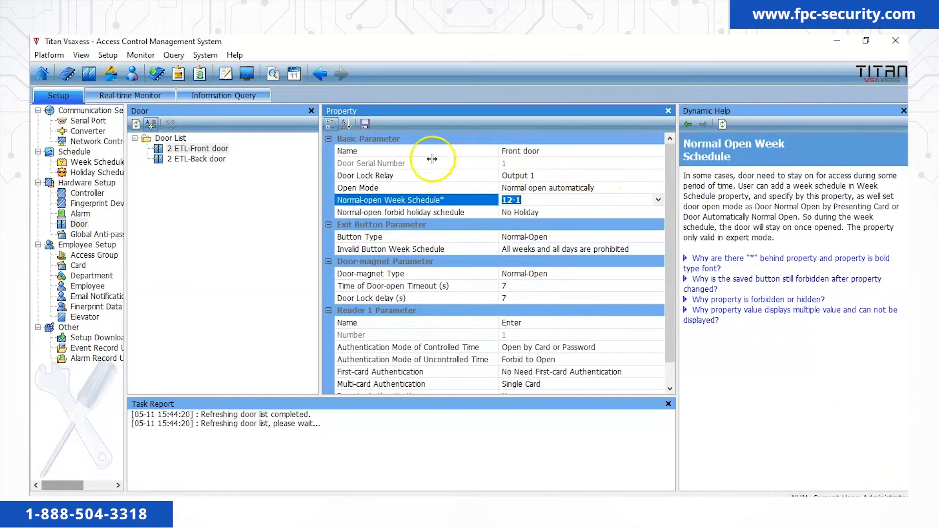
left_click(364, 124)
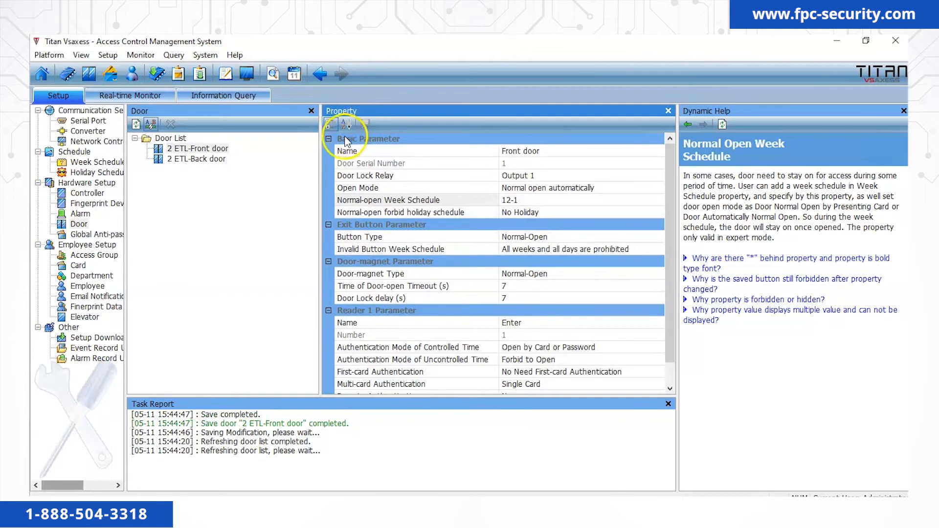
left_click(93, 338)
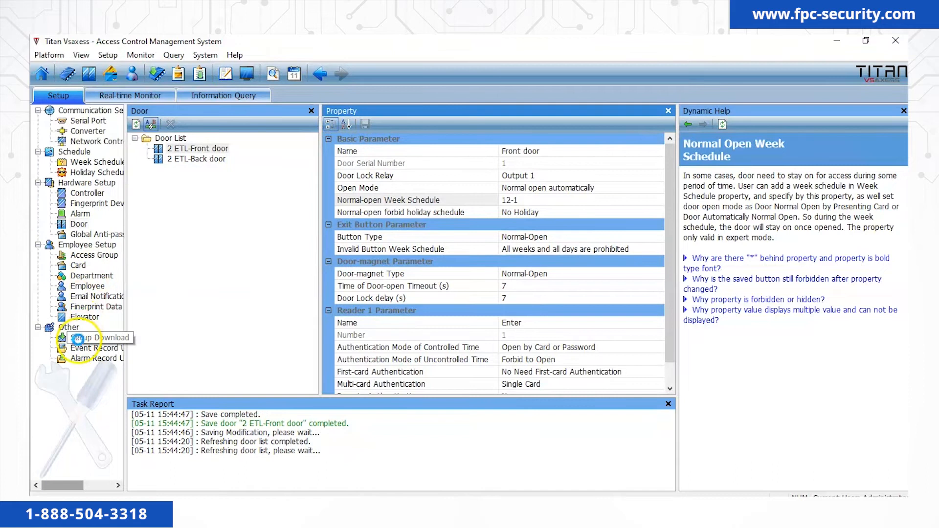
Smart-download the Front door's 12-1 normal-open settings to controller 2 ETL.
right_click(179, 150)
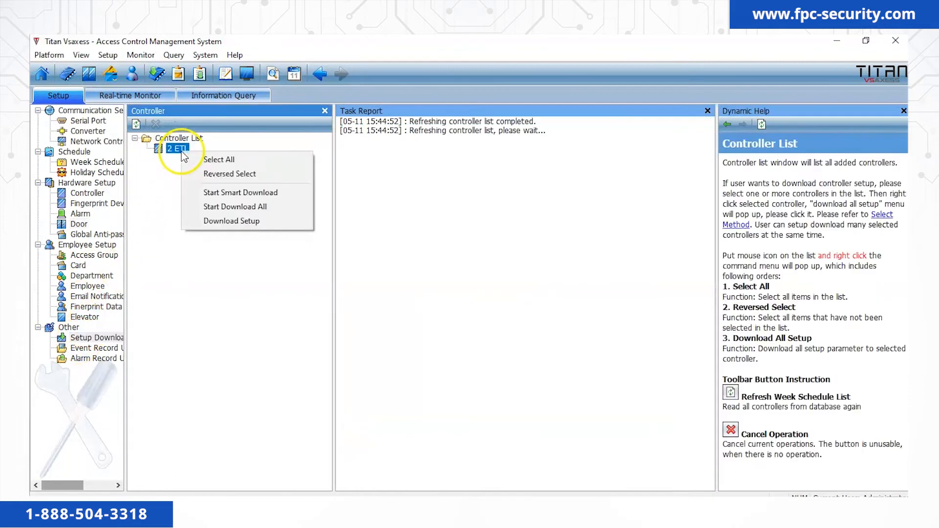
left_click(219, 193)
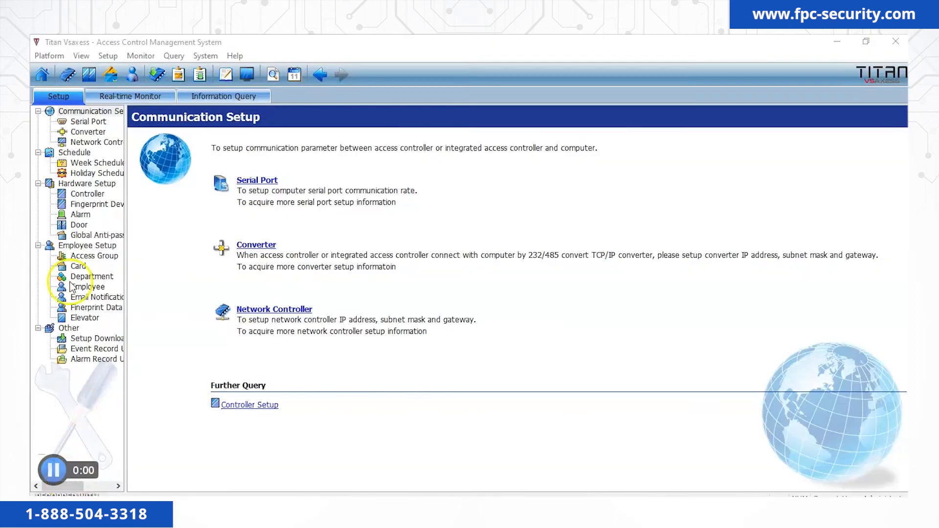
Load the Office floor plan image as the background of the Real-time Monitor map.
left_click(132, 93)
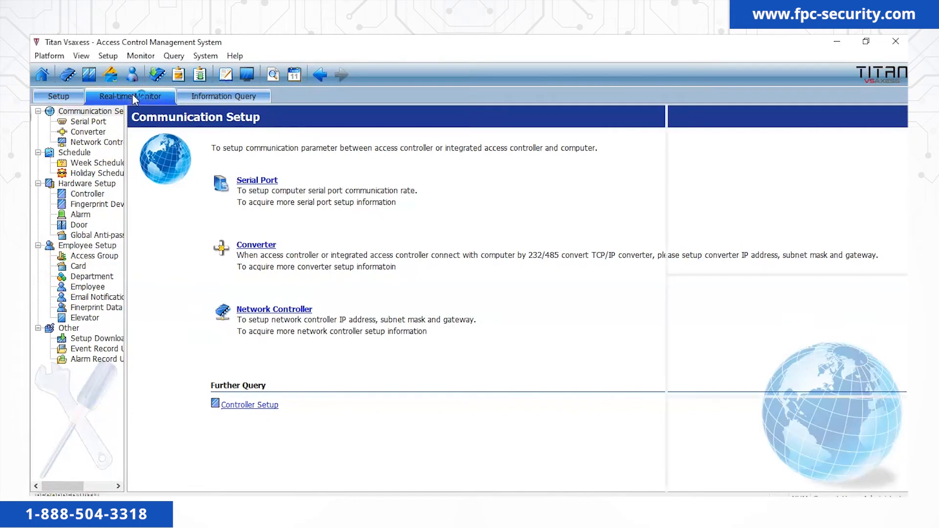
left_click(40, 116)
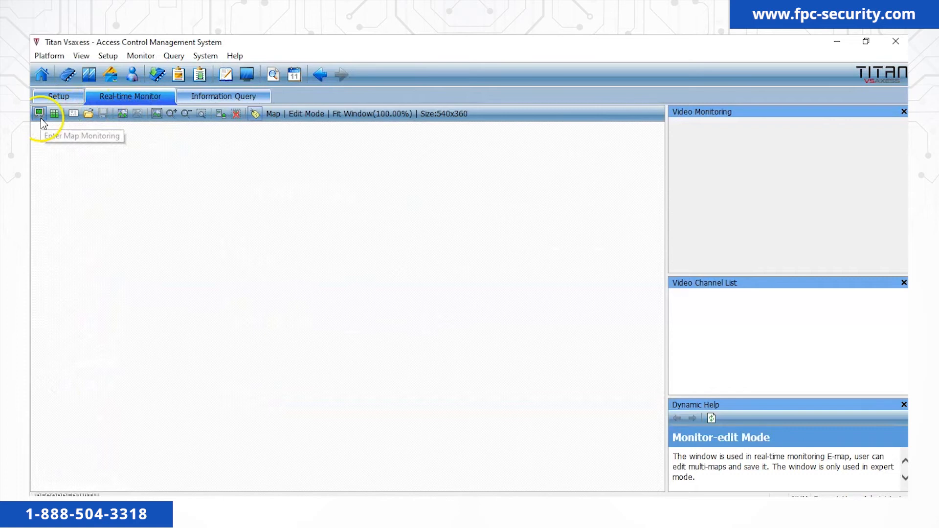
left_click(126, 118)
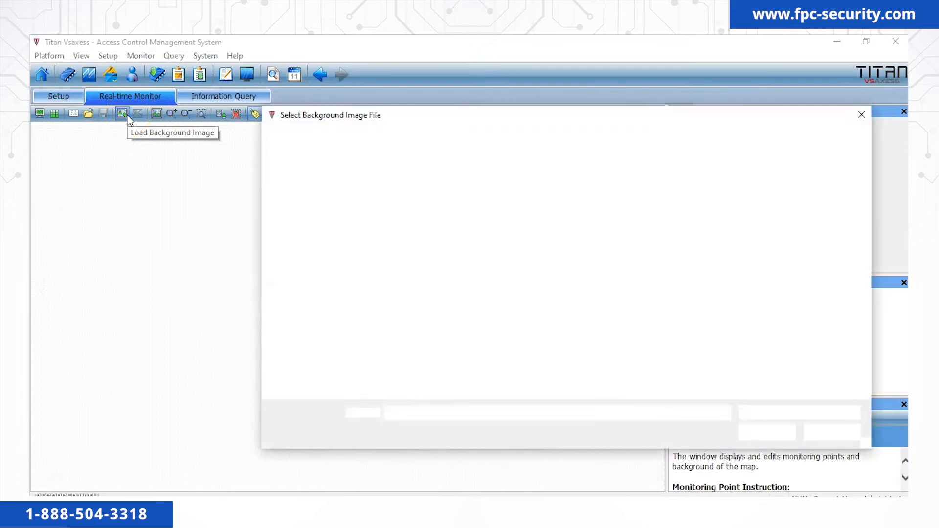
left_click(552, 218)
left_click(764, 432)
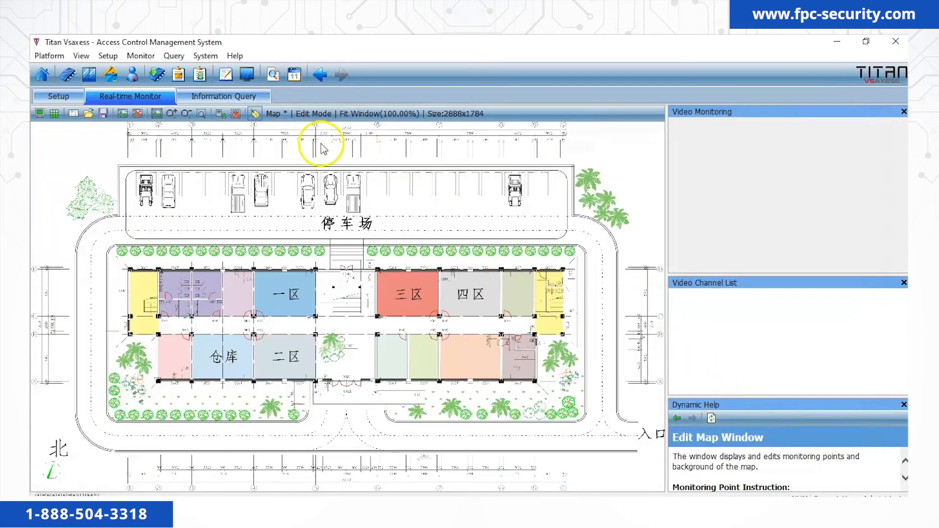
Add the Front door and Back door as monitor points for the map.
left_click(223, 120)
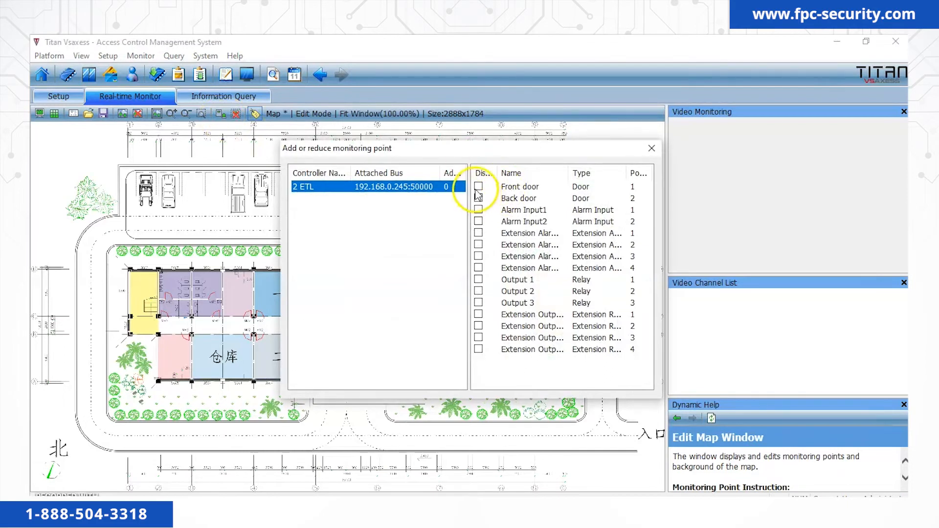
left_click(477, 188)
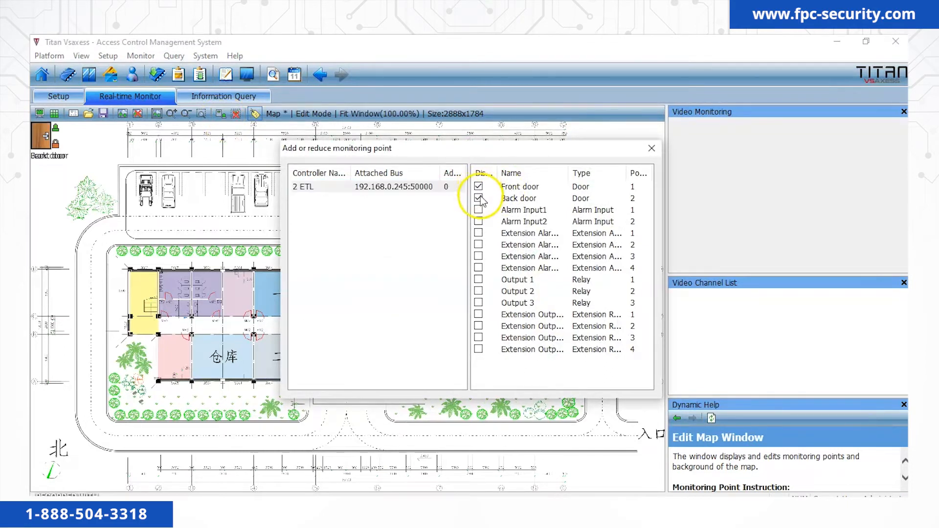
left_click(652, 148)
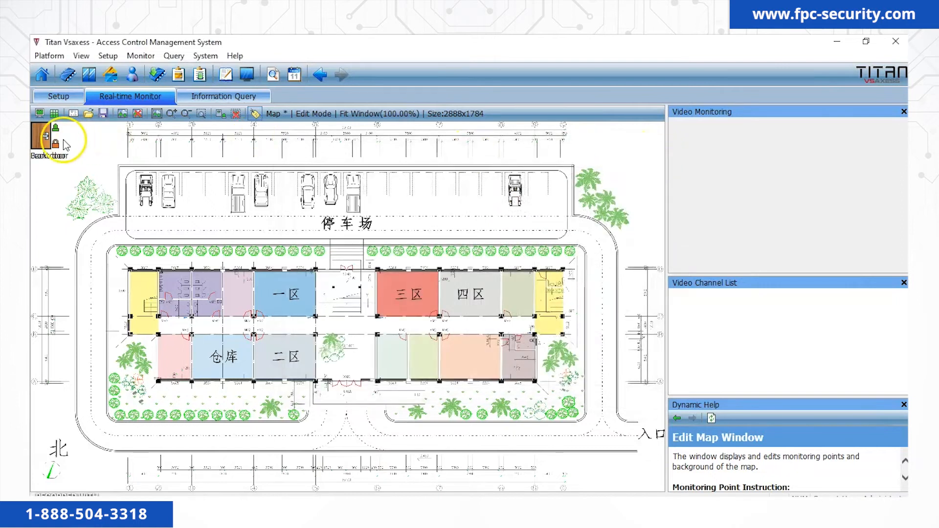
Place the Back door at the lower entrance and the Front door at the upper entrance, then save the map in Monitor Mode.
left_click_drag(58, 146, 348, 384)
left_click(38, 137)
left_click_drag(174, 166, 341, 268)
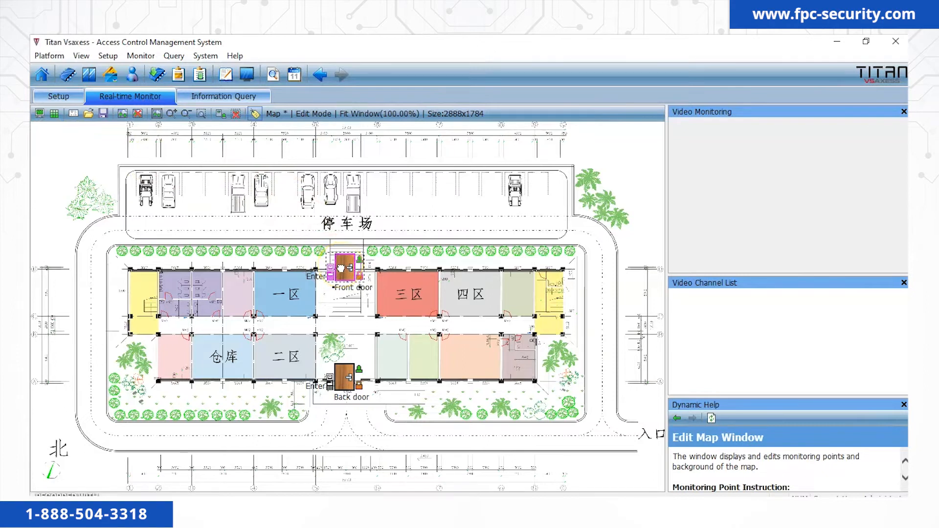
left_click(368, 242)
left_click(103, 113)
left_click(38, 113)
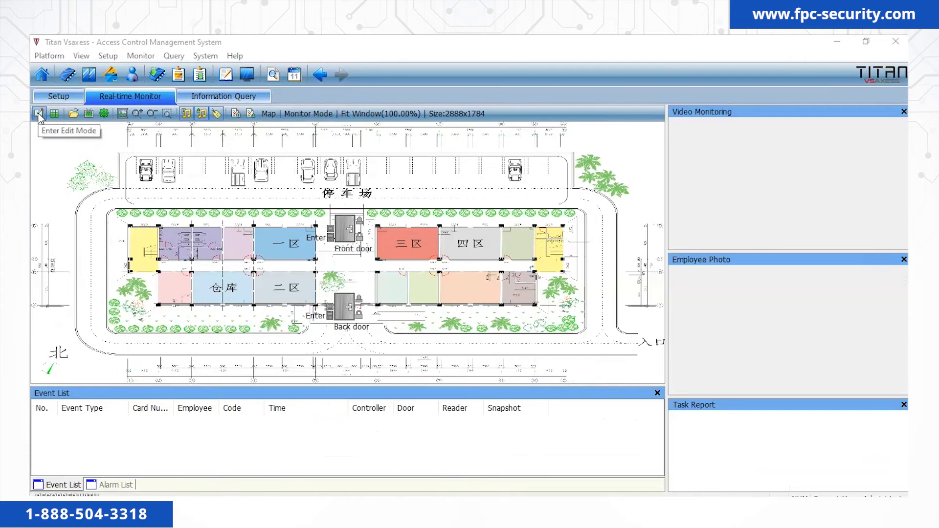
Start monitoring on the Office map so the Task Report shows 'Monitor started.'.
left_click(89, 115)
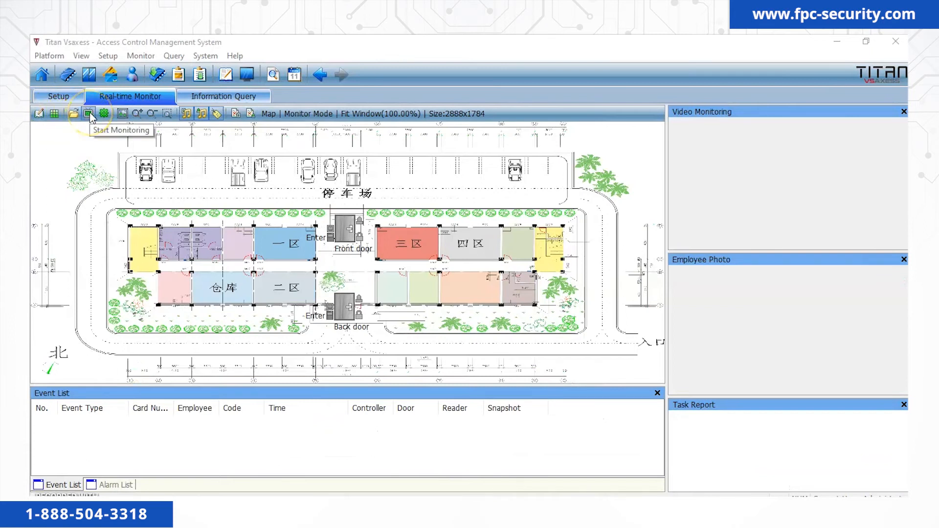
left_click(88, 115)
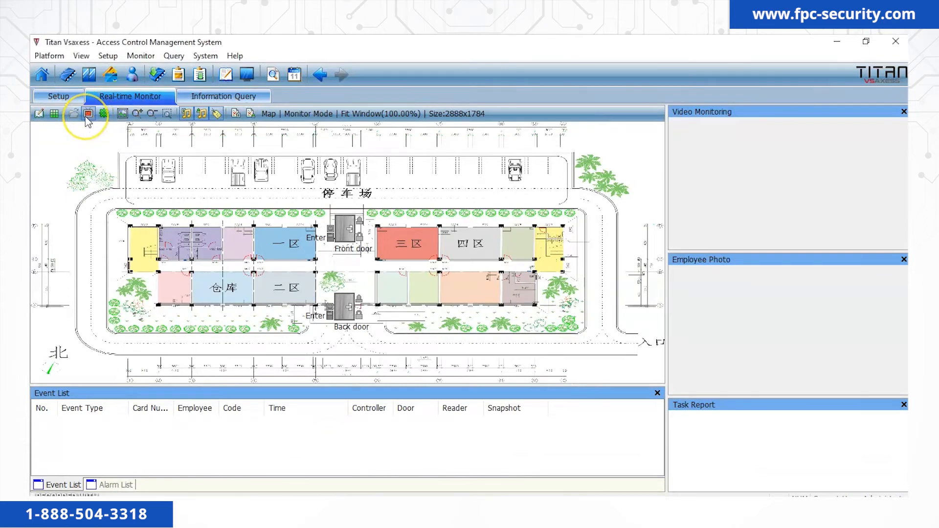
left_click(90, 173)
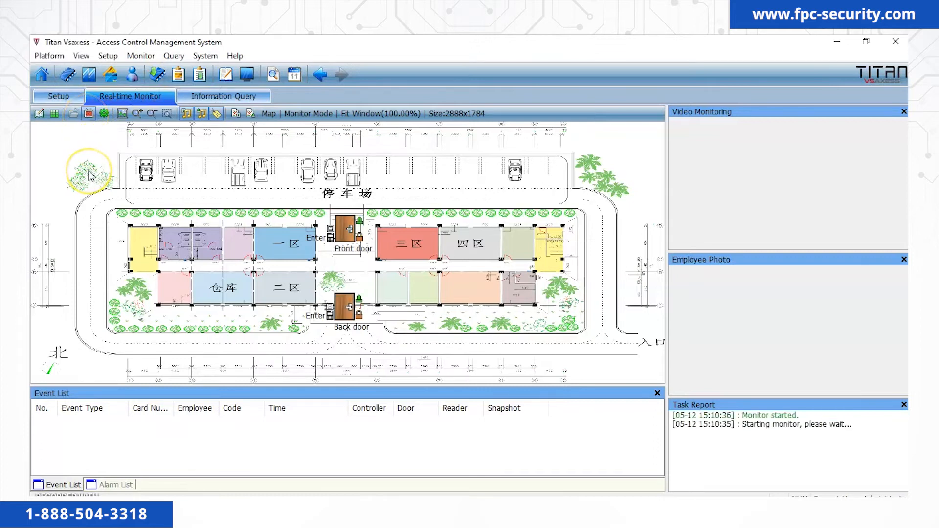
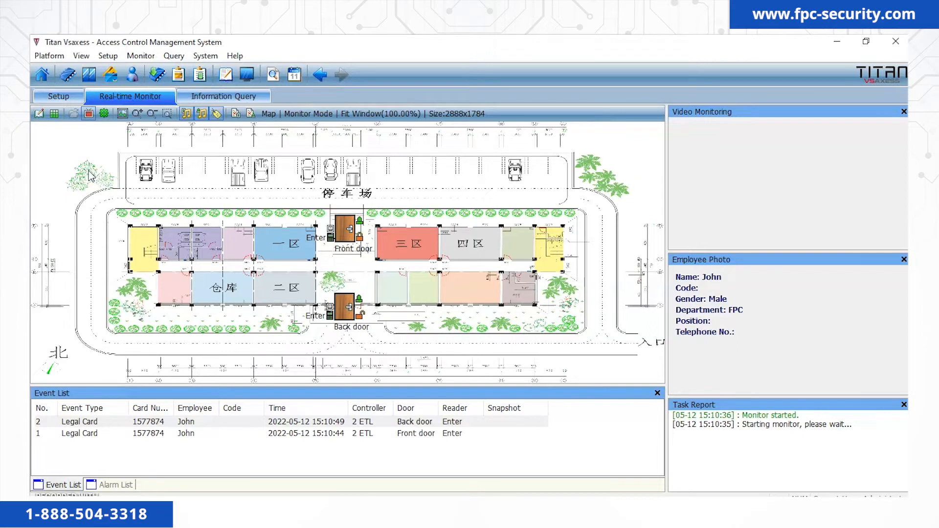
Stop and confirm the live monitoring, then return to the Real-time Monitor map in edit mode.
left_click(90, 118)
left_click(495, 304)
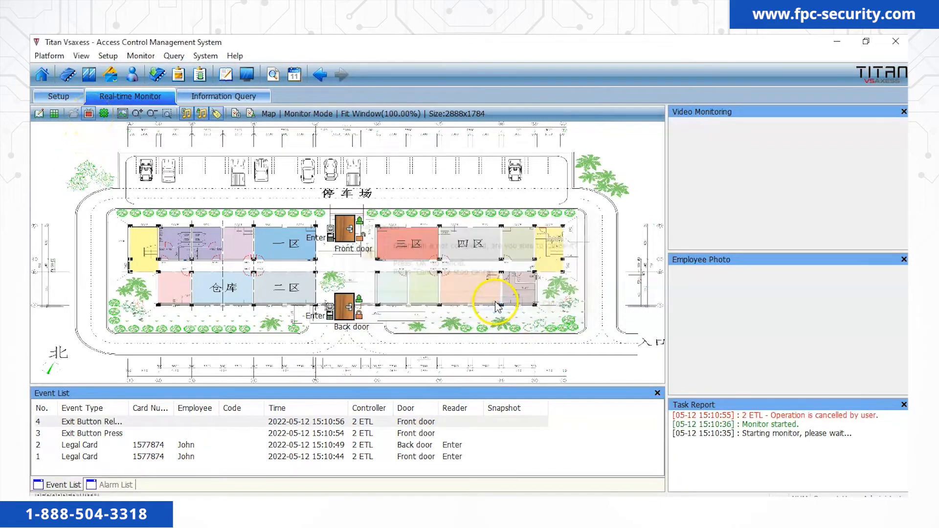
left_click(68, 99)
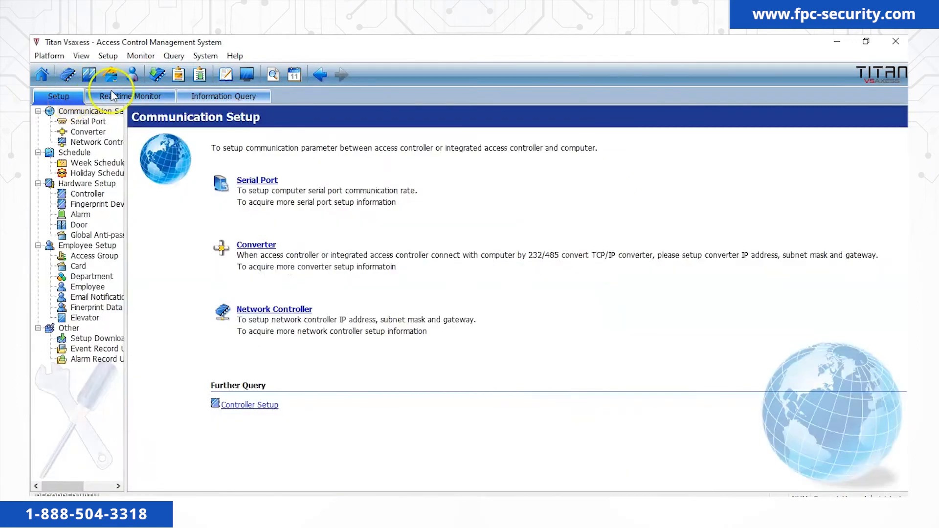
left_click(142, 95)
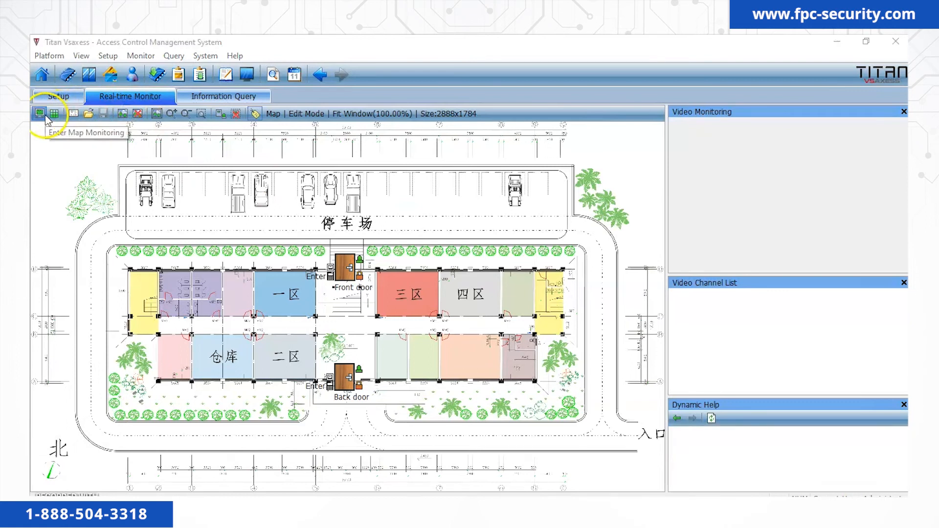
Switch the map to monitoring, run it until a Front door Legal Card entry logs, then stop it.
left_click(44, 116)
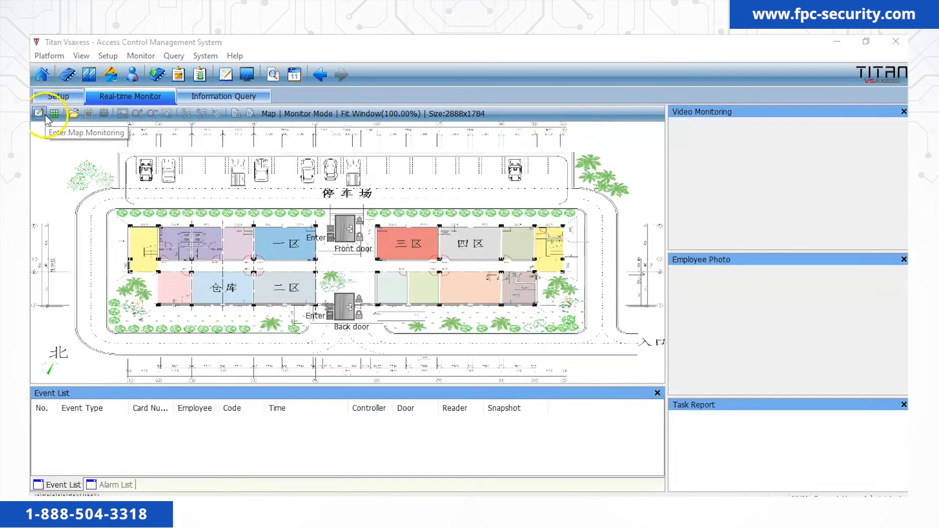
left_click(89, 117)
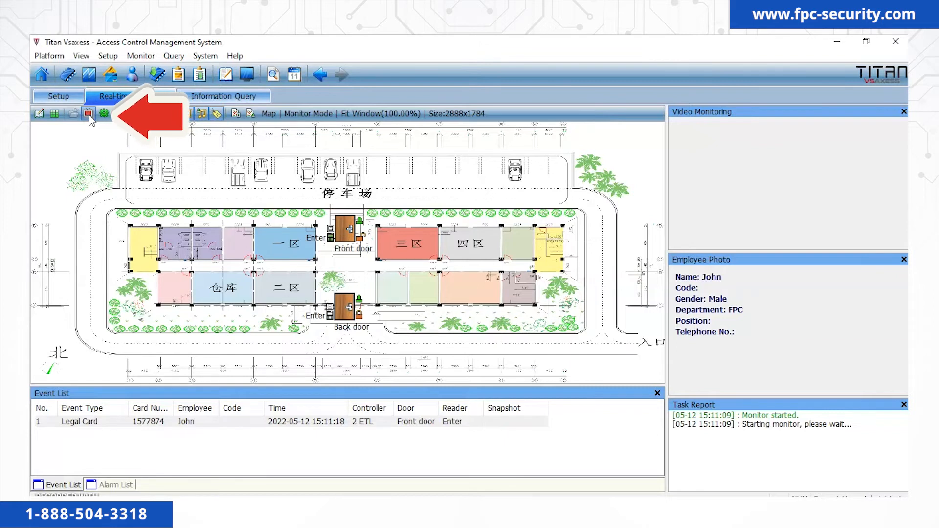
left_click(89, 115)
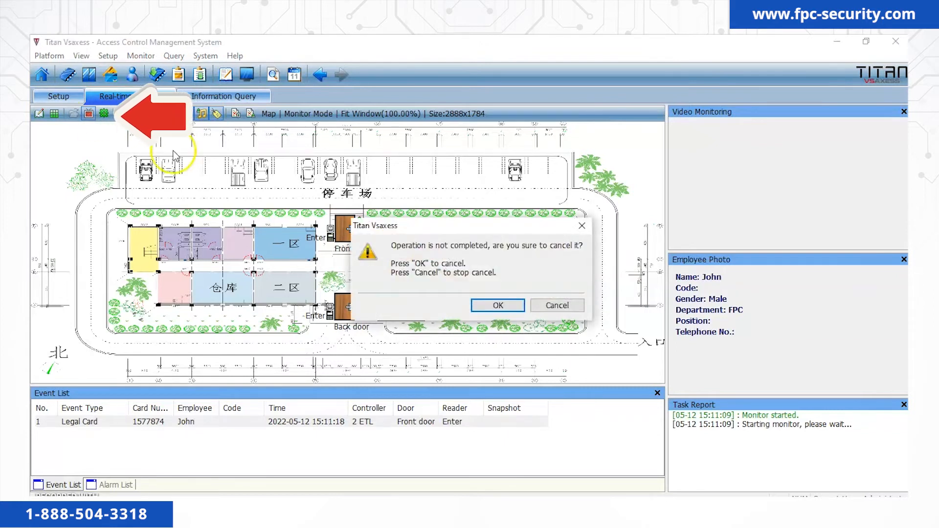
left_click(498, 308)
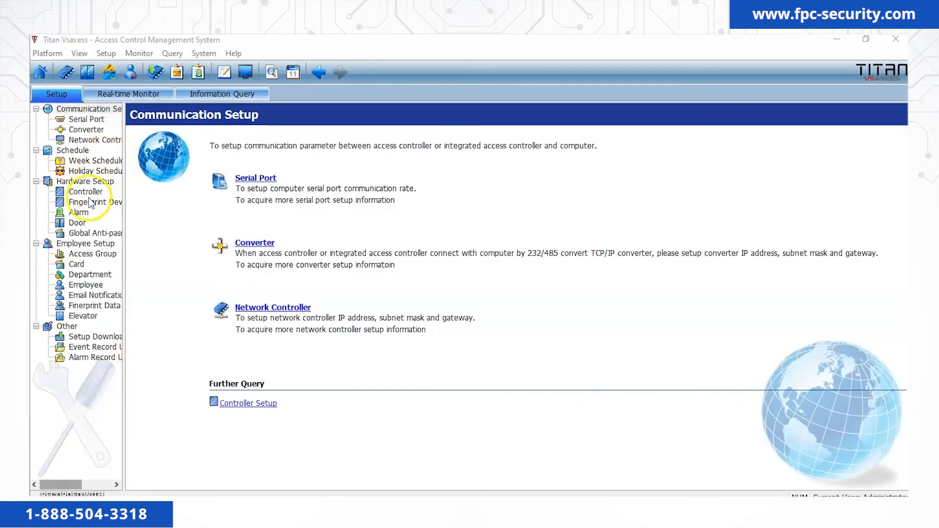
In Door setup, open the Front door, force it open, then cancel its force state.
left_click(79, 224)
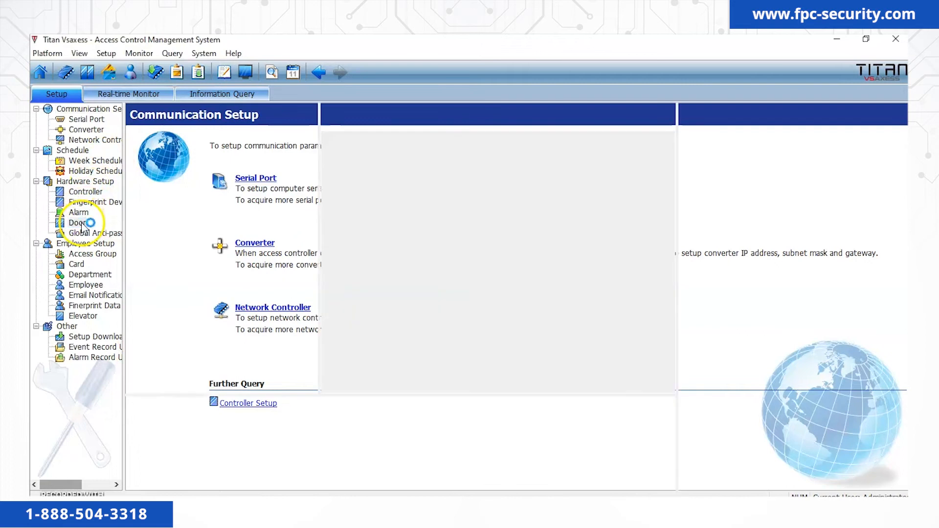
left_click(206, 148)
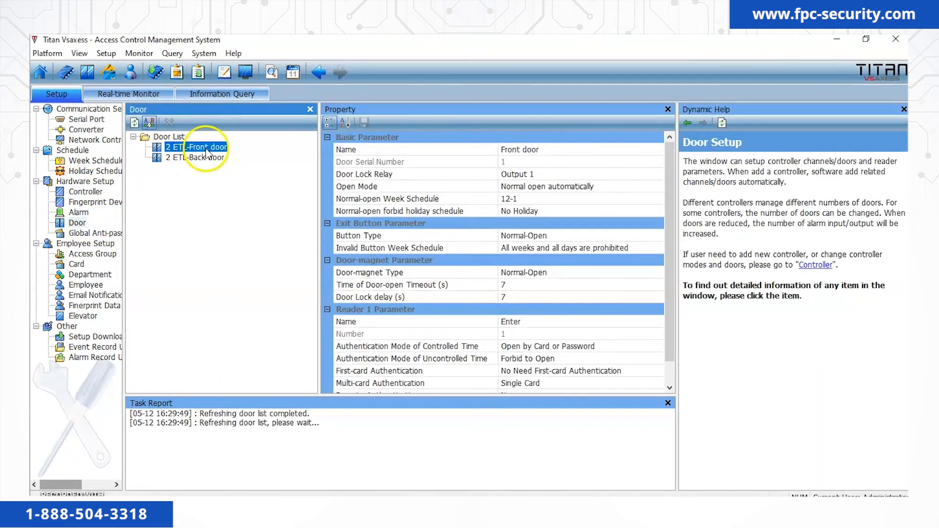
right_click(207, 151)
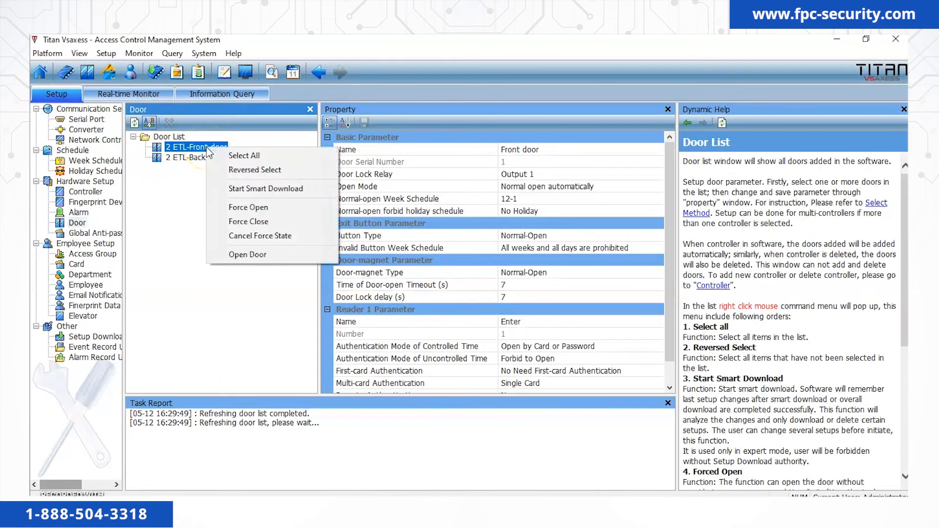
left_click(248, 255)
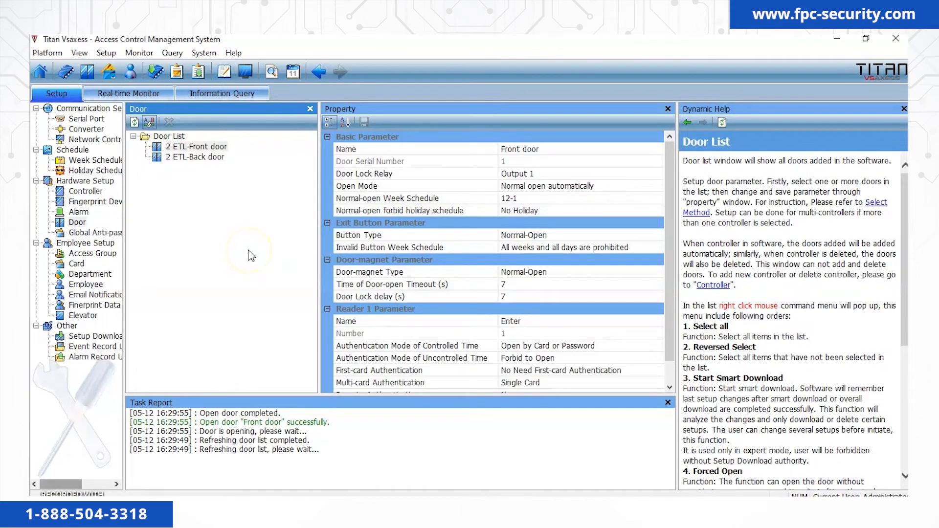
right_click(216, 146)
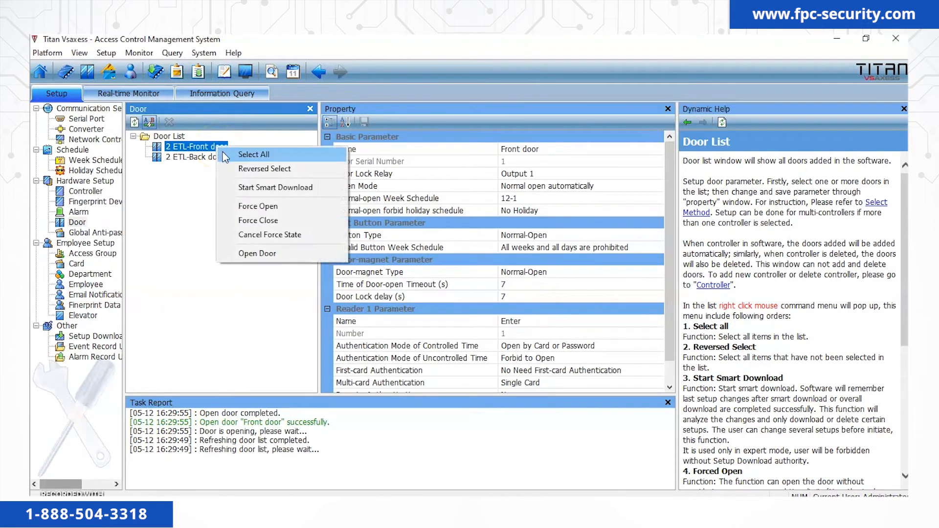
left_click(261, 206)
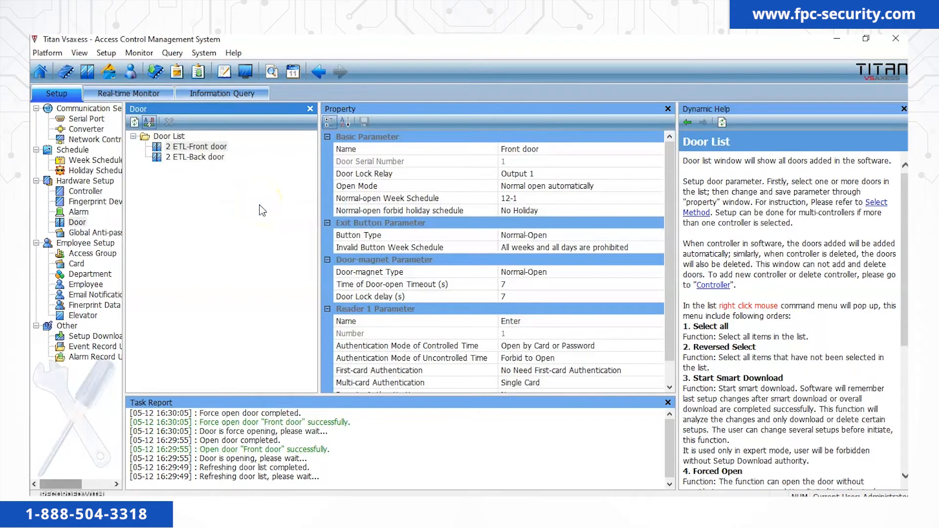
left_click(209, 148)
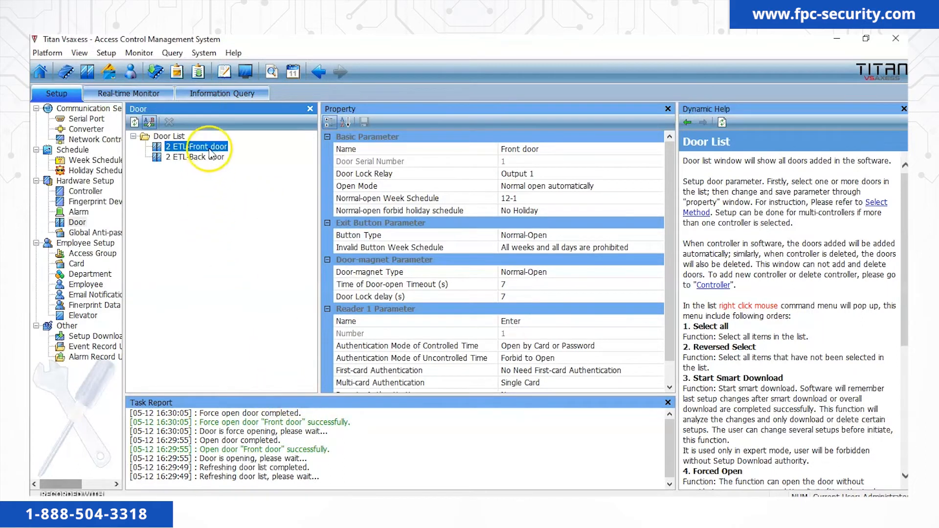
right_click(210, 153)
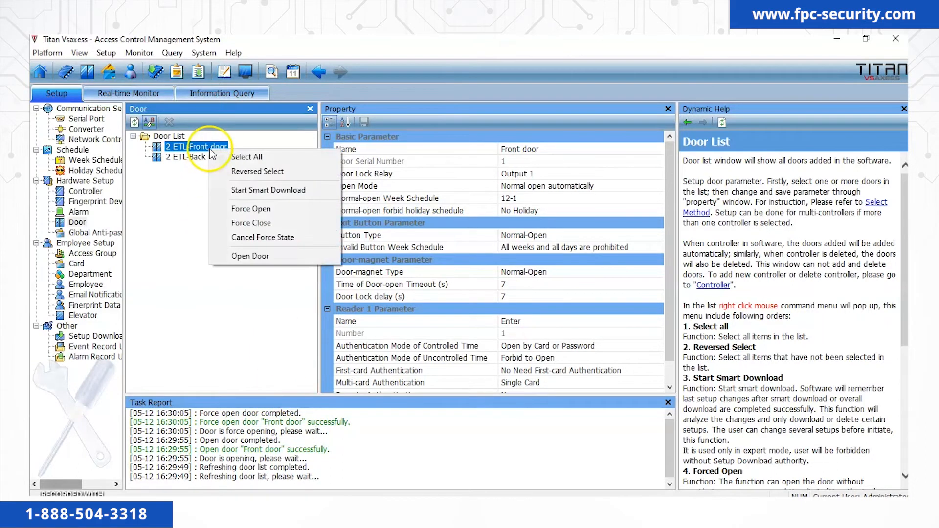
left_click(261, 239)
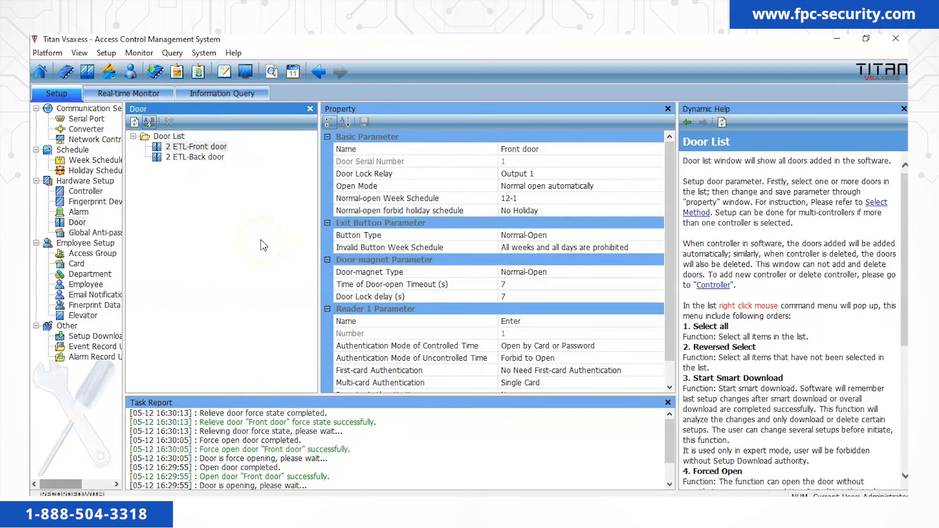
Force-close the Back door, release its force state, and return to the Real-time Monitor map.
left_click(201, 158)
right_click(201, 163)
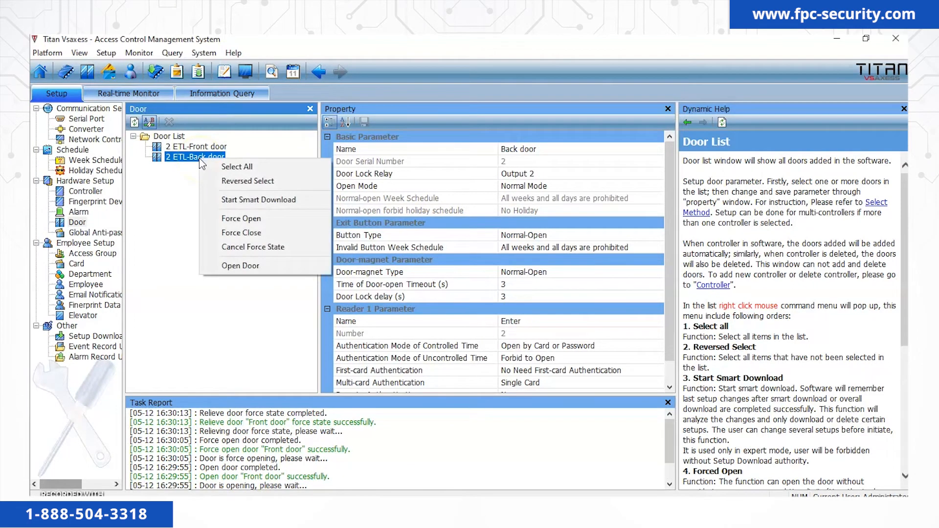
left_click(244, 233)
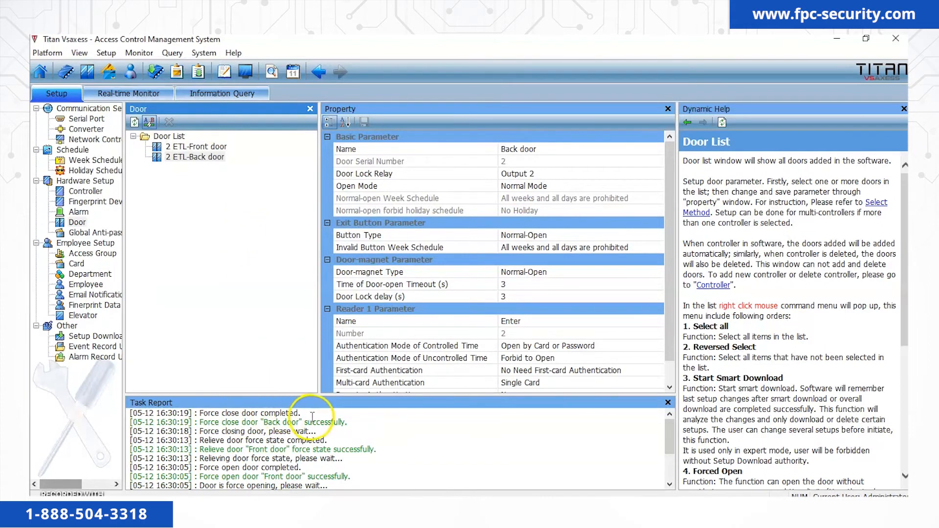
right_click(218, 159)
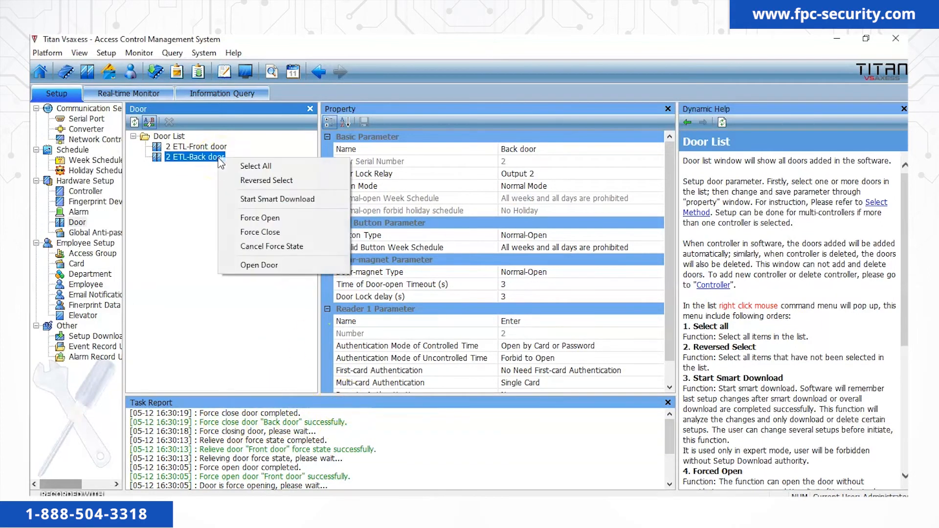
left_click(270, 247)
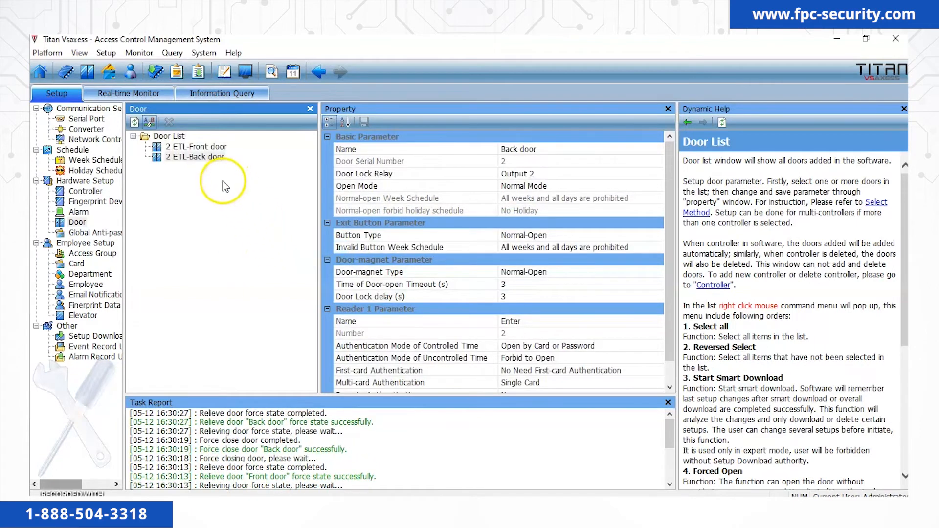
left_click(134, 91)
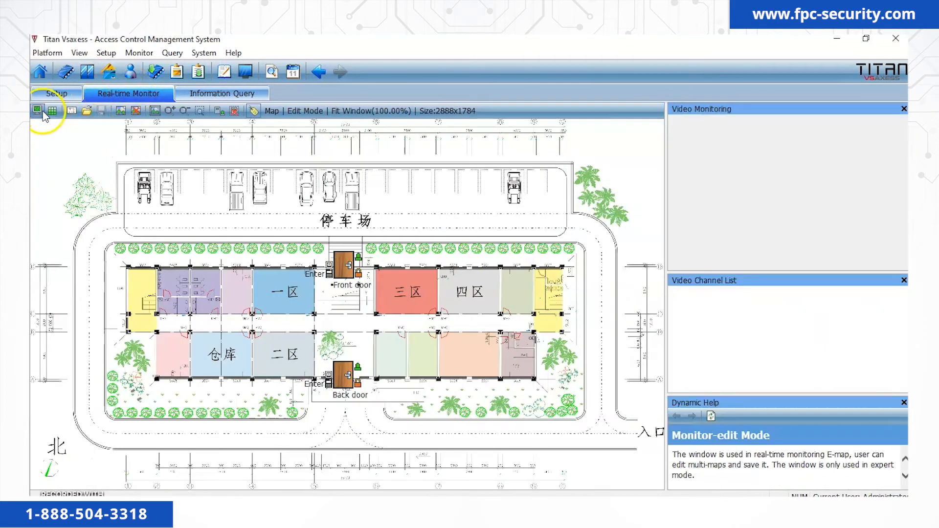
Start map monitoring and force all doors open.
left_click(38, 111)
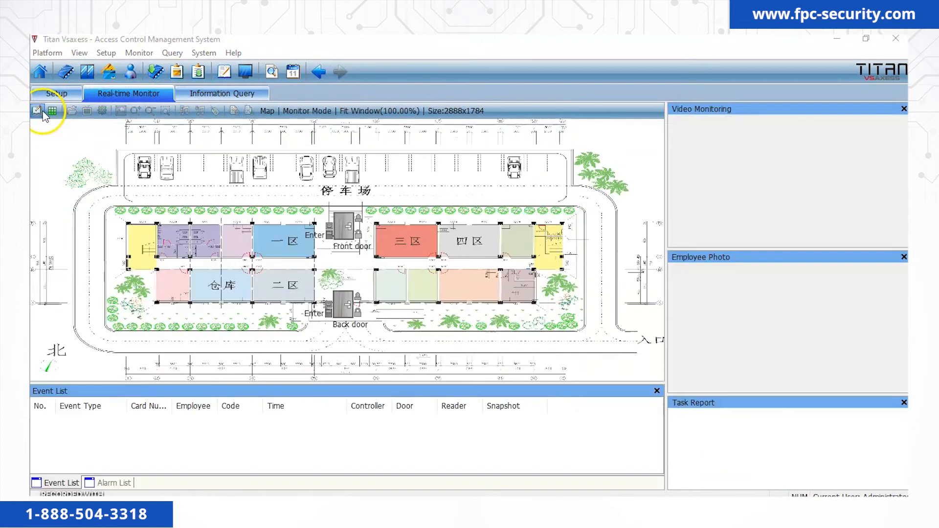
left_click(88, 112)
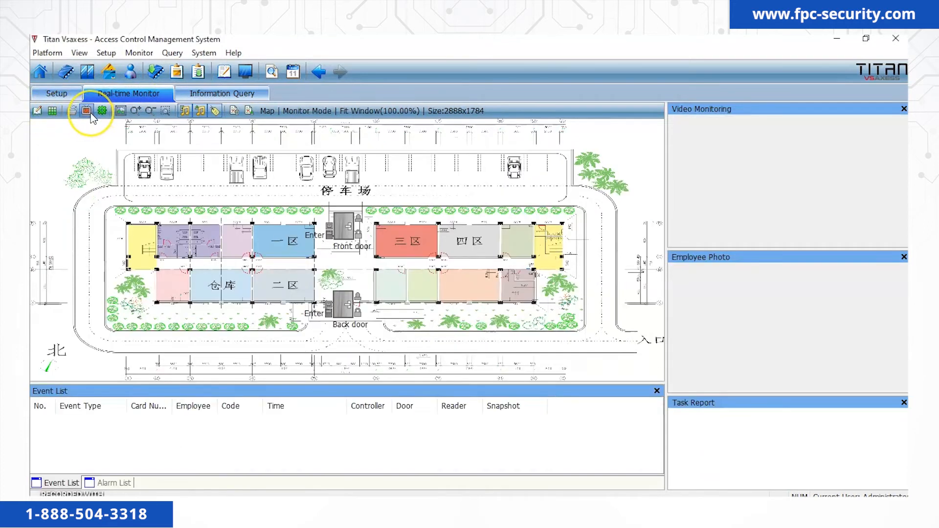
right_click(390, 199)
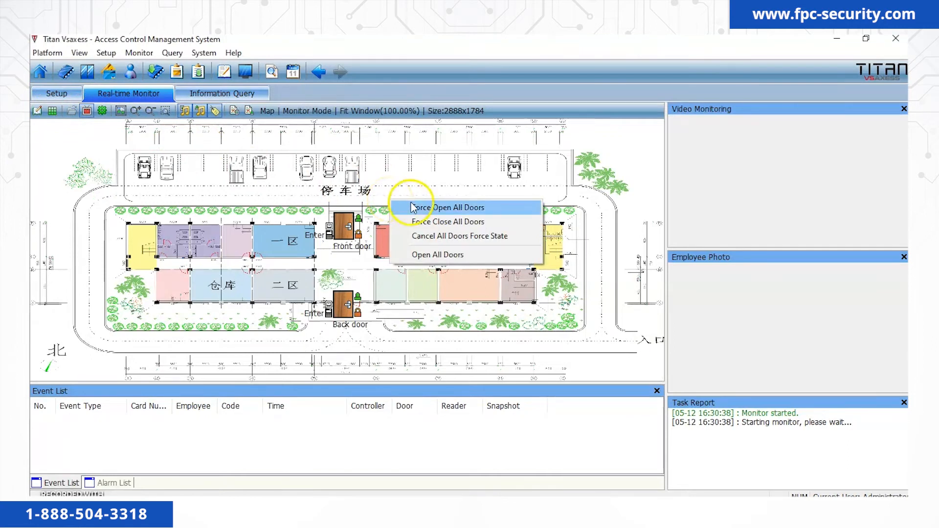
left_click(413, 206)
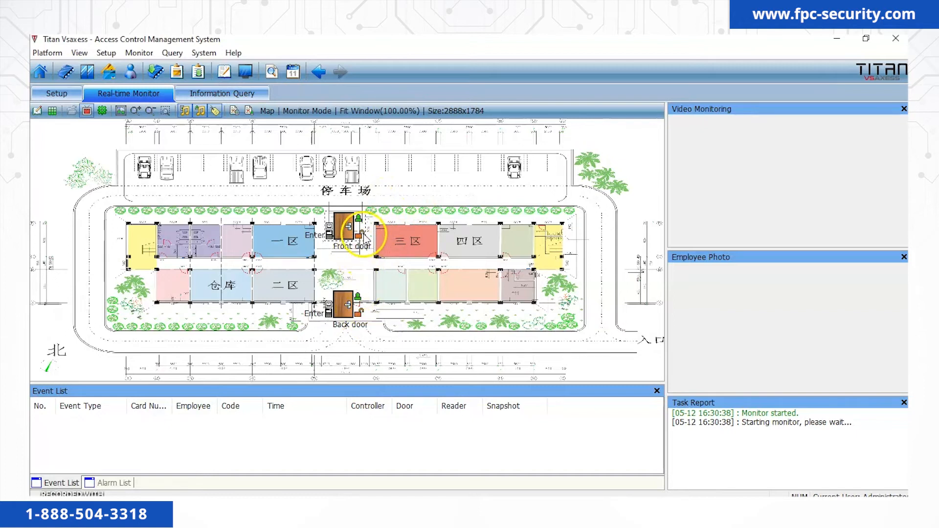
Release the forced state on all doors, then force all doors closed.
right_click(390, 181)
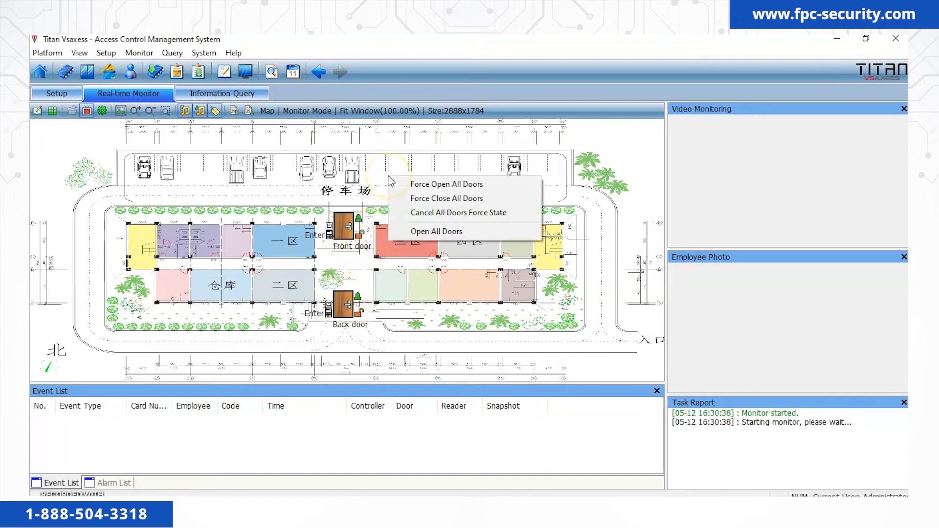
left_click(424, 213)
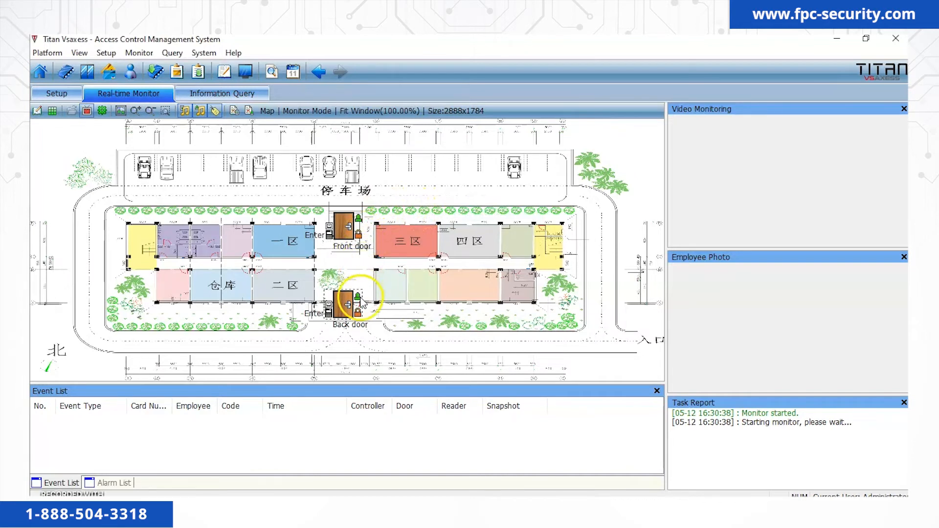
right_click(377, 186)
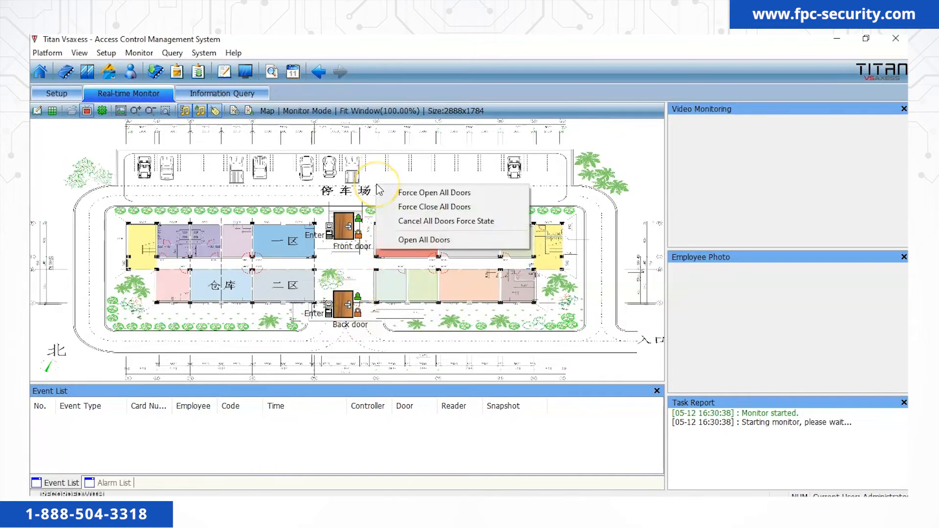
left_click(403, 207)
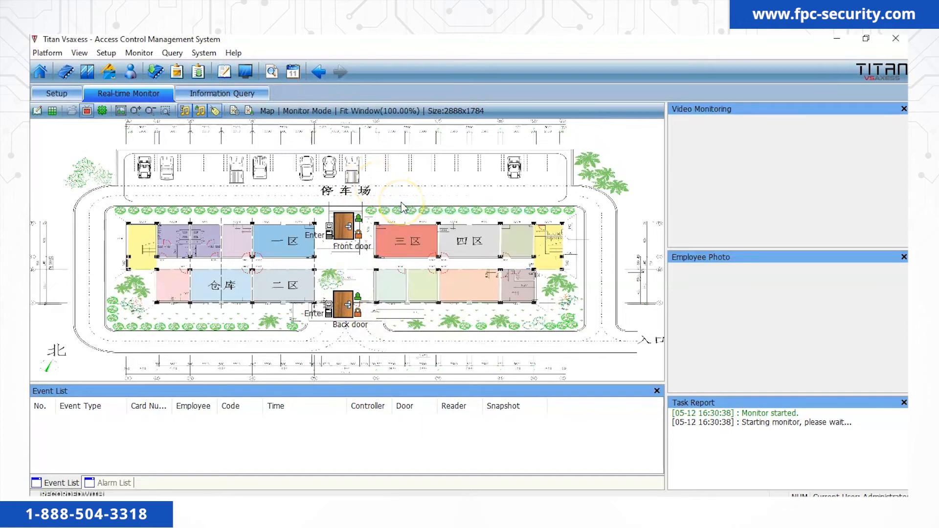
left_click(359, 309)
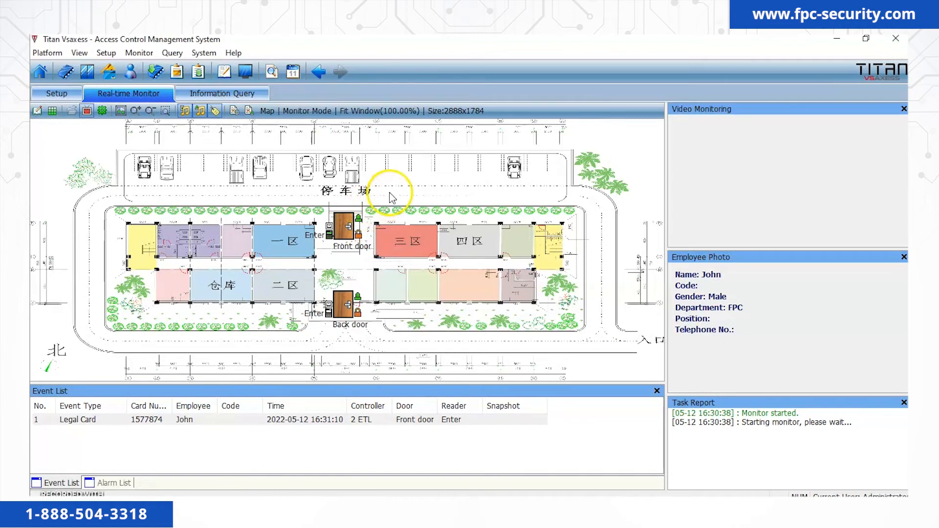
Cancel all doors' force state from the Front door, then stop monitoring and confirm.
right_click(358, 215)
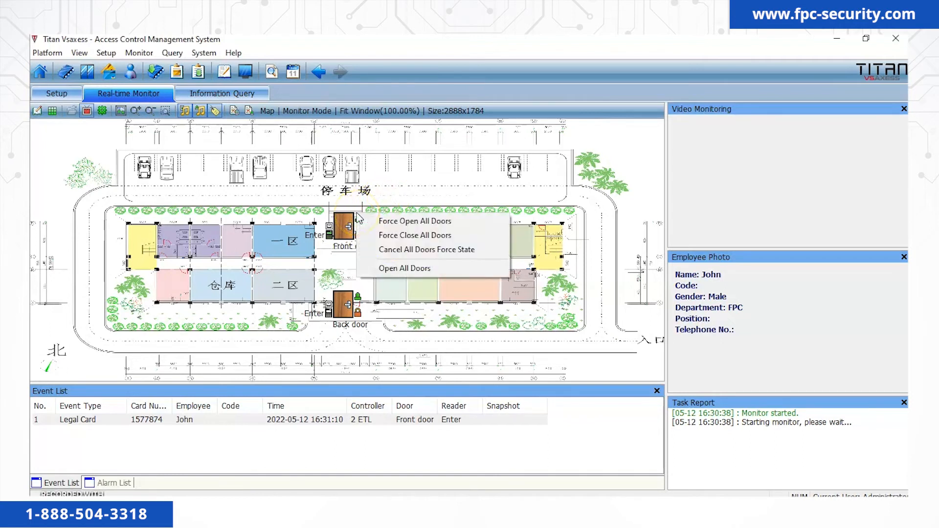
left_click(399, 252)
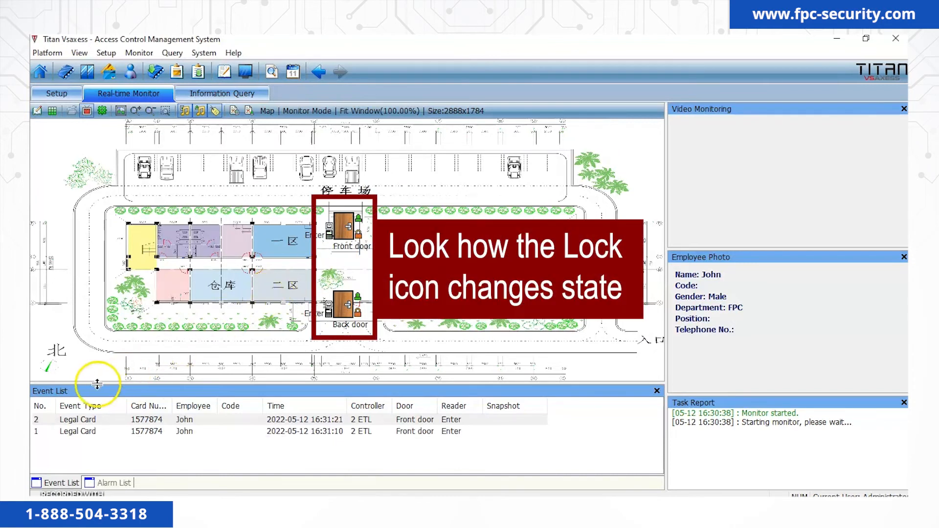
left_click(86, 113)
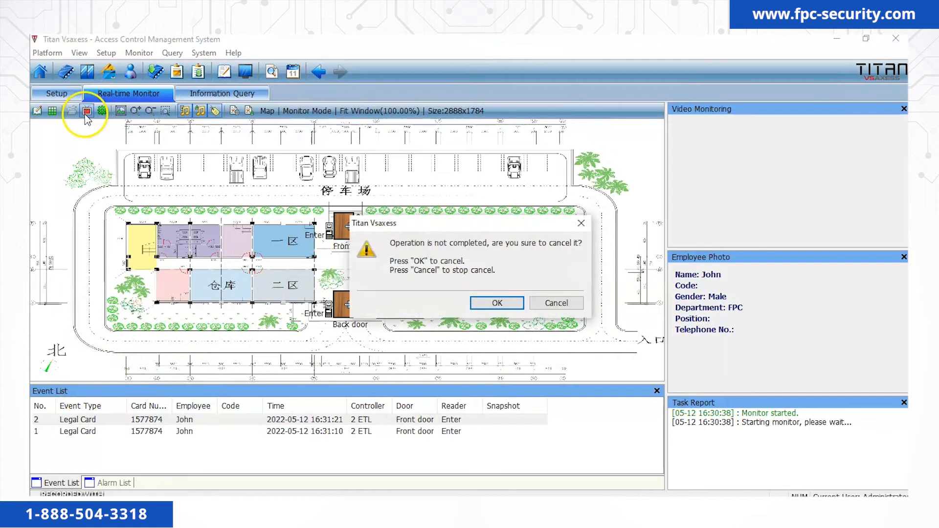
left_click(489, 305)
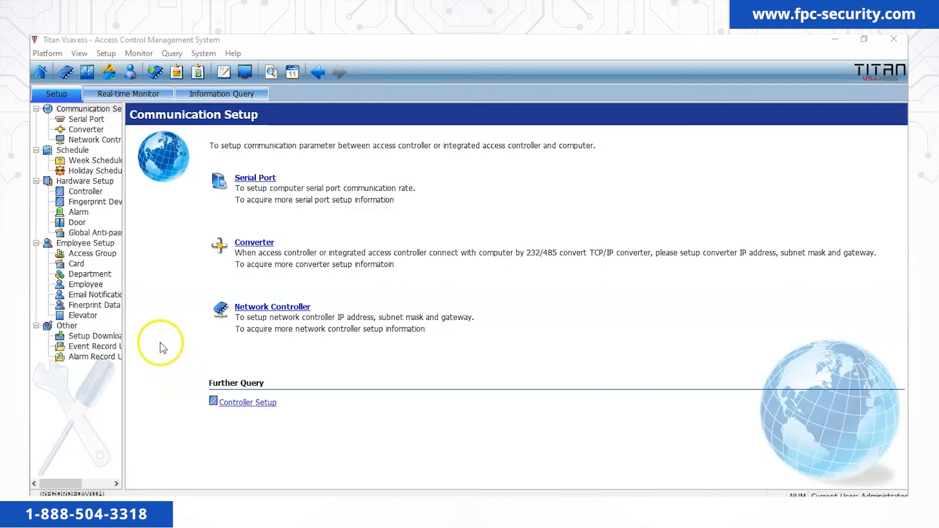
Set the 2 ETL-Front door's Door Lock delay from 3 to 5 seconds and save.
left_click(77, 223)
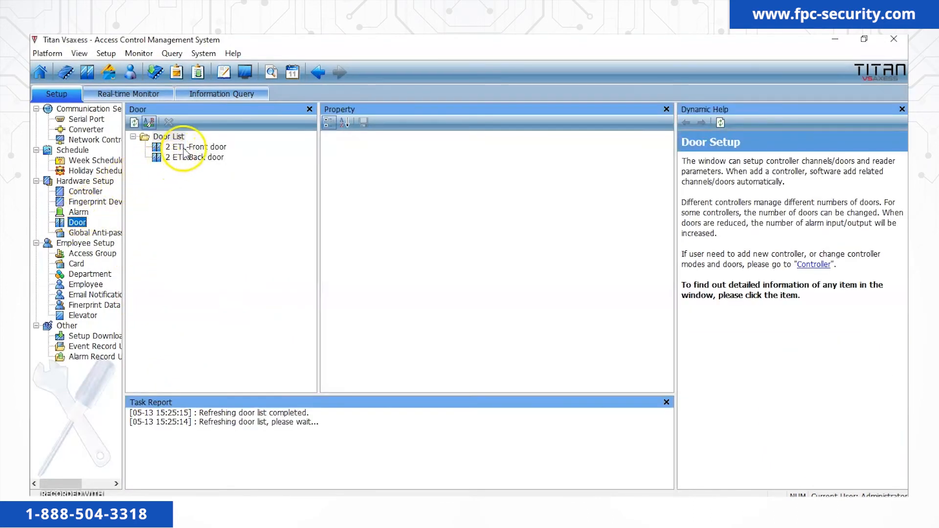
left_click(184, 147)
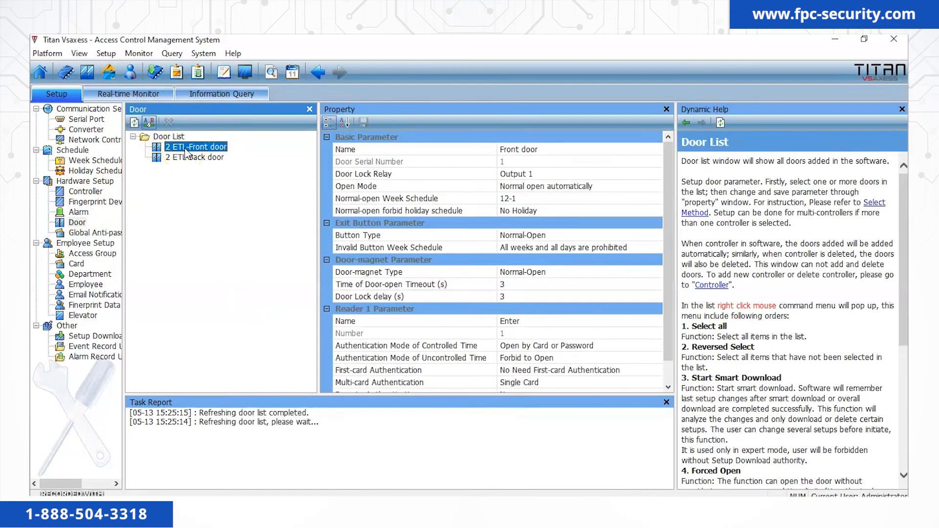
left_click(511, 297)
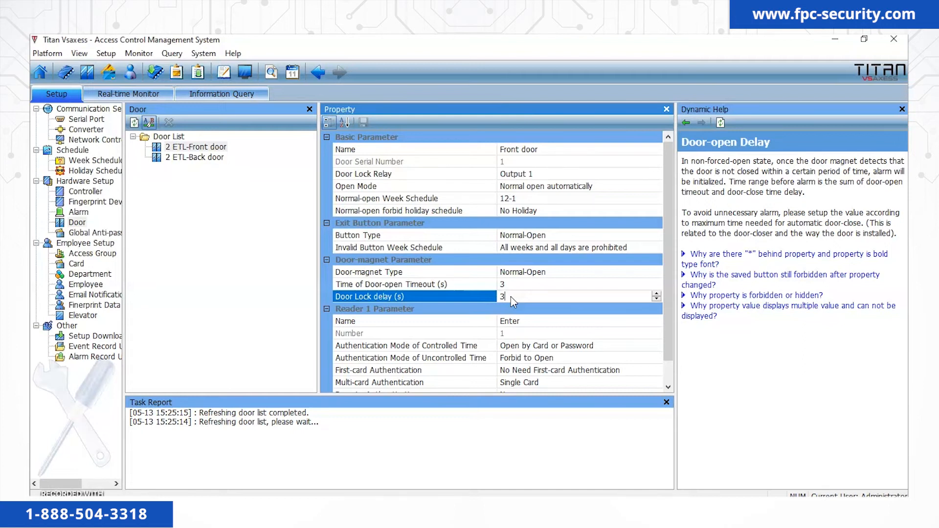
double_click(501, 297)
type("5")
left_click(309, 165)
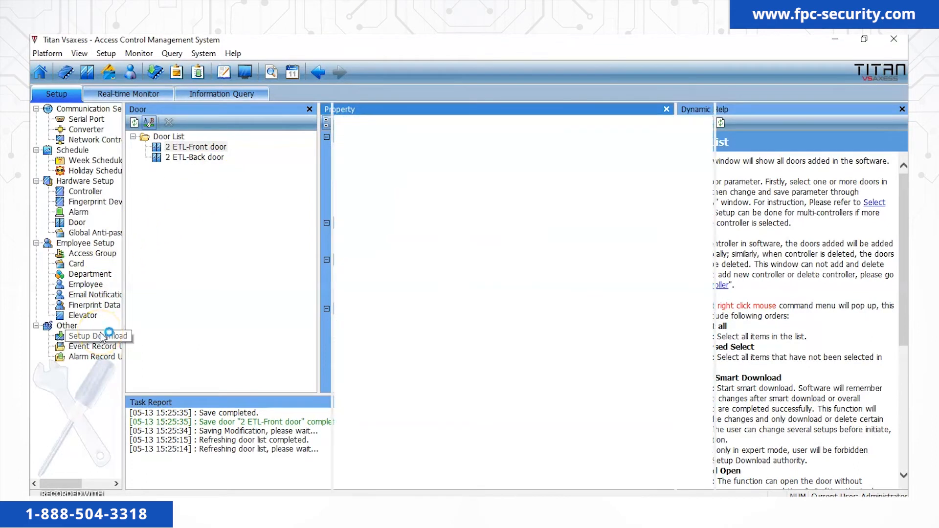
Run Start Smart Download on the 2 ETL controller.
left_click(173, 148)
right_click(175, 153)
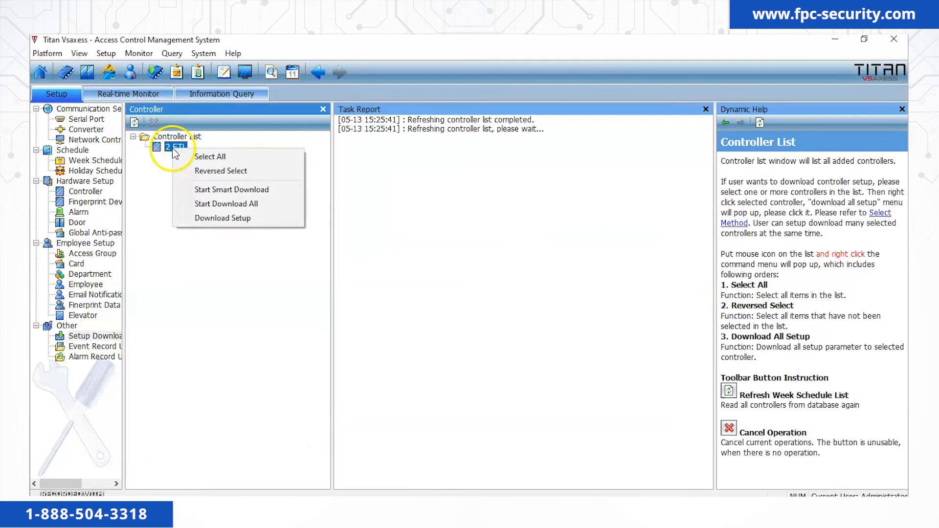
left_click(210, 191)
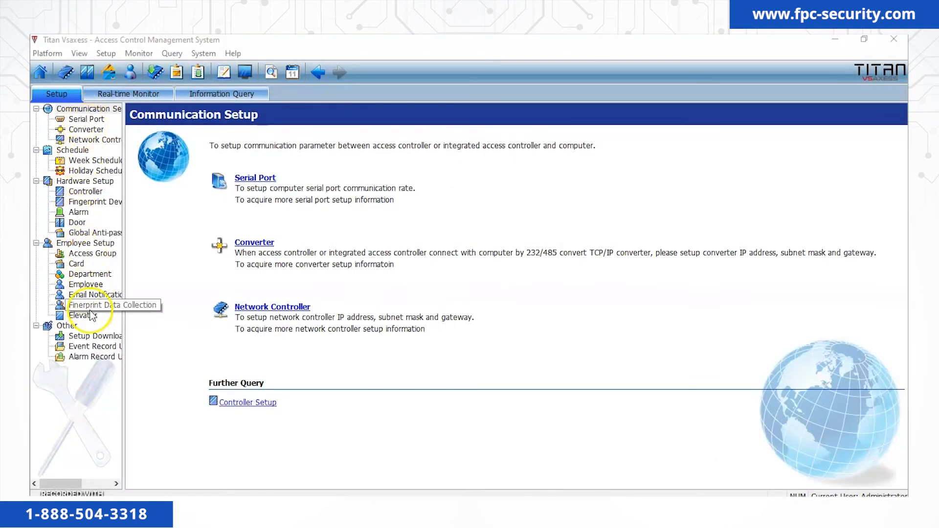
Upload the 2 ETL controller's event records via Event Record Upload.
left_click(88, 346)
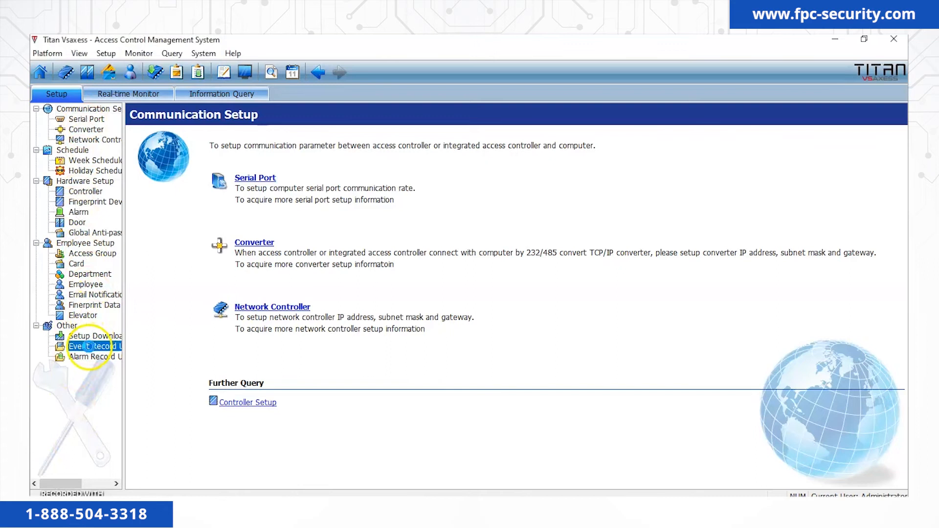
left_click(172, 151)
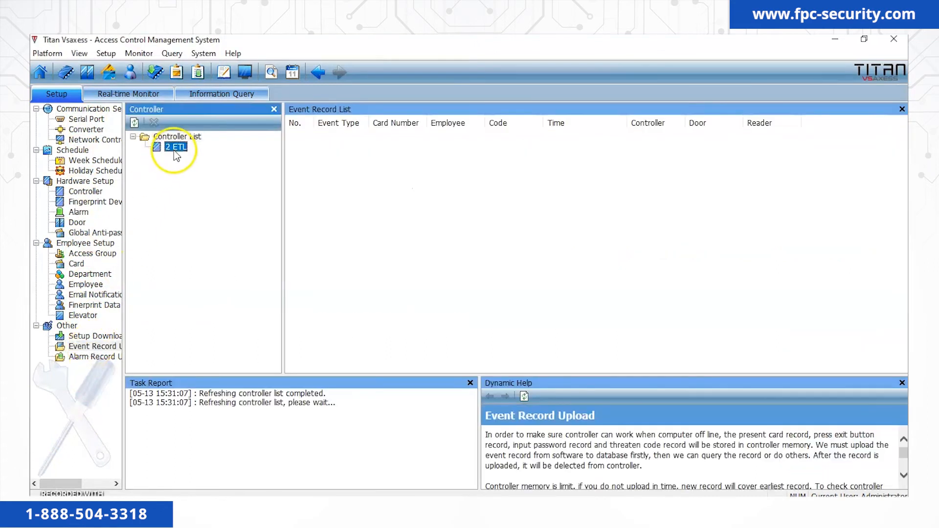
right_click(174, 151)
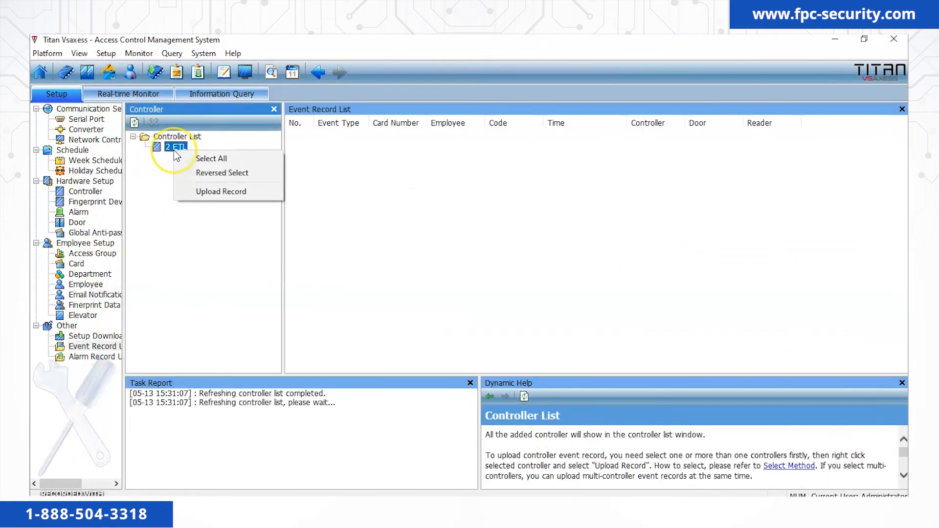
left_click(201, 191)
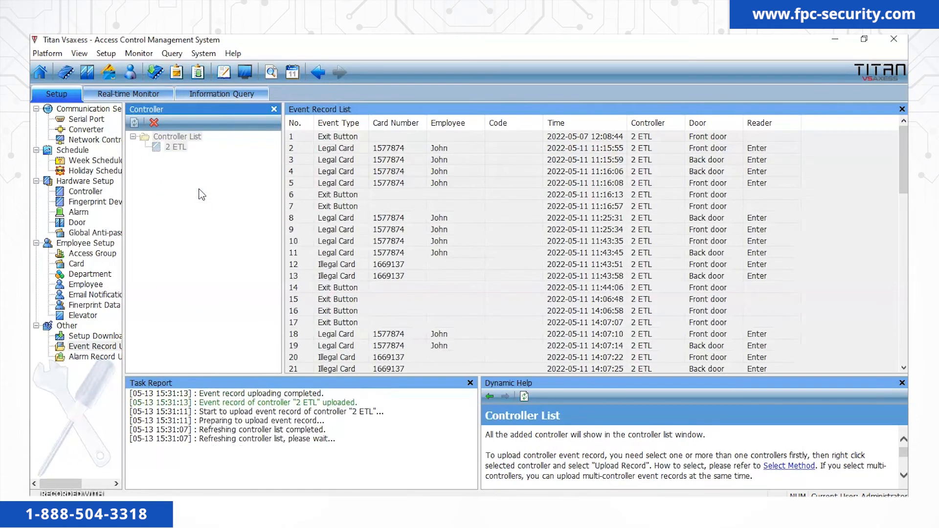
scroll(391, 177, "down", 10)
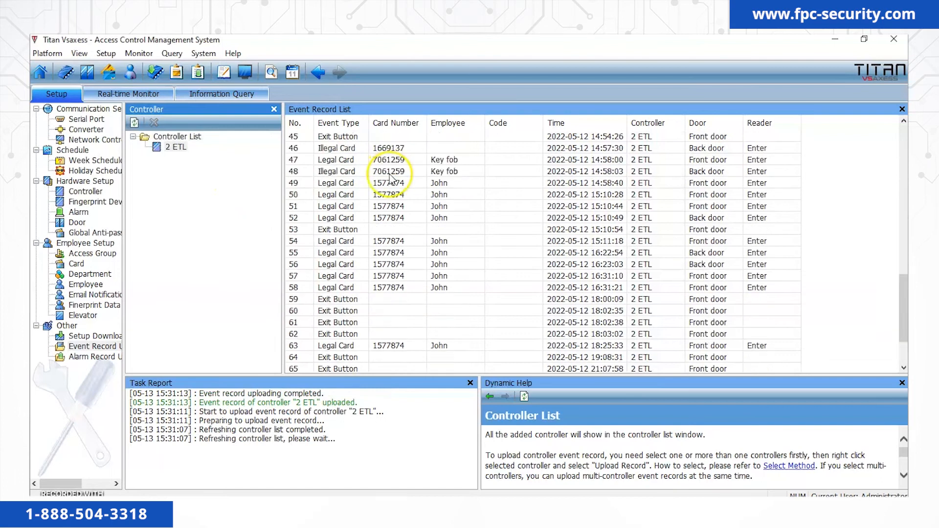
scroll(391, 178, "up", 15)
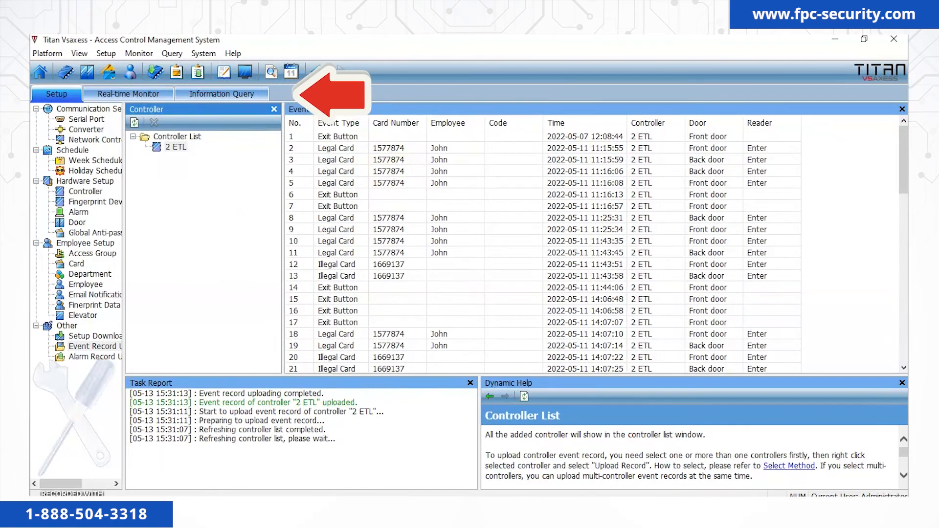
left_click(247, 90)
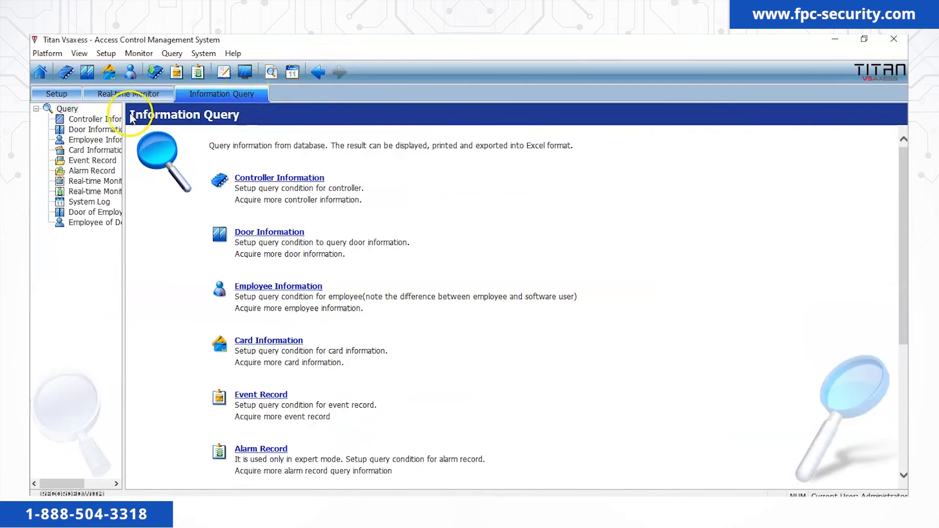
left_click(96, 161)
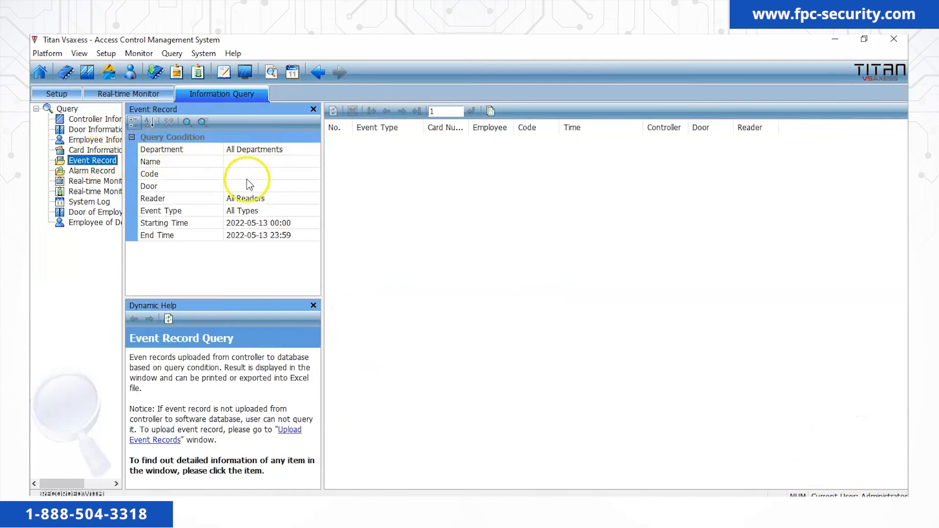
left_click(259, 224)
left_click(269, 224)
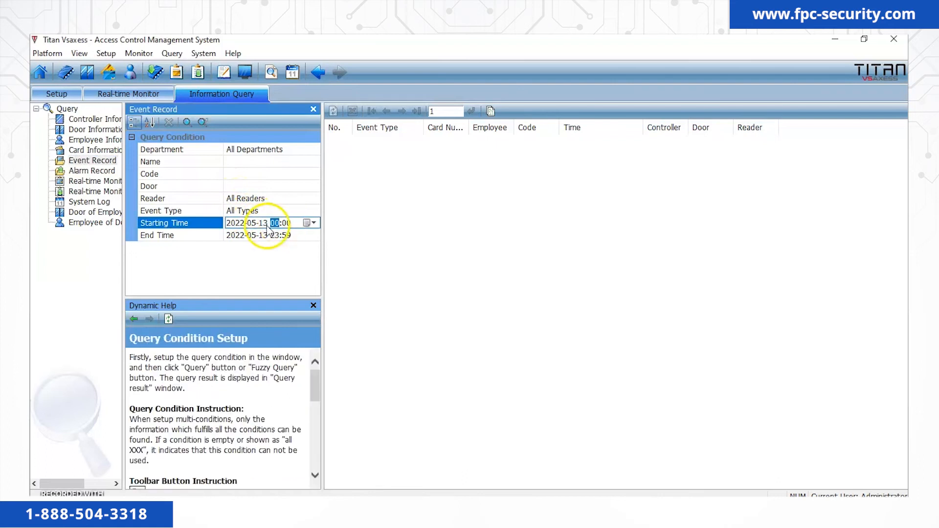
left_click(309, 224)
left_click(269, 284)
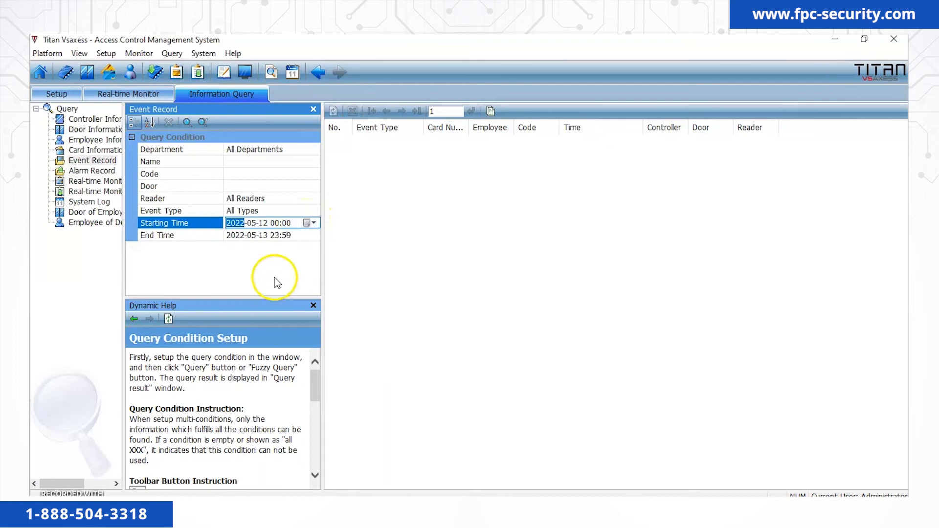
left_click(279, 254)
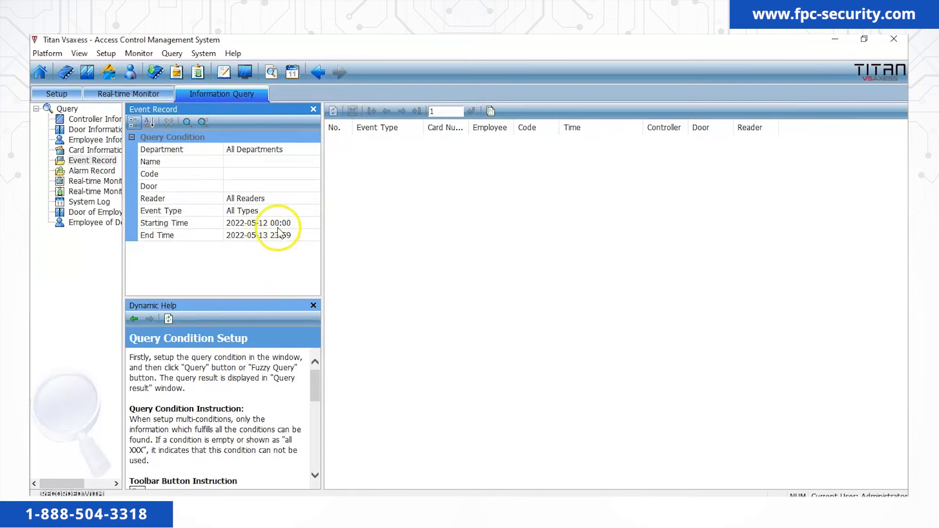
left_click(187, 124)
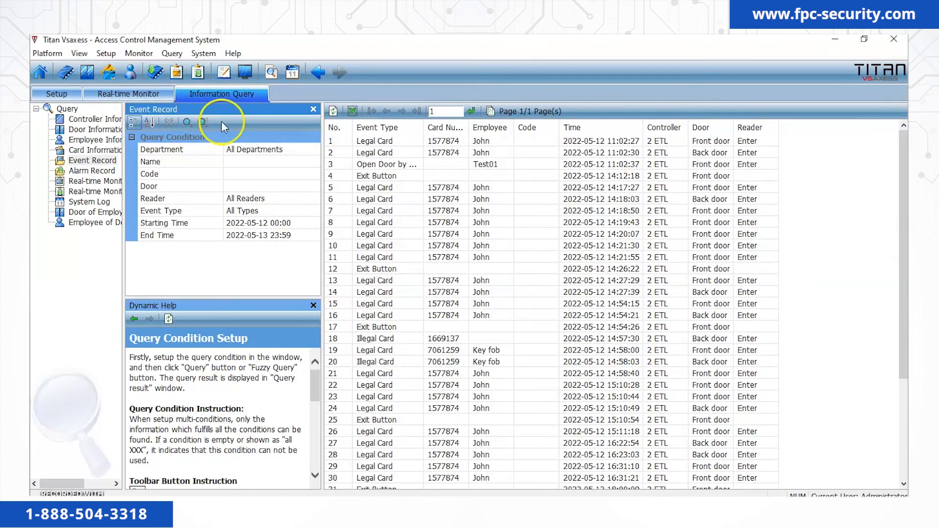
scroll(481, 172, "down", 5)
scroll(480, 172, "up", 5)
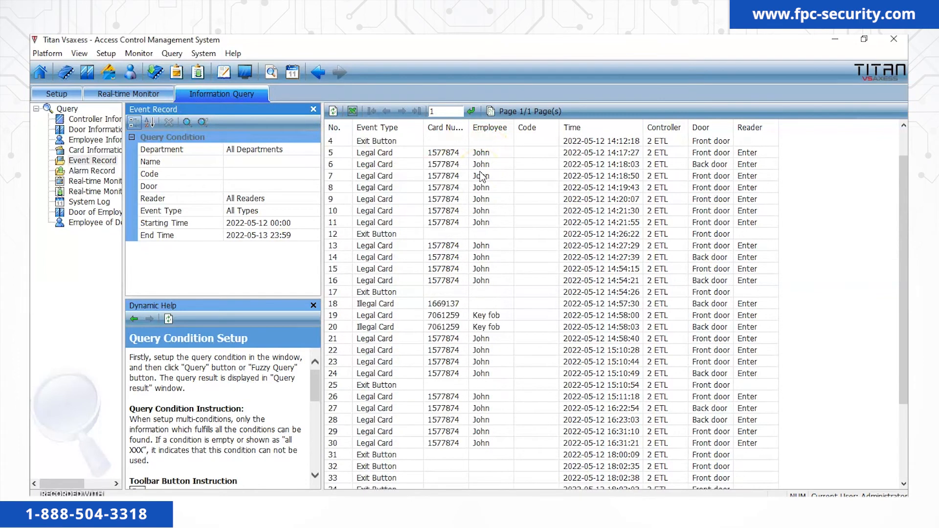
scroll(483, 177, "down", 6)
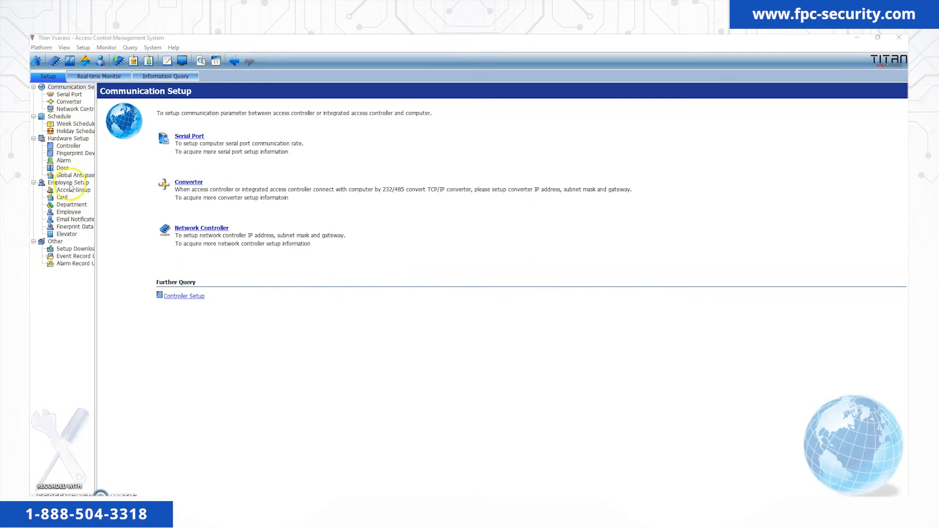
Look up the FPC department's properties in the department settings.
left_click(71, 205)
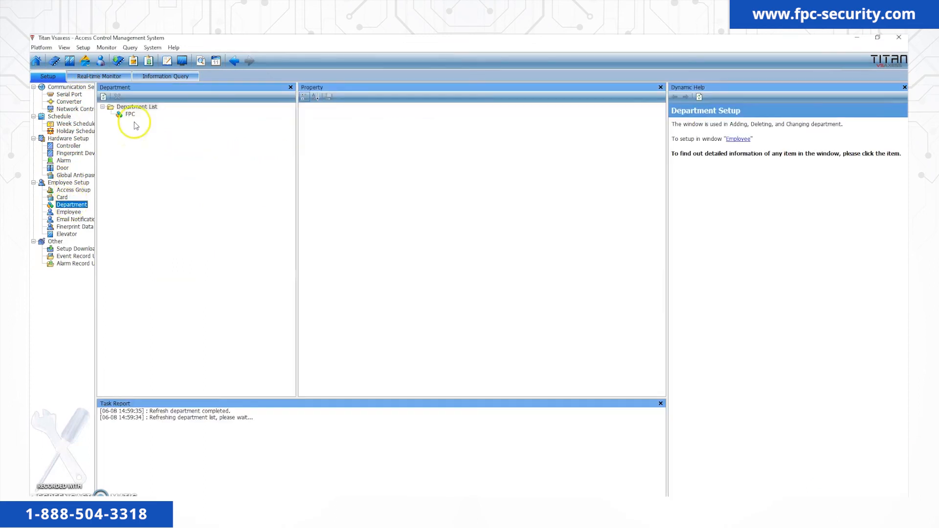
left_click(130, 115)
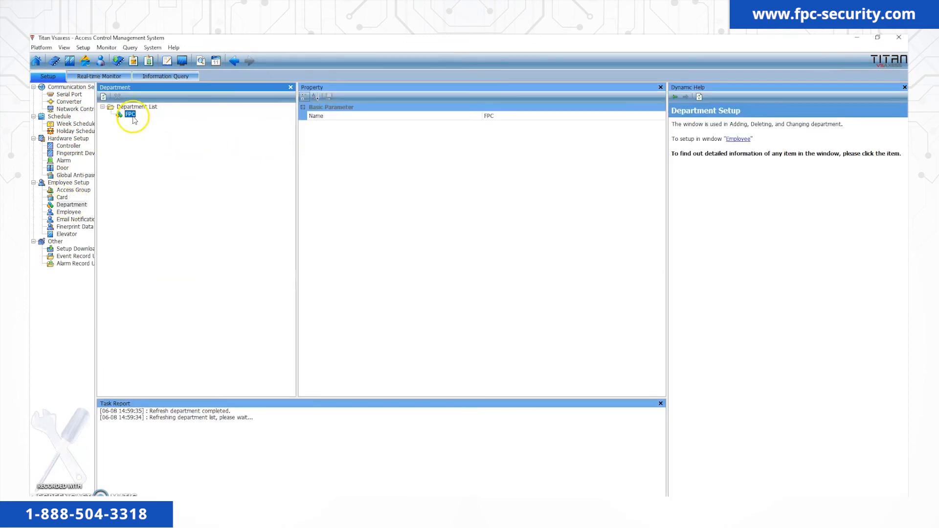
left_click(330, 100)
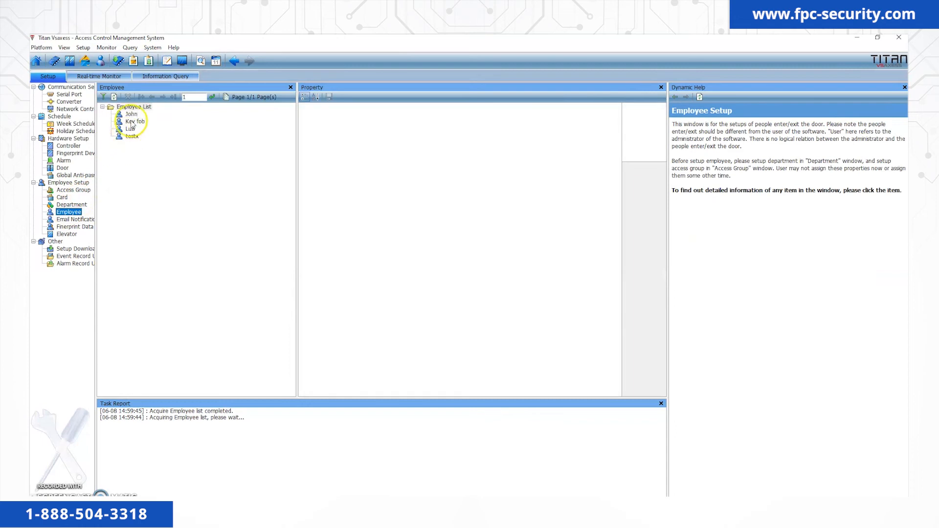
Assign employee testx to the FPC department and save the change.
left_click(131, 114)
left_click(134, 121)
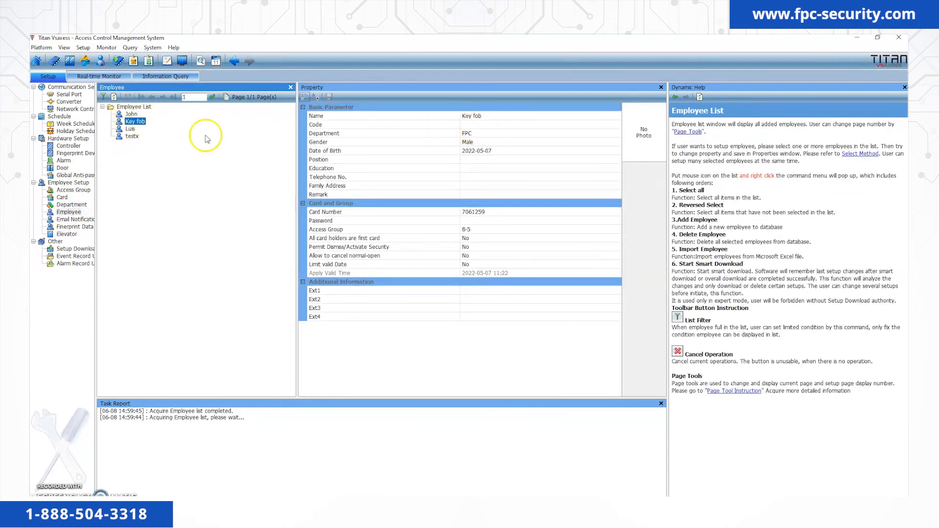
left_click(132, 136)
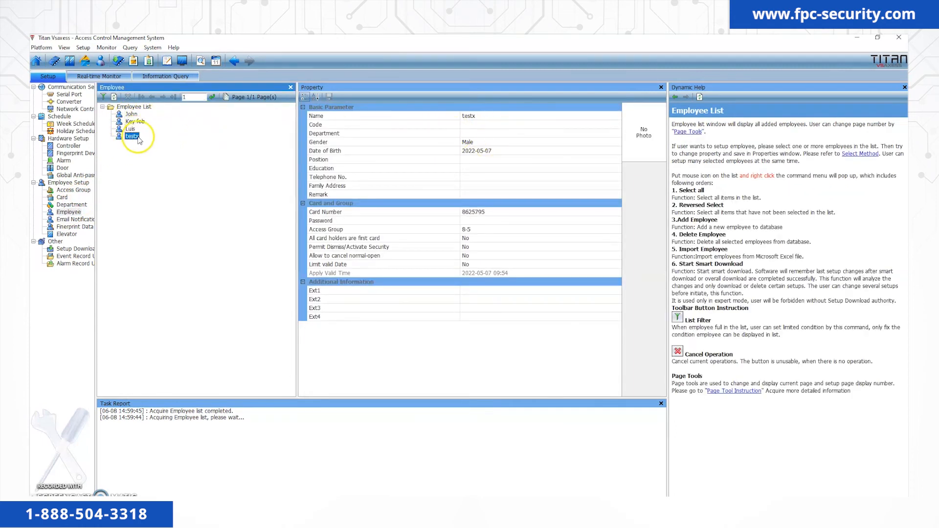
left_click(465, 133)
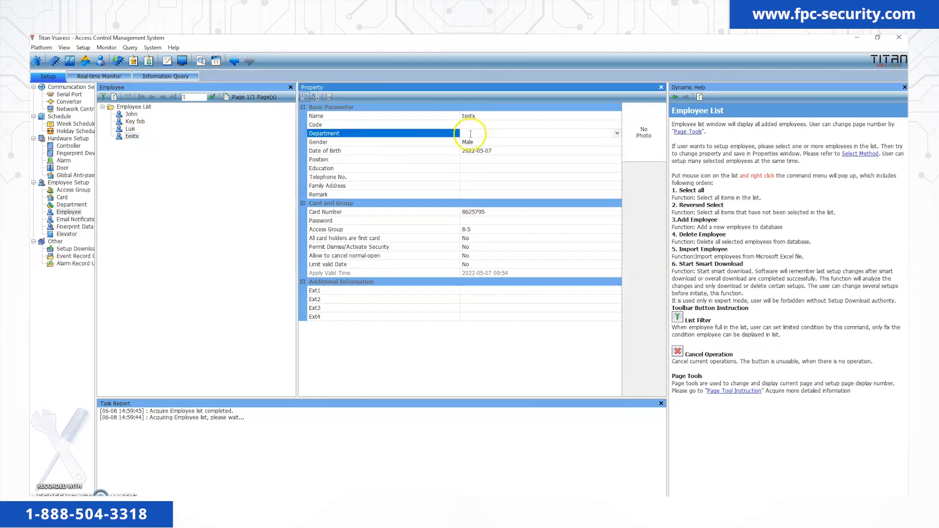
left_click(616, 133)
left_click(503, 147)
left_click(331, 98)
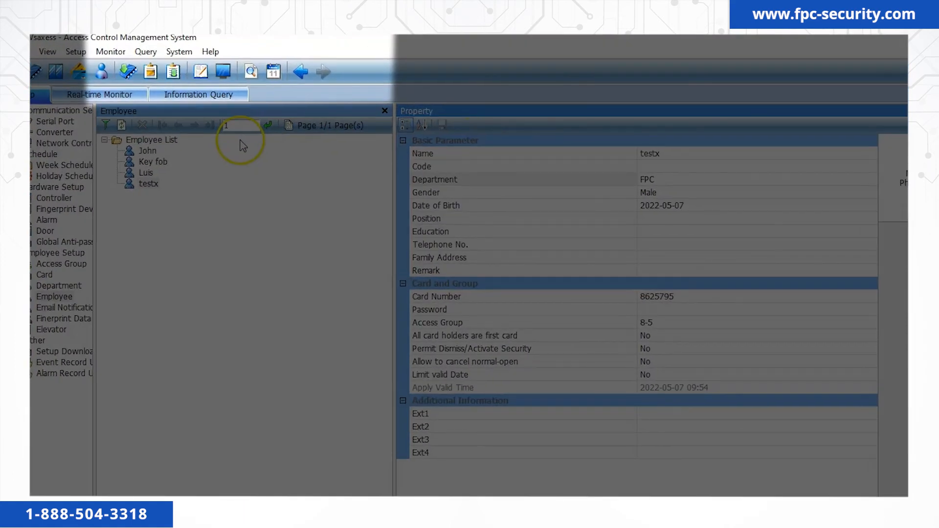
Switch to the Attendance Management System and set the Attendance Mode to Complex Attendance.
left_click(177, 53)
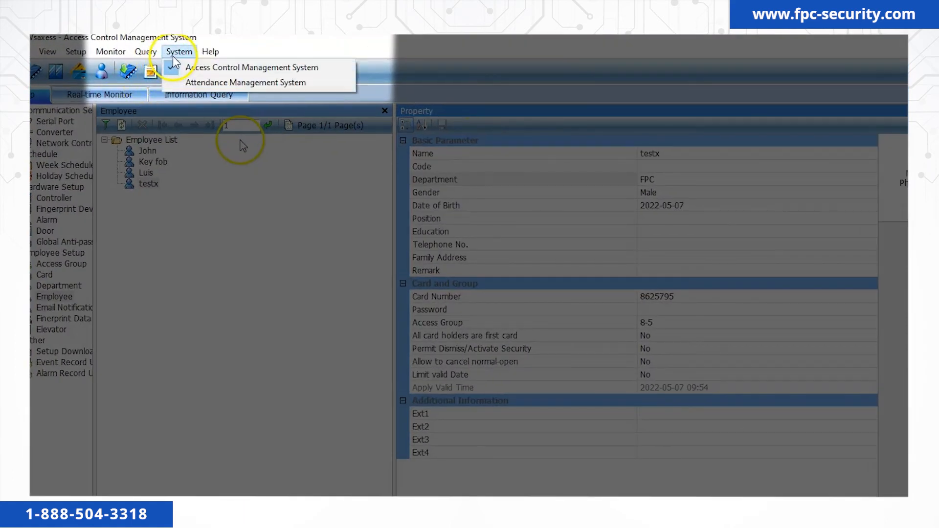
left_click(186, 79)
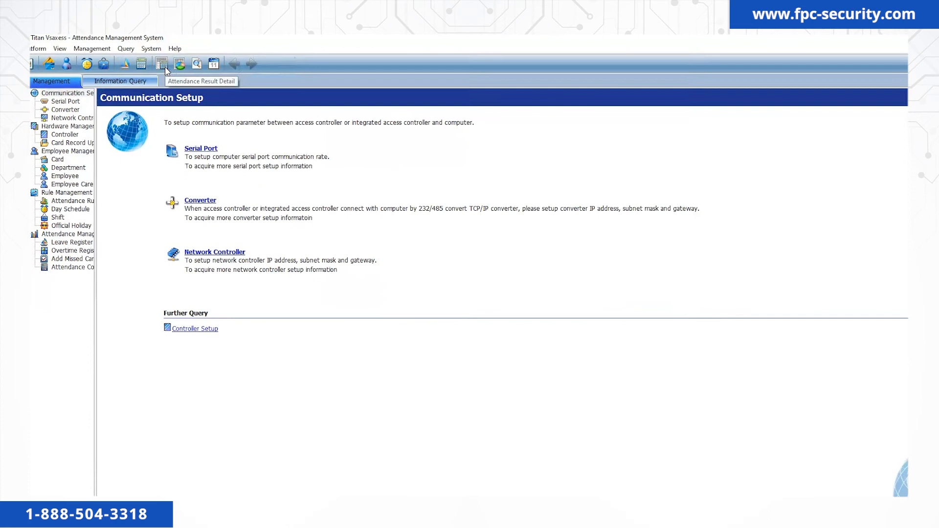
left_click(73, 182)
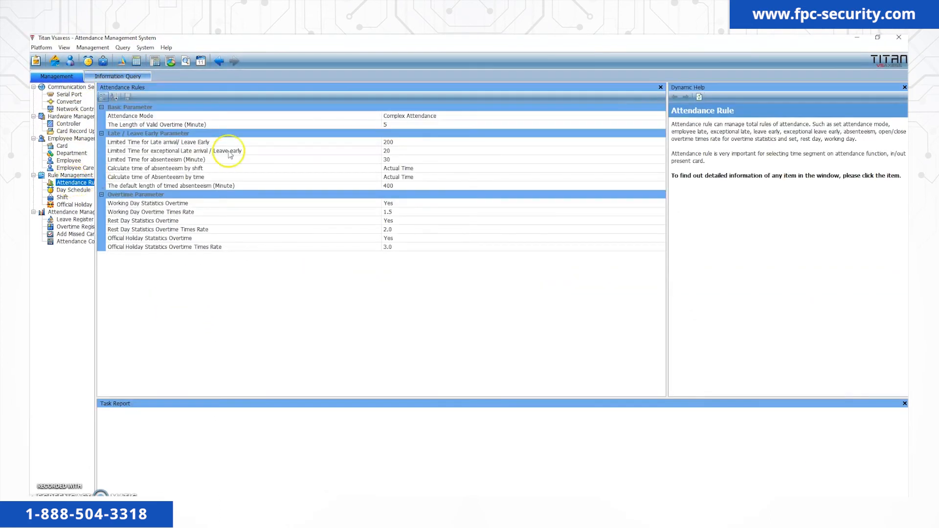
left_click(421, 116)
left_click(662, 116)
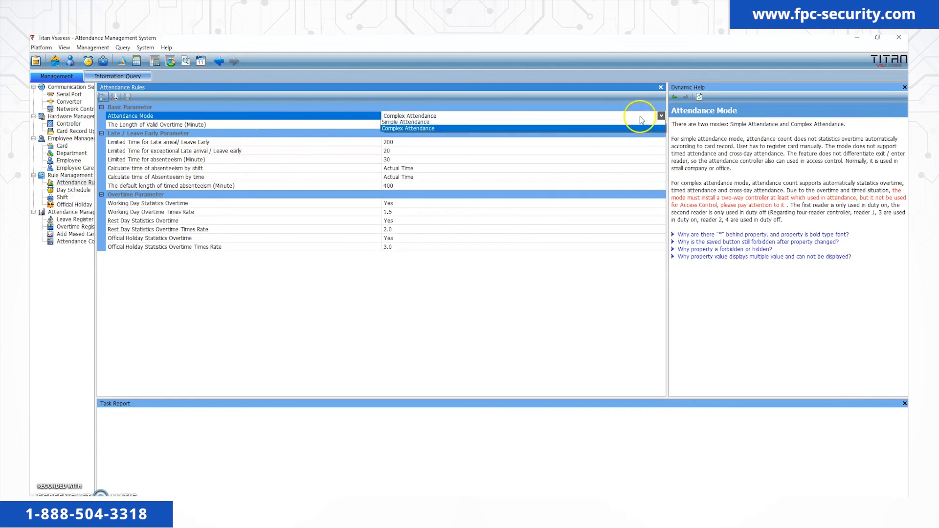
left_click(428, 136)
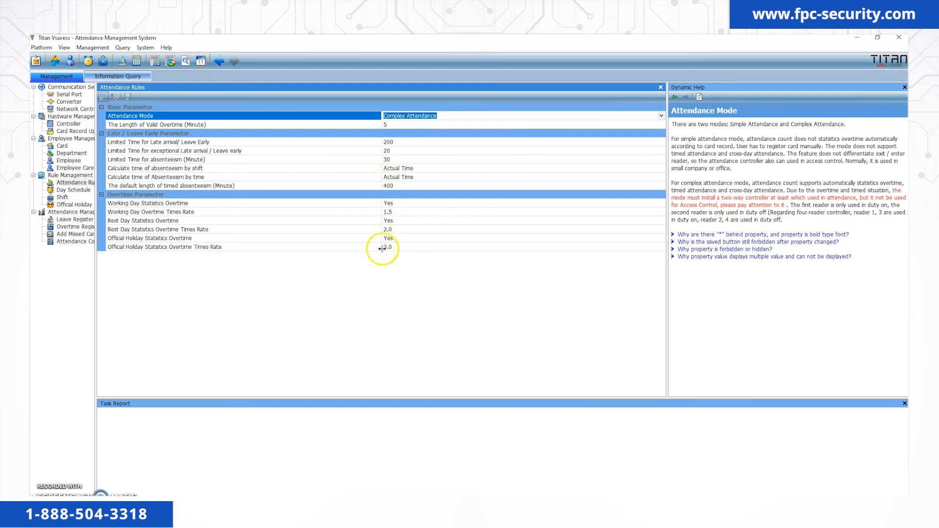
left_click(80, 189)
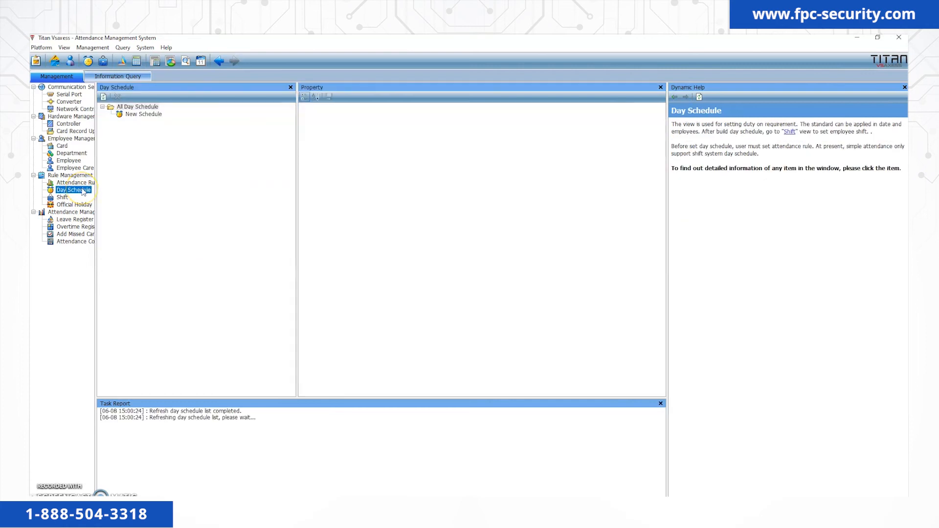
Review New Schedule's card-presenting times and its shifts, 08:00–12:00 and 13:00–17:00.
left_click(132, 114)
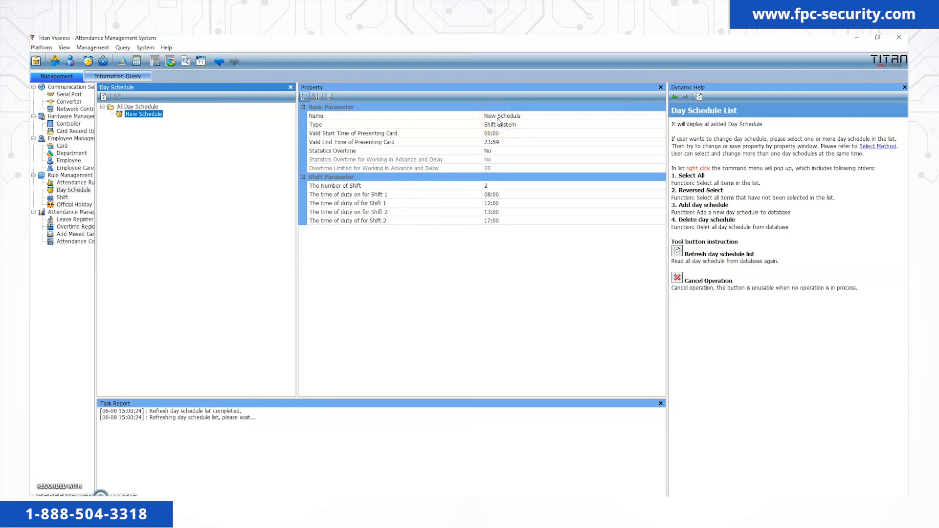
left_click(499, 134)
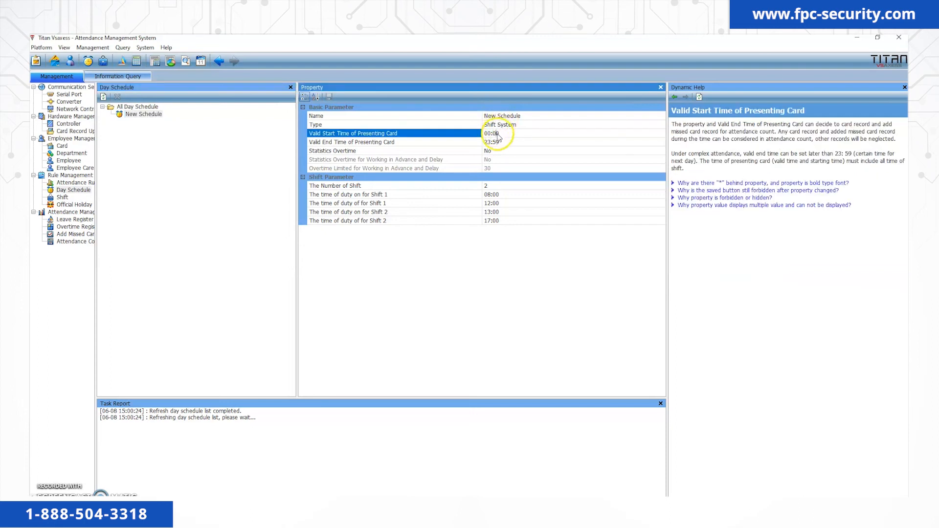
left_click(498, 143)
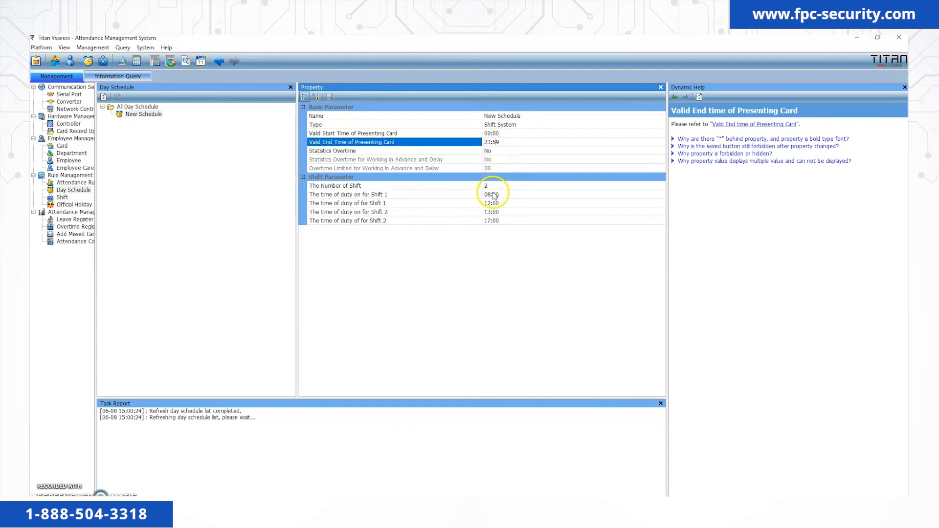
left_click(493, 194)
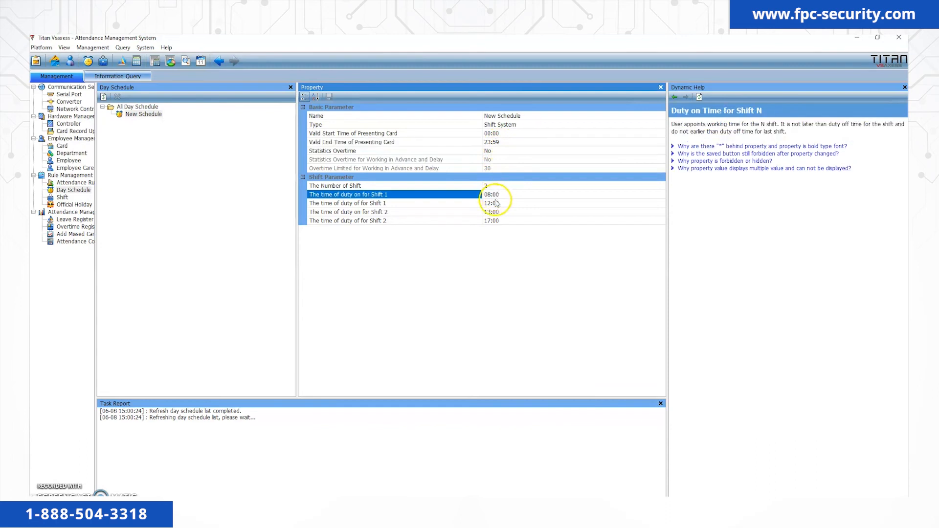
left_click(497, 204)
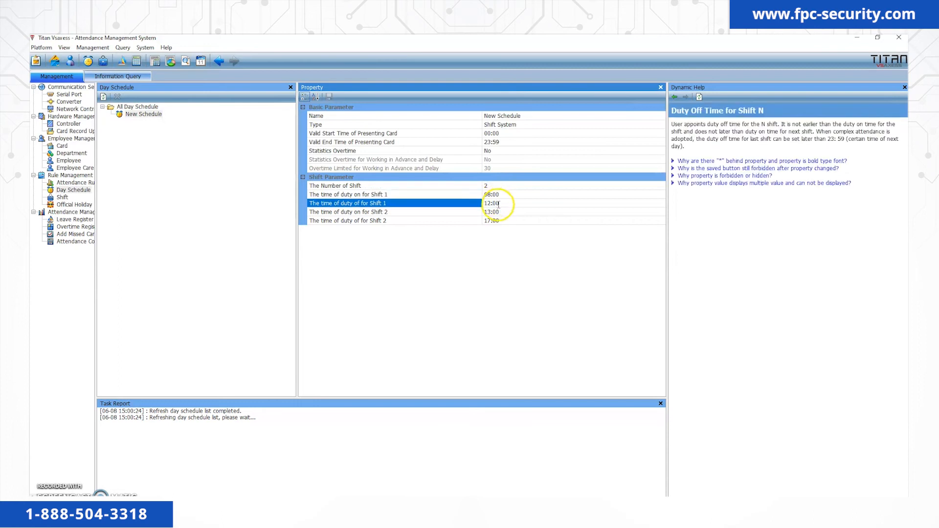
left_click(502, 212)
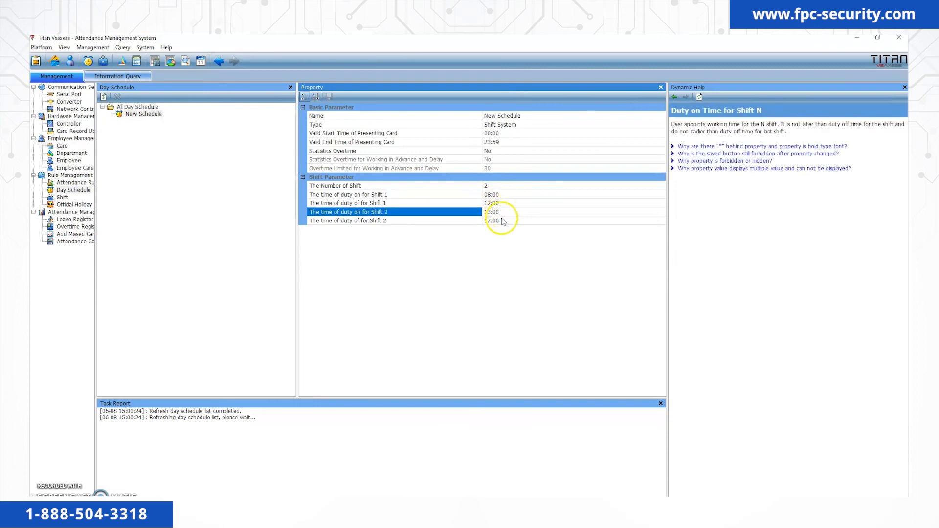
left_click(502, 222)
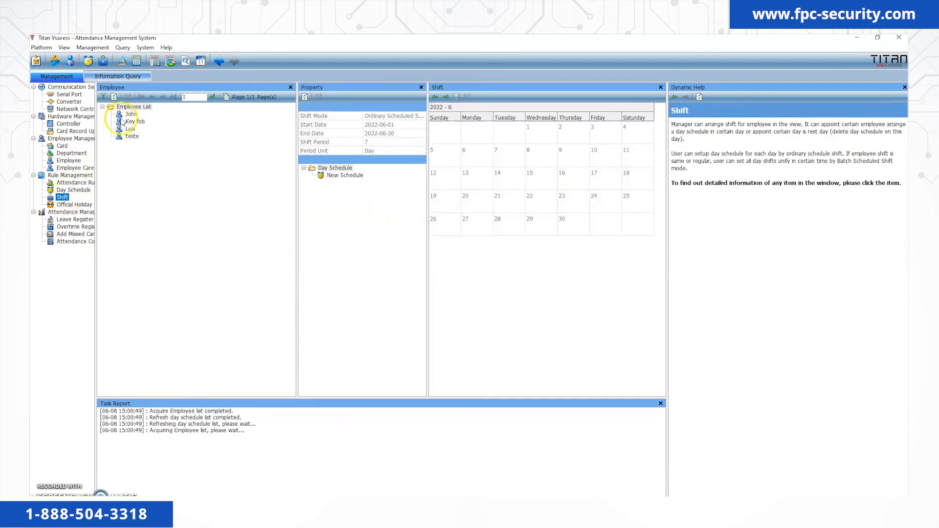
Select all employees and assign New Schedule to June 7 through June 11.
left_click(129, 115)
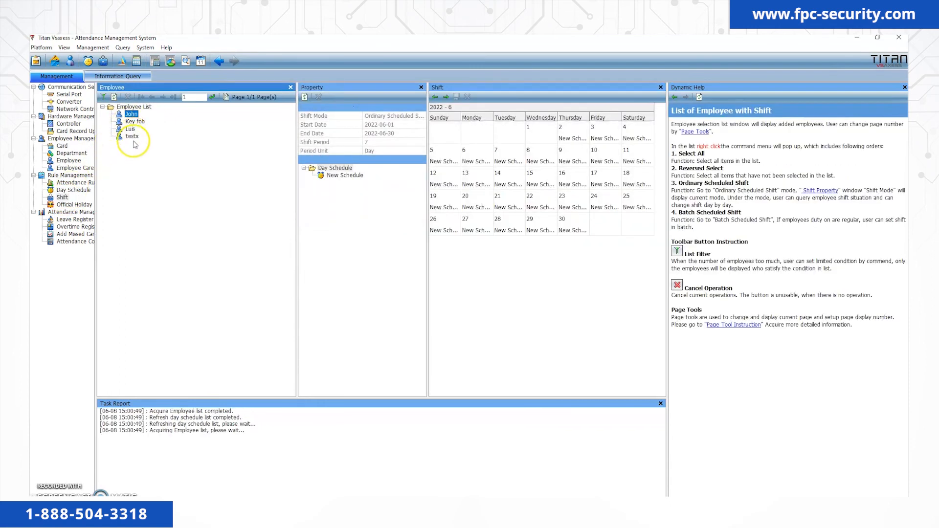
left_click(134, 139)
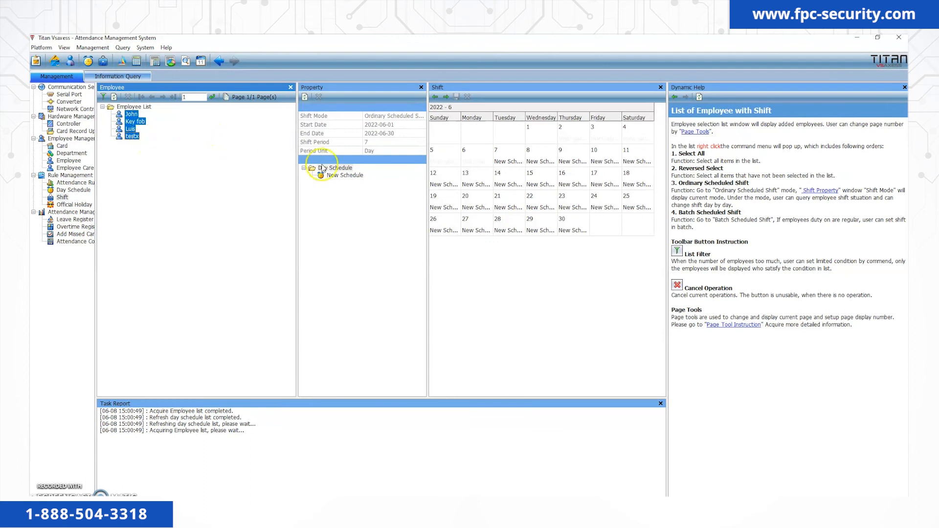
left_click(349, 177)
left_click(509, 157)
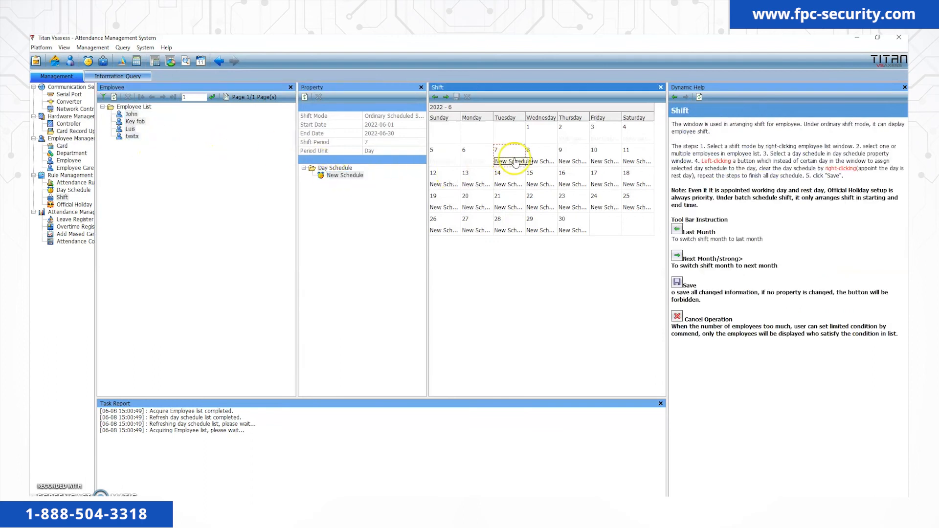
left_click(544, 161)
left_click(566, 161)
left_click(599, 161)
left_click(627, 159)
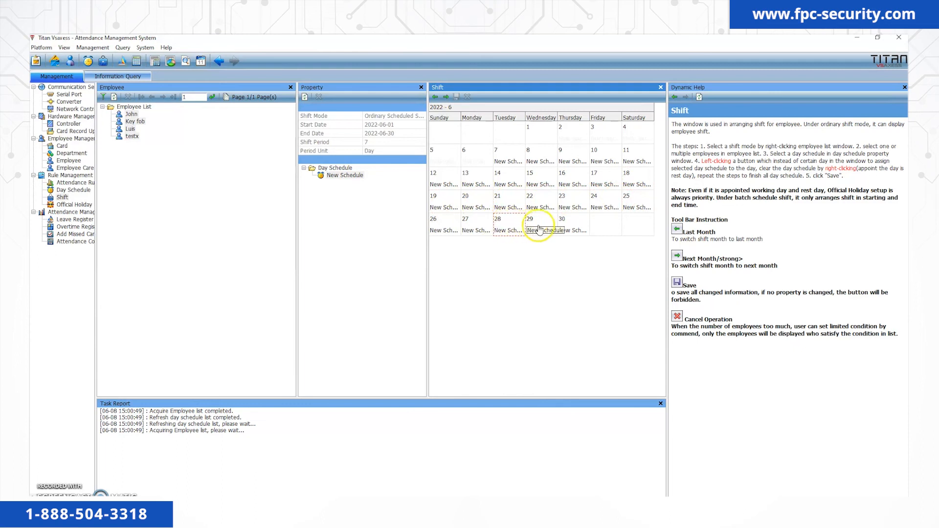
Assign New Schedule to every day of July 2022 and save the shift assignments.
left_click(446, 97)
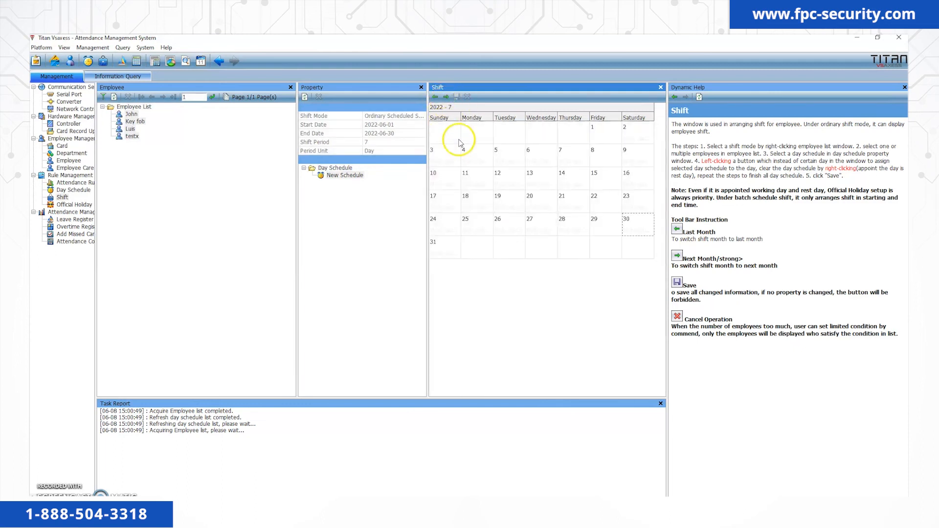
left_click(612, 139)
left_click(629, 138)
left_click(450, 157)
left_click(479, 158)
left_click(510, 160)
left_click(545, 162)
left_click(575, 161)
left_click(606, 161)
left_click(631, 160)
left_click(453, 182)
left_click(482, 181)
left_click(514, 180)
left_click(544, 180)
left_click(573, 181)
left_click(605, 181)
left_click(636, 181)
left_click(445, 204)
left_click(477, 204)
left_click(509, 204)
left_click(541, 204)
left_click(572, 204)
left_click(606, 206)
left_click(636, 204)
left_click(443, 226)
left_click(475, 226)
left_click(509, 226)
left_click(541, 227)
left_click(575, 226)
left_click(606, 226)
left_click(631, 227)
left_click(447, 242)
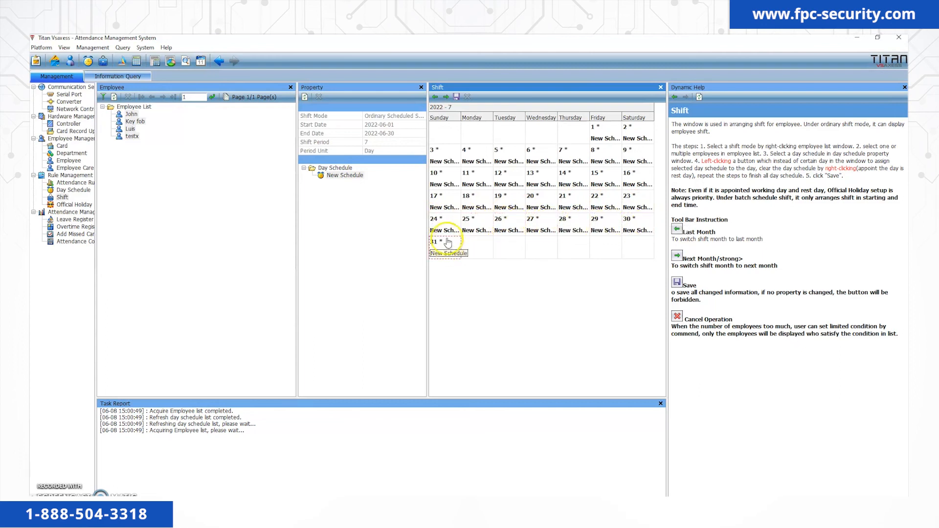
left_click(456, 97)
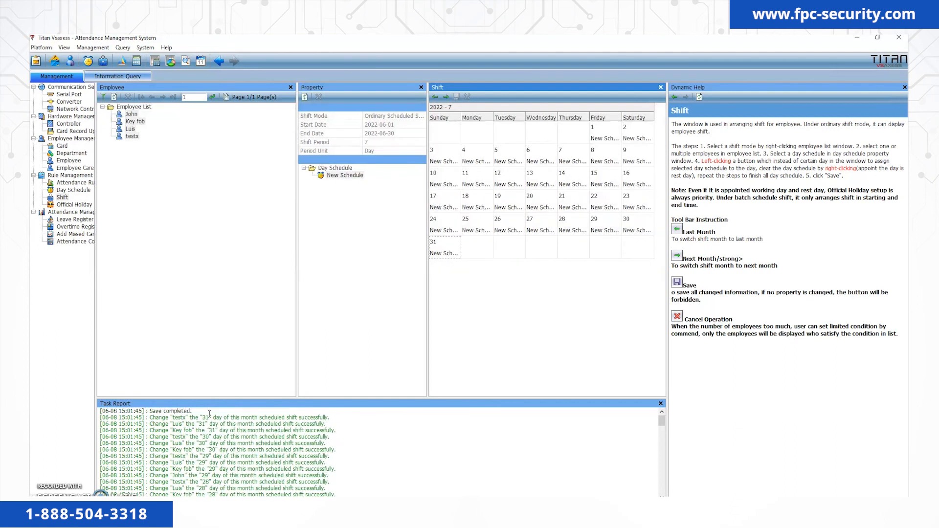
left_click(68, 242)
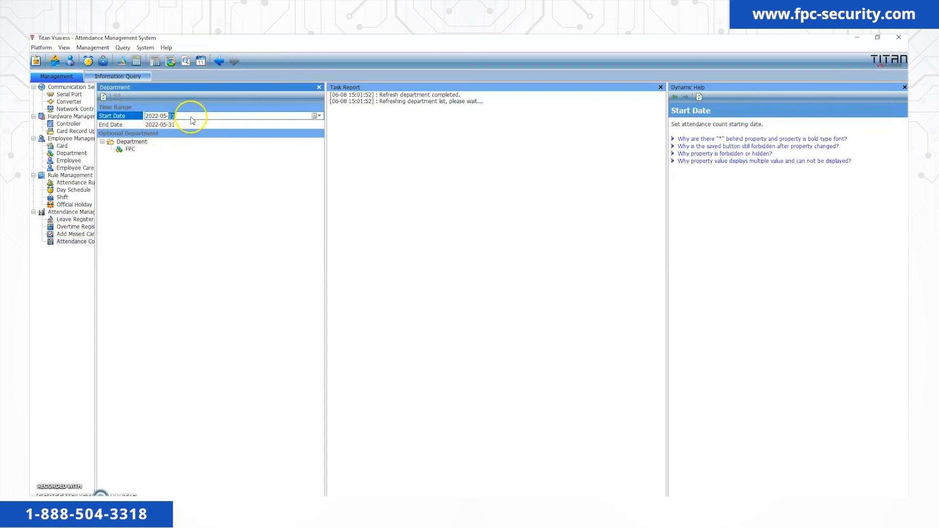
Set the attendance count start and end dates to 2022-06-08.
left_click(317, 115)
left_click(319, 128)
left_click(273, 152)
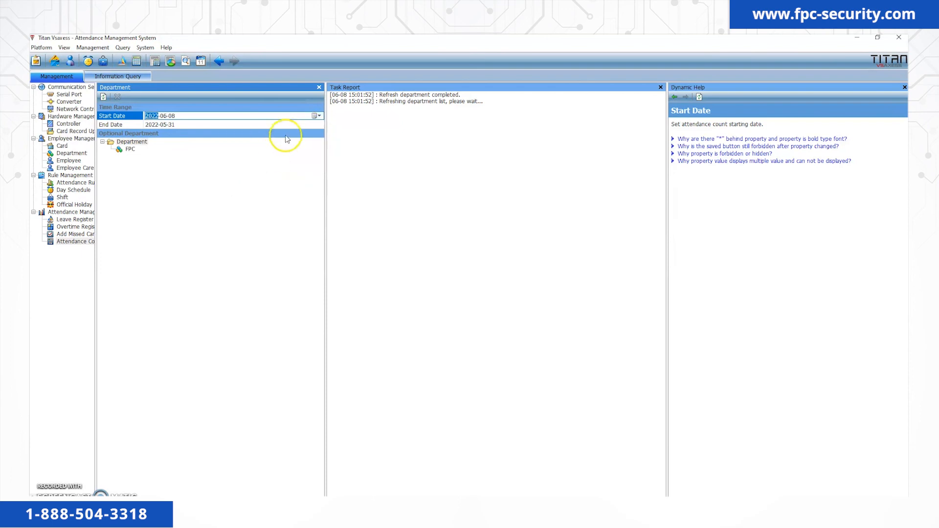
left_click(313, 125)
Count attendance for all FPC employees, then switch to the Access Control Management System.
left_click(130, 149)
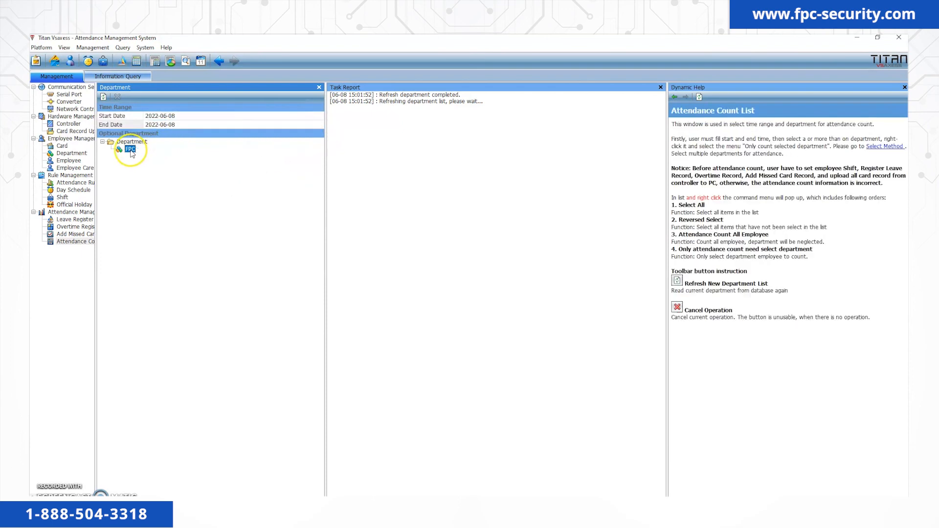
right_click(132, 153)
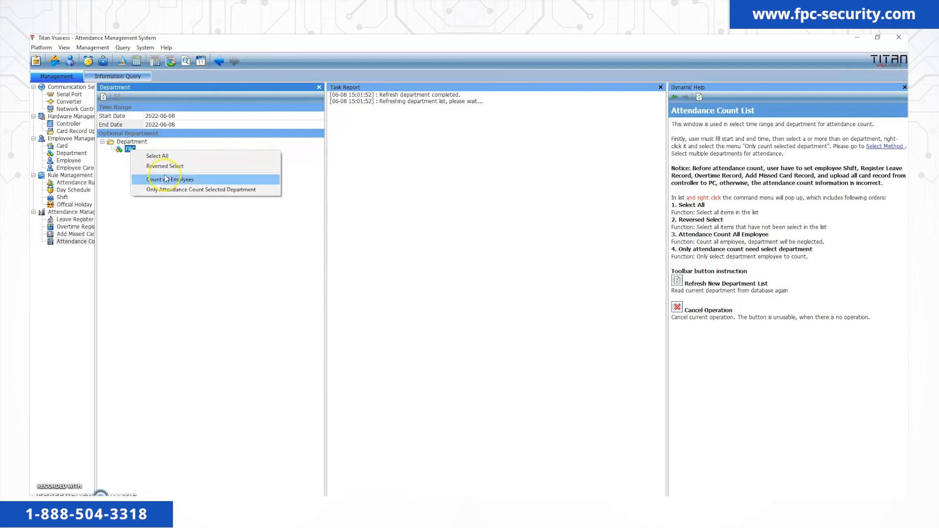
left_click(166, 179)
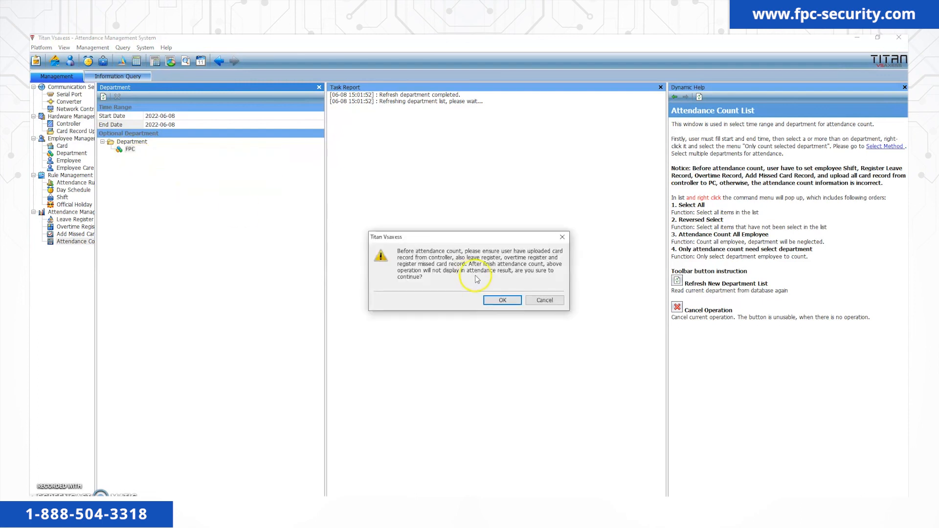
left_click(503, 300)
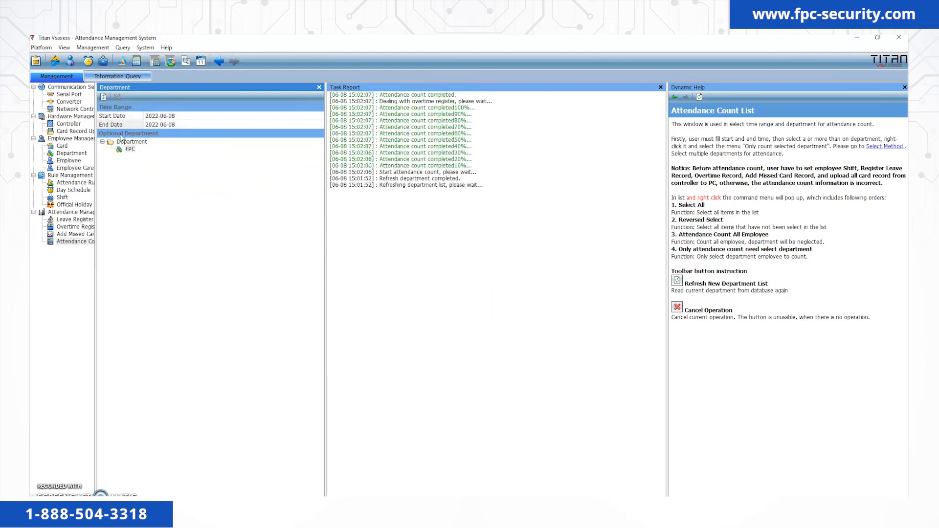
left_click(142, 49)
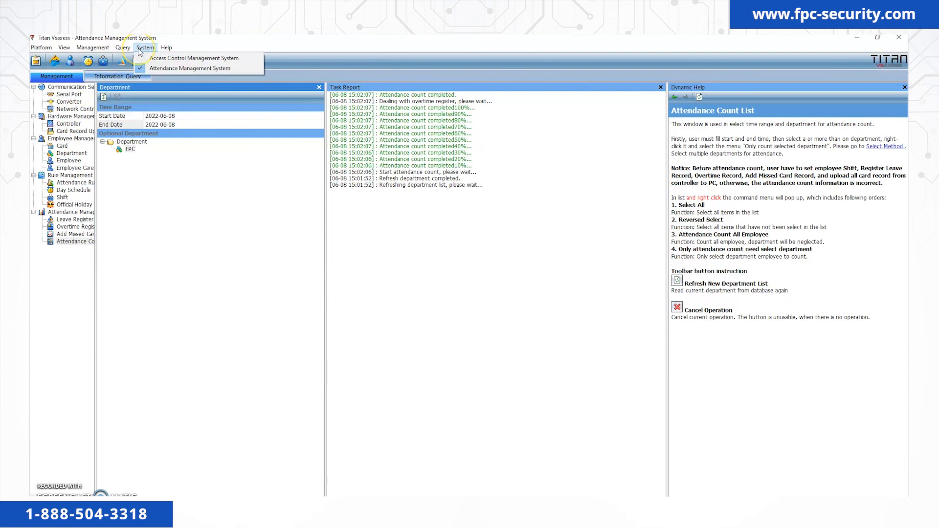
left_click(156, 60)
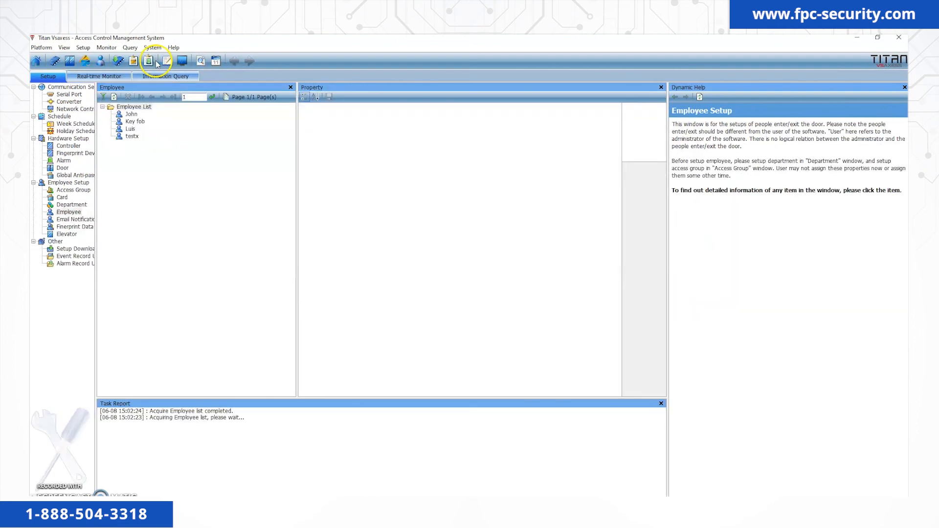
Upload controller 2 ETL's event records, then return to the Attendance Management System.
left_click(83, 256)
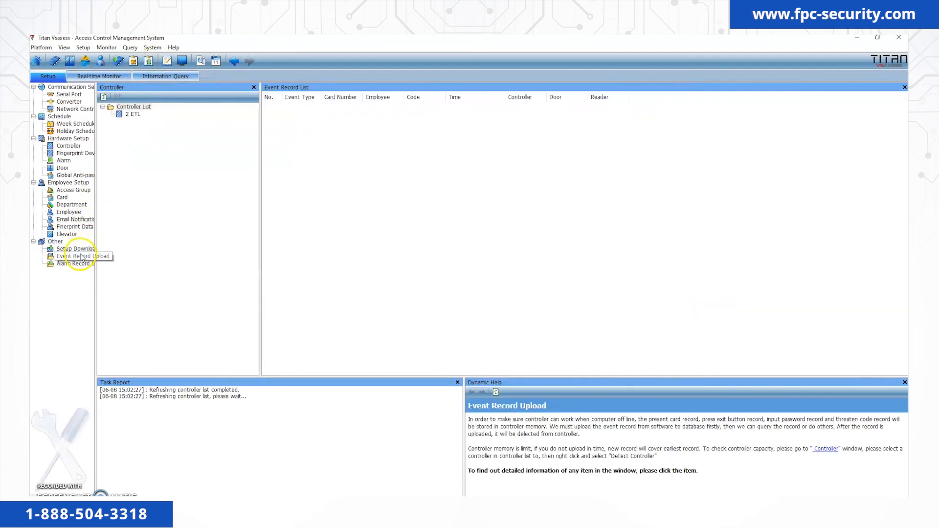
right_click(139, 118)
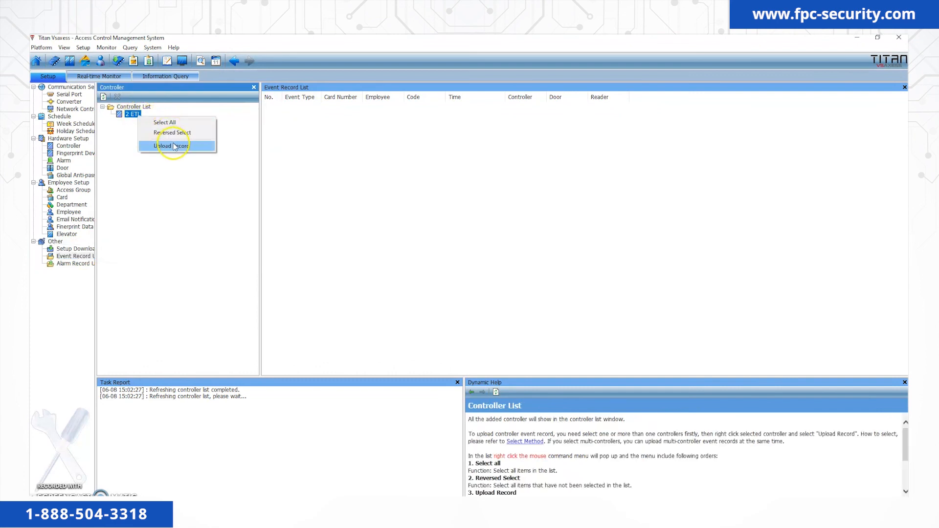
left_click(172, 146)
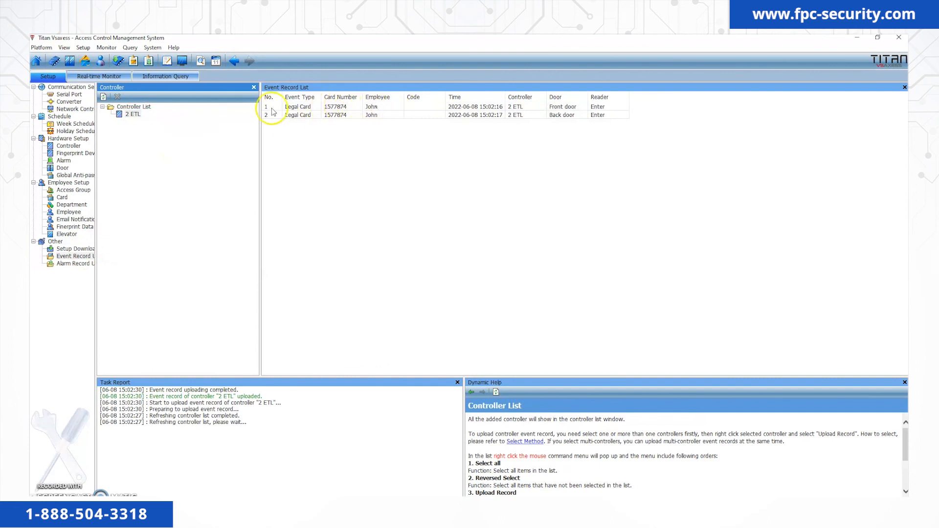
left_click(153, 48)
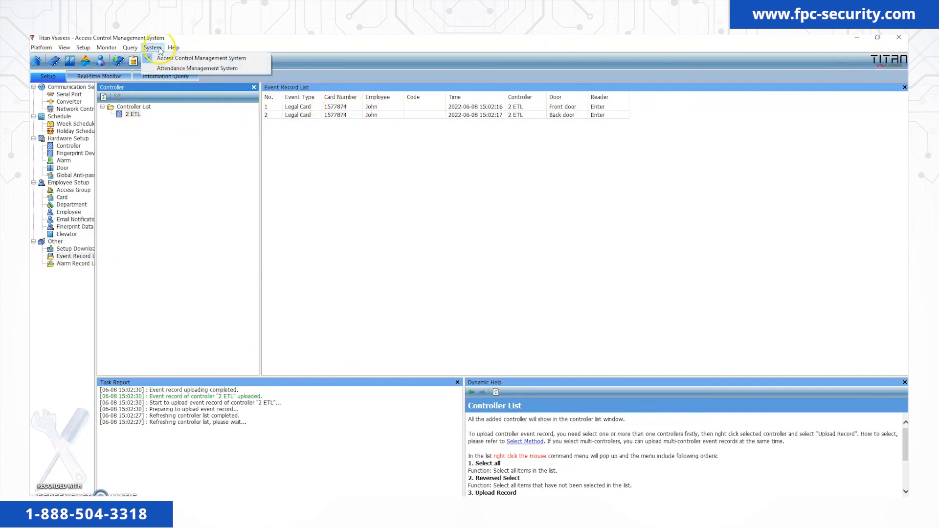
left_click(169, 69)
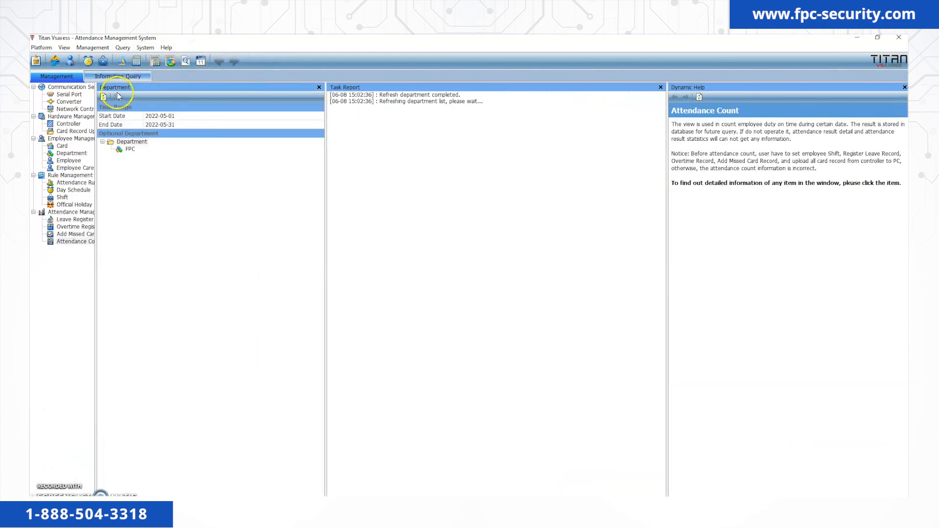
Query Attendance Result Detail with Start and End Date both set to 2022-06-08.
left_click(103, 77)
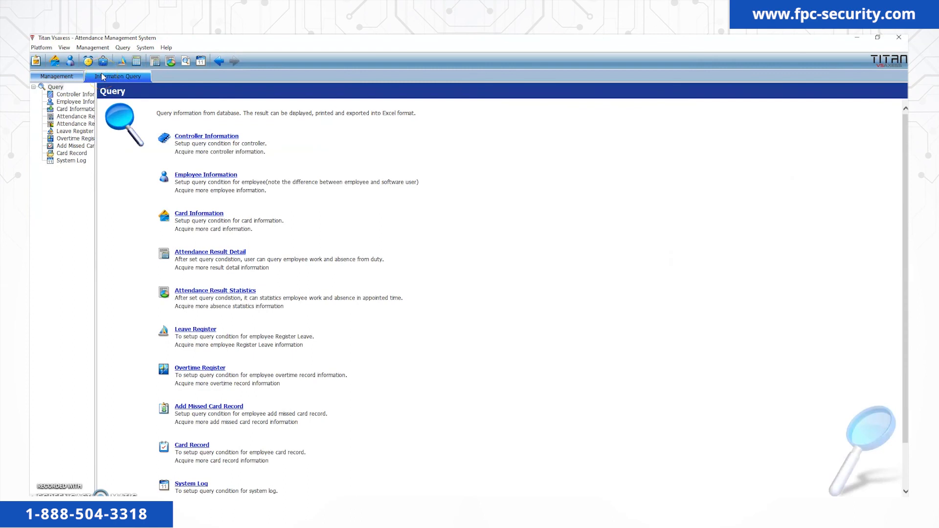
left_click(78, 117)
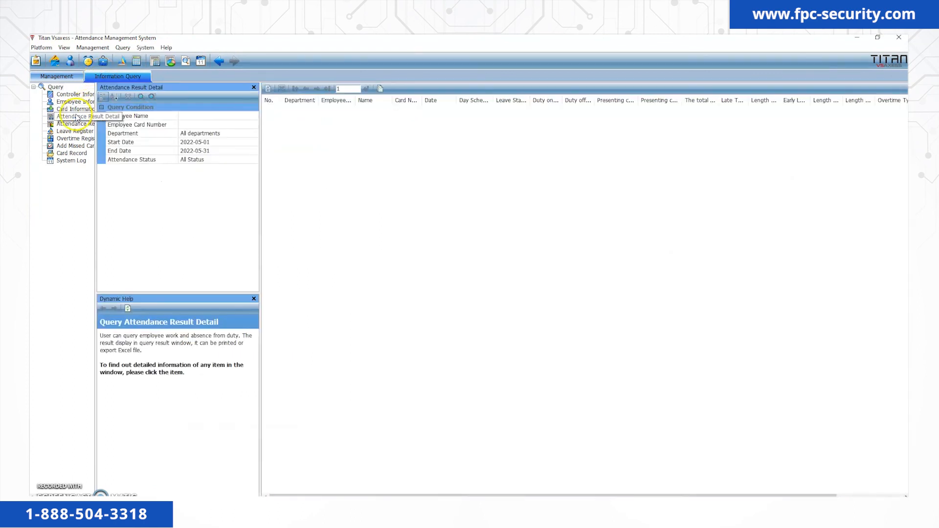
left_click(240, 143)
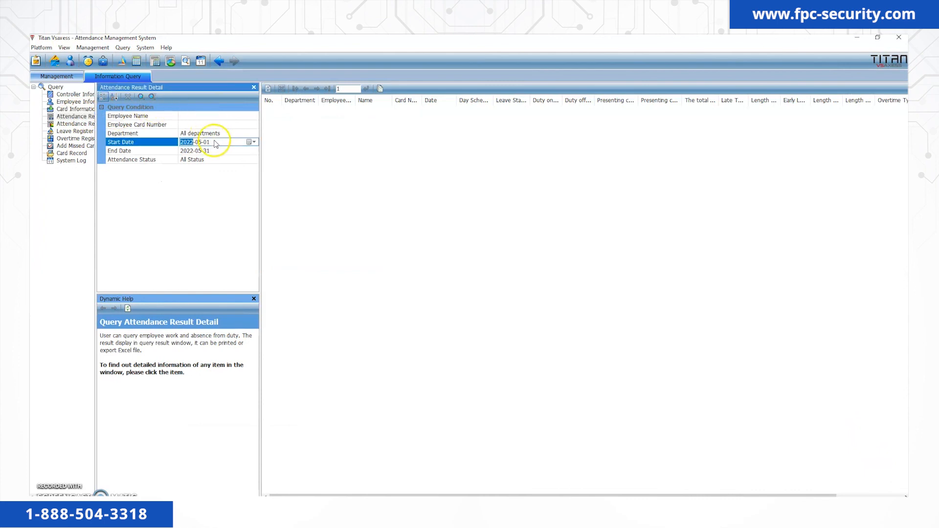
left_click(252, 142)
left_click(208, 153)
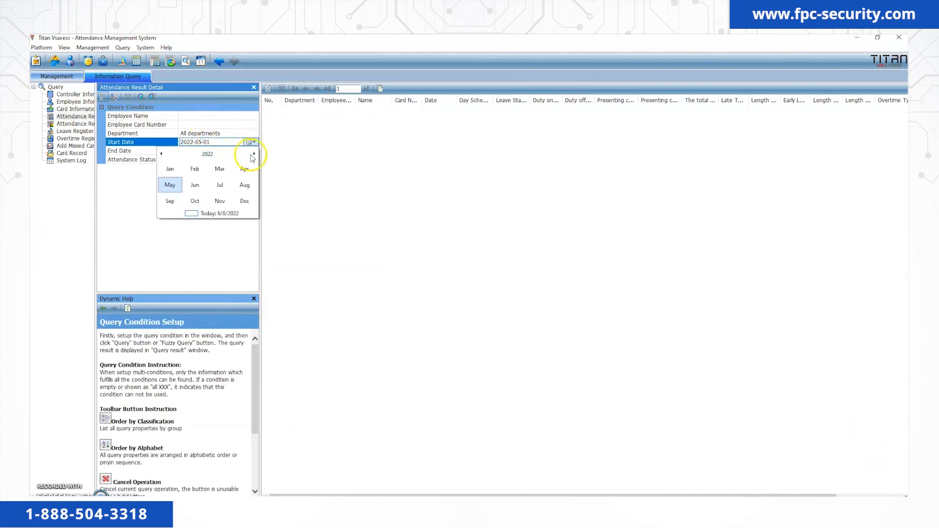
left_click(195, 183)
left_click(209, 178)
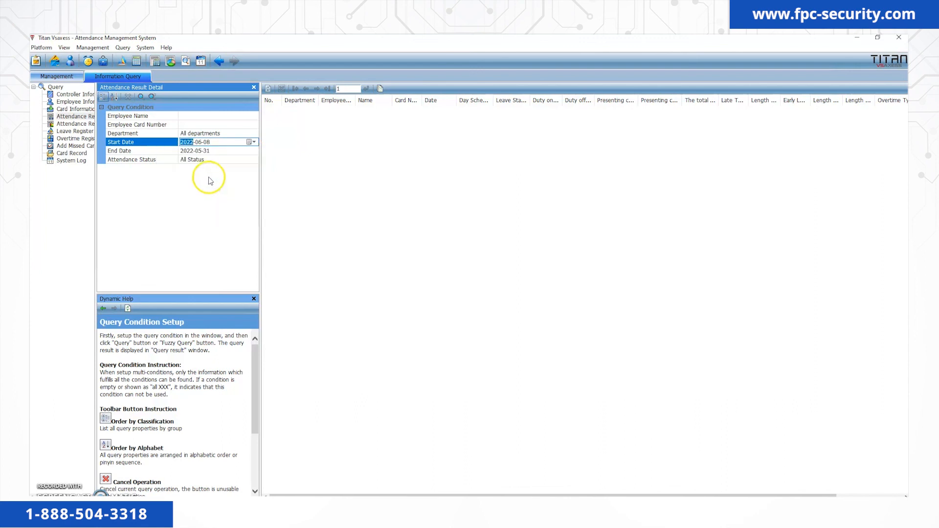
left_click(216, 151)
left_click(200, 183)
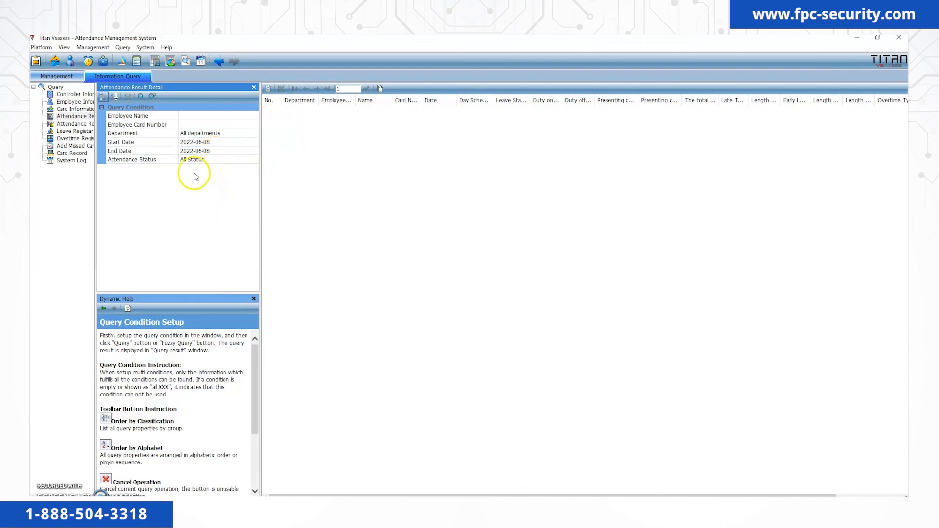
left_click(143, 98)
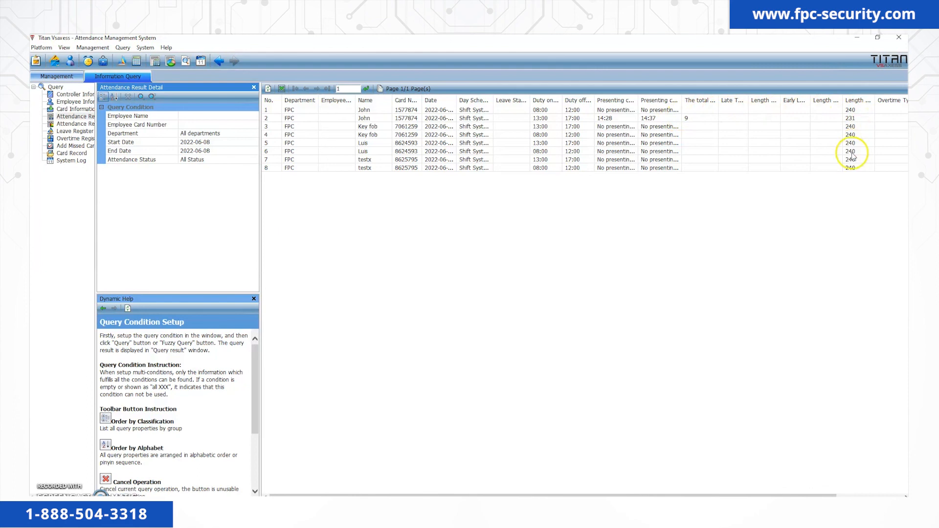
Export the query results to Excel as 'Attendace record' and acknowledge the success message.
left_click(279, 89)
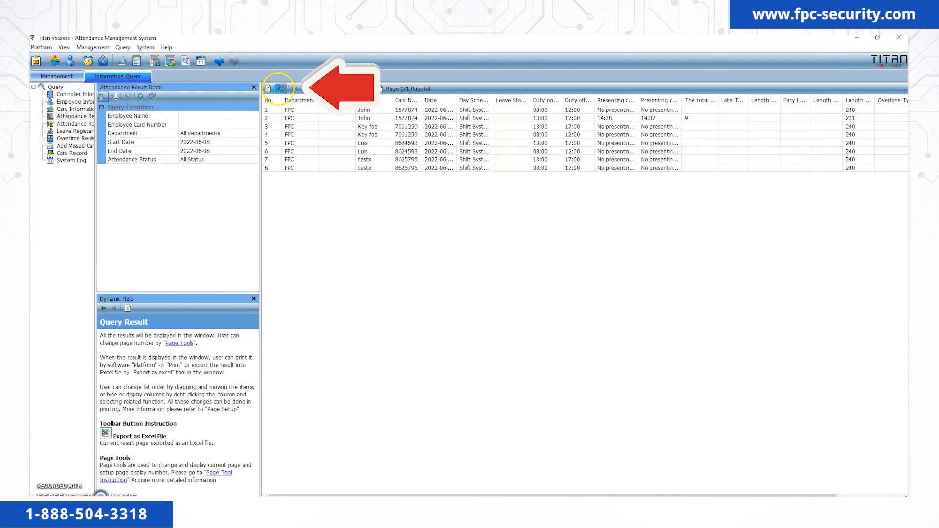
type("Attendace record")
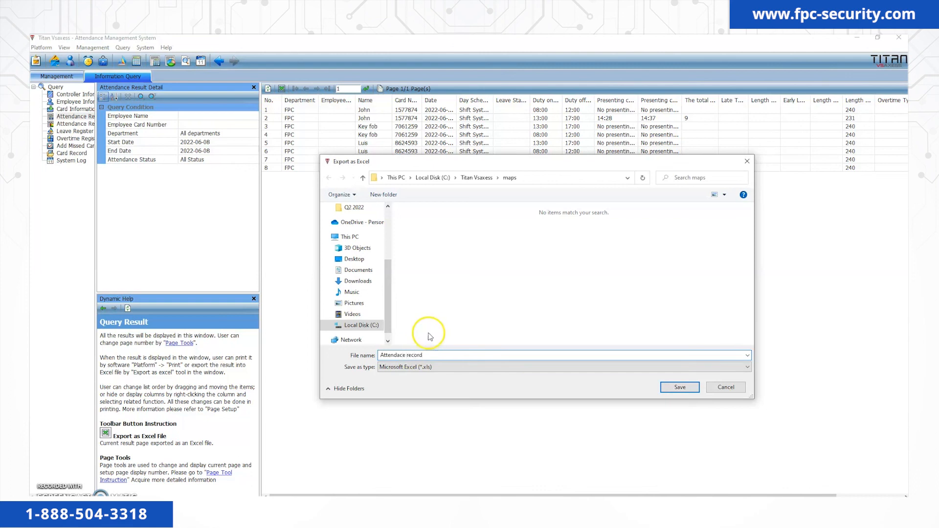
left_click(667, 390)
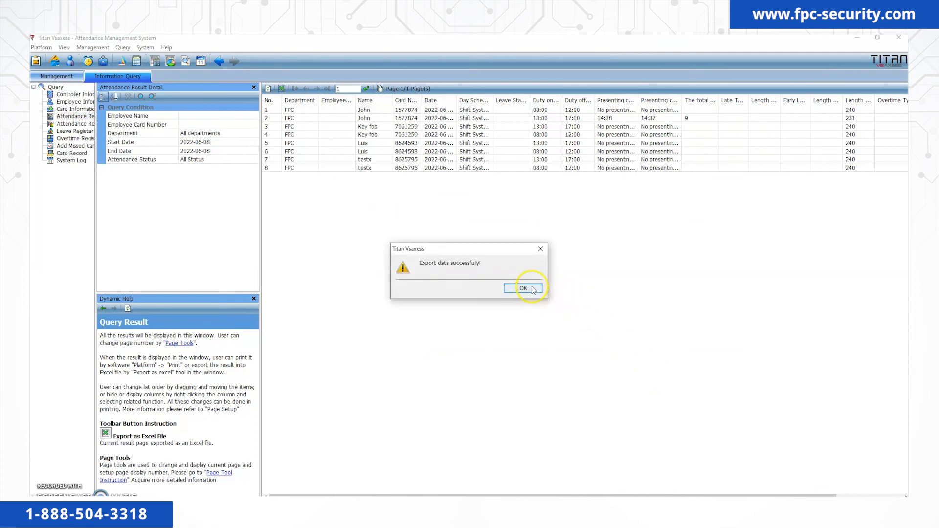
left_click(533, 291)
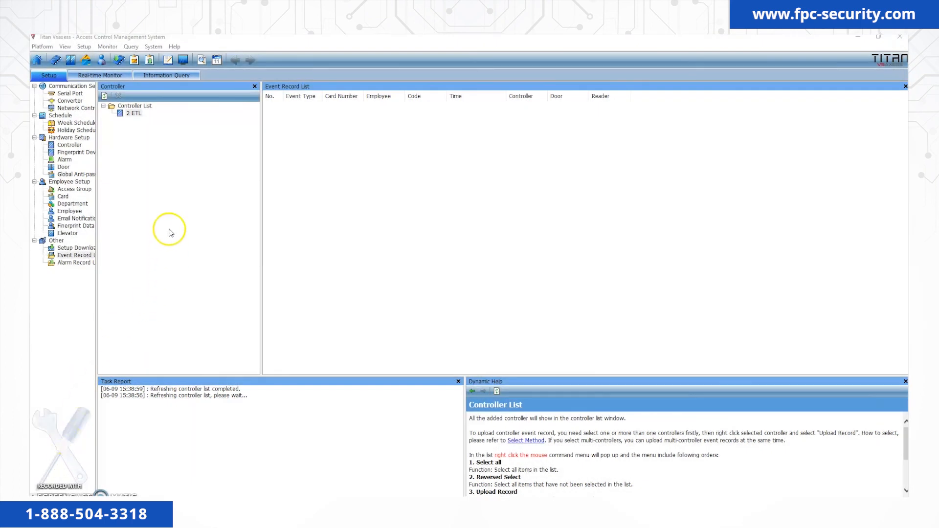
Close Titan Vsaxess and accept the database backup to C:\Titan Vsaxess\database.
left_click(898, 40)
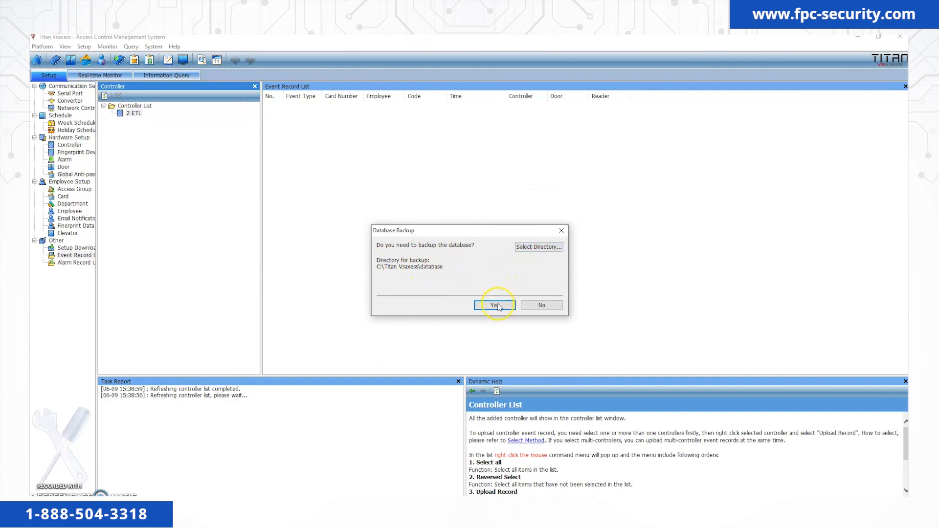
left_click(514, 288)
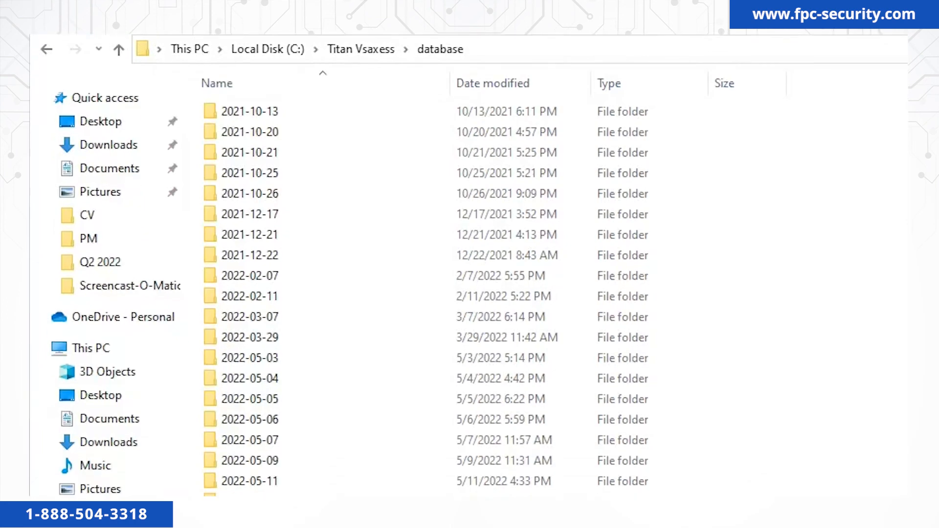
Open the 2022-06-09 backup folder and copy the Property2 database file.
left_click(241, 388)
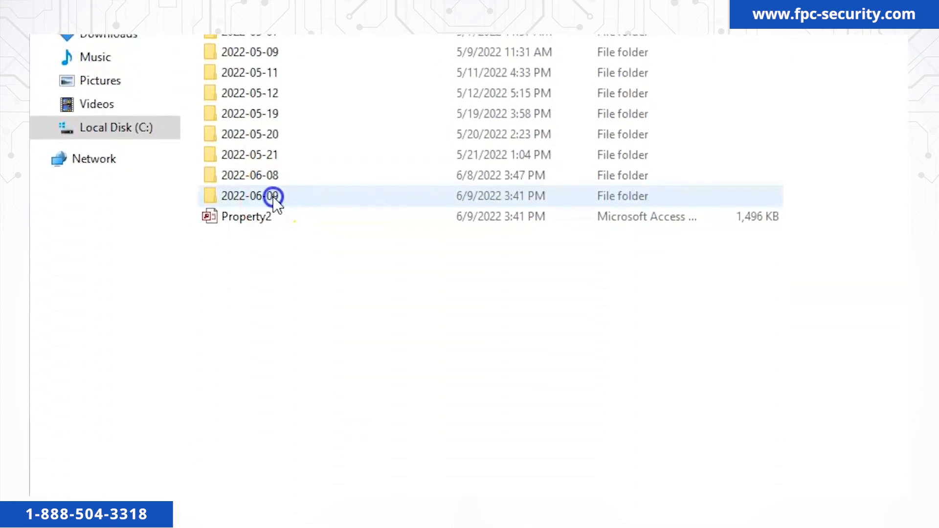
double_click(273, 196)
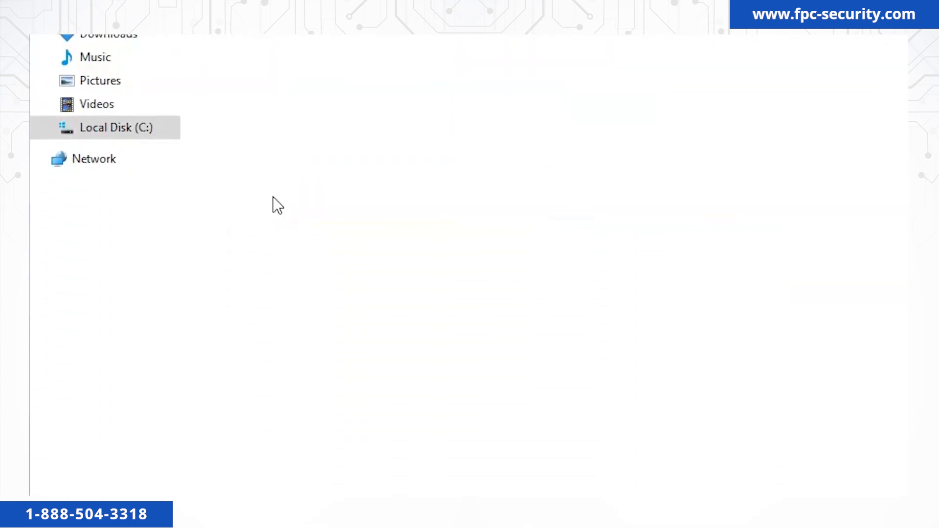
left_click(256, 120)
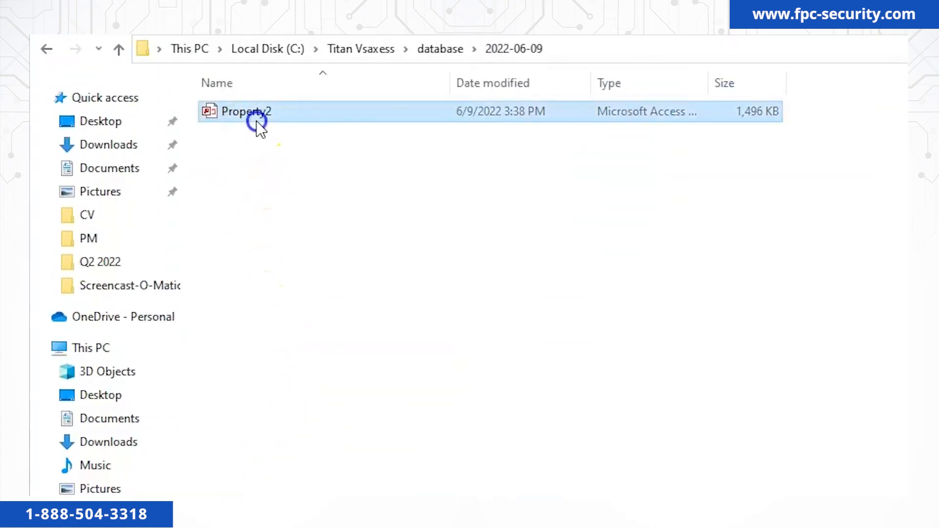
right_click(281, 122)
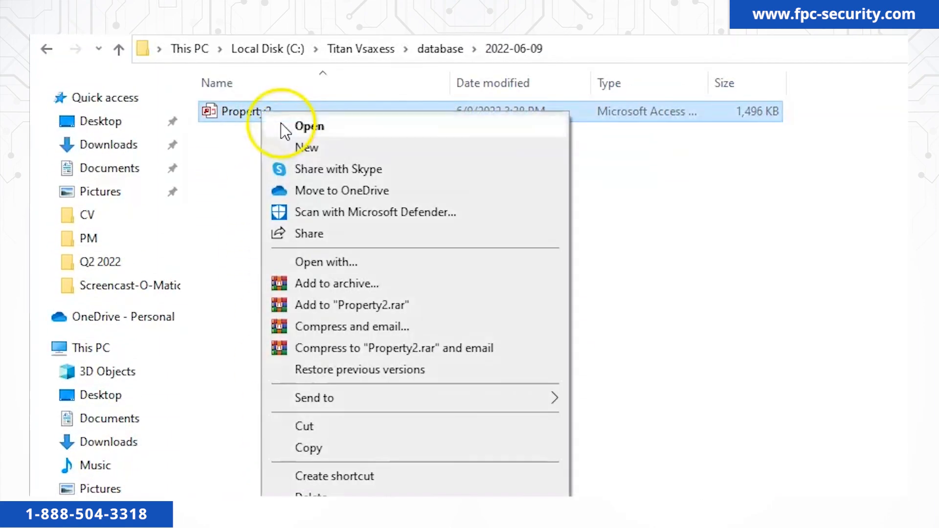
left_click(323, 443)
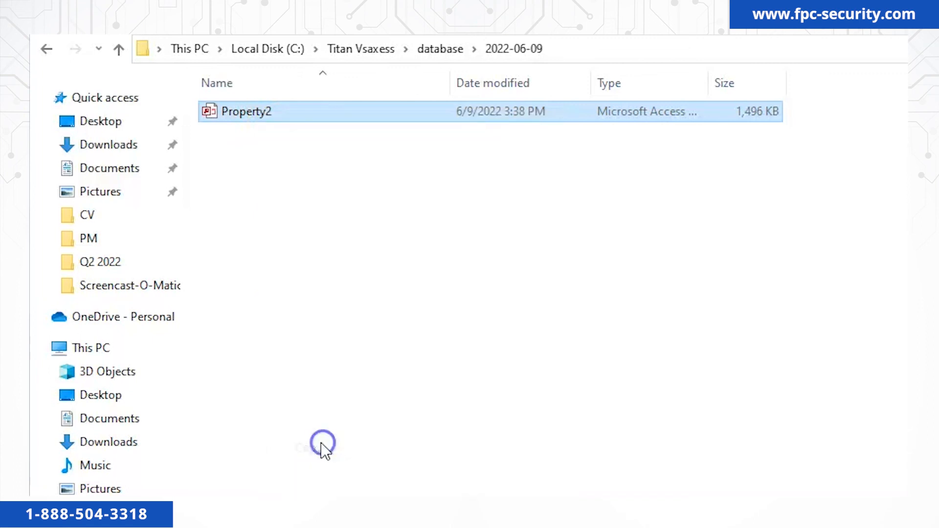